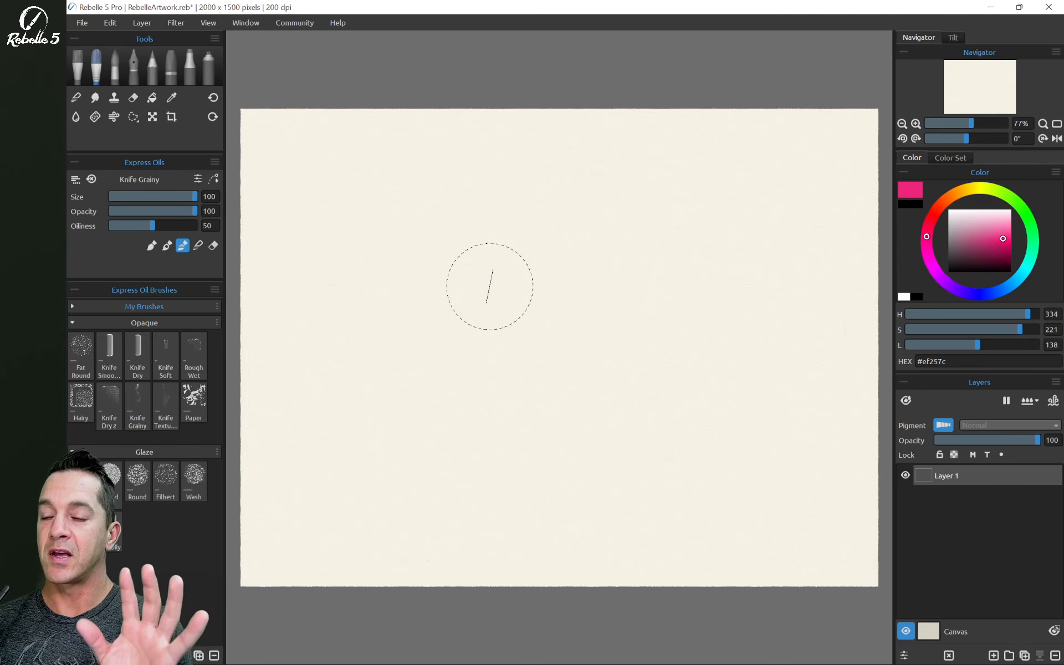
Paint overlapping magenta (#ba165d) and dark yellow patches near the canvas centre with the Knife Grainy brush.
{"action": "scroll", "coordinate": [587, 329], "scroll_direction": "down", "scroll_amount": 1}
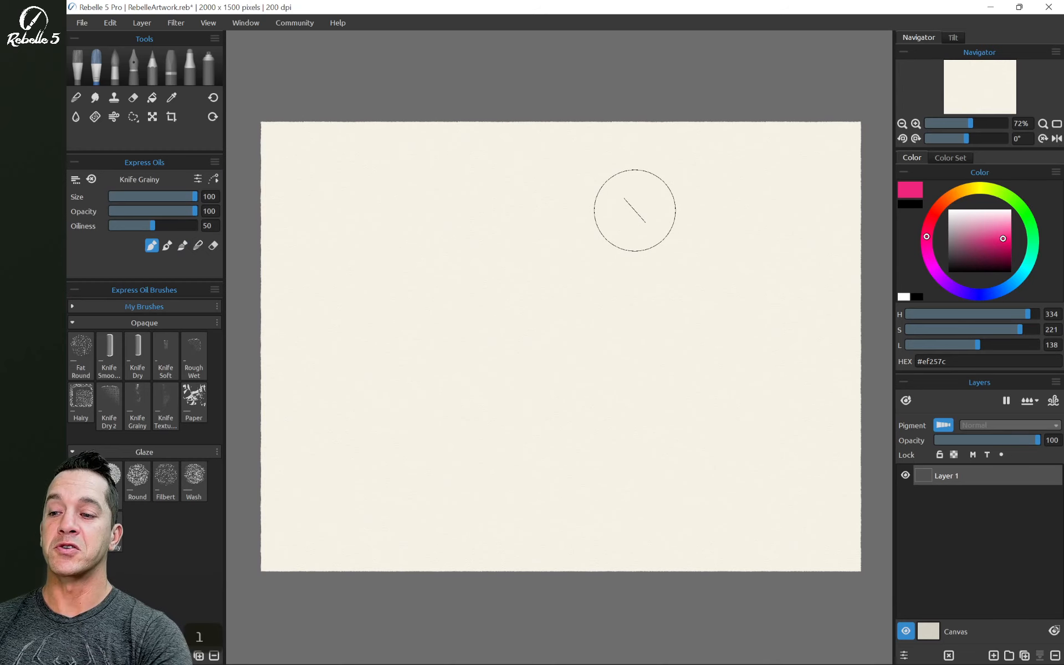
{"action": "left_click", "coordinate": [998, 246]}
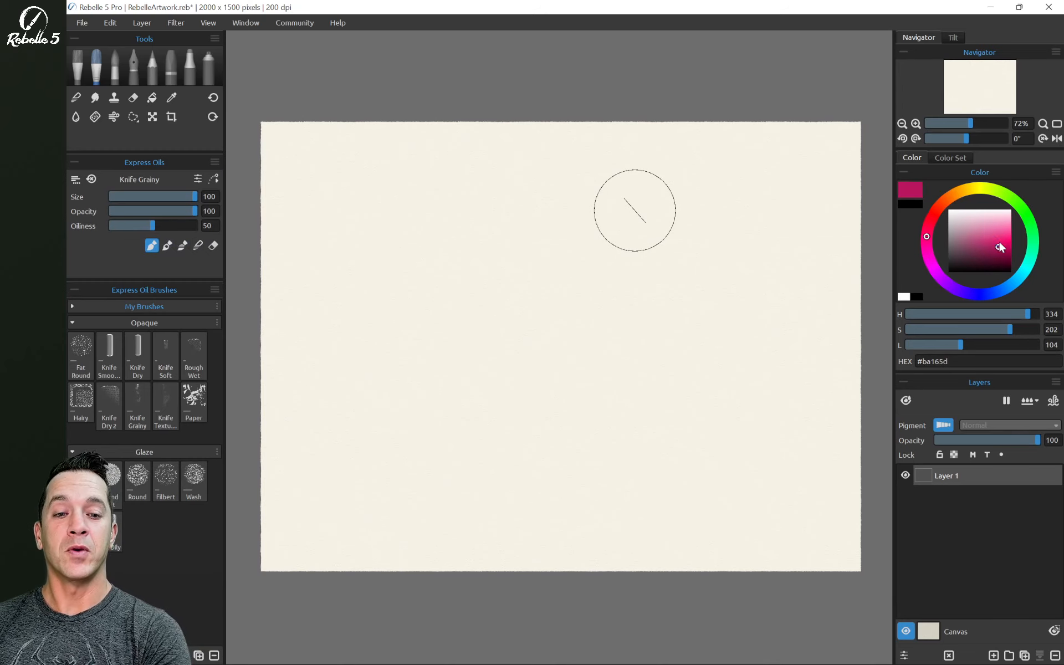
{"action": "mouse_move", "coordinate": [547, 274]}
{"action": "left_mouse_down"}
{"action": "mouse_move", "coordinate": [431, 311]}
{"action": "mouse_move", "coordinate": [546, 350]}
{"action": "left_mouse_up"}
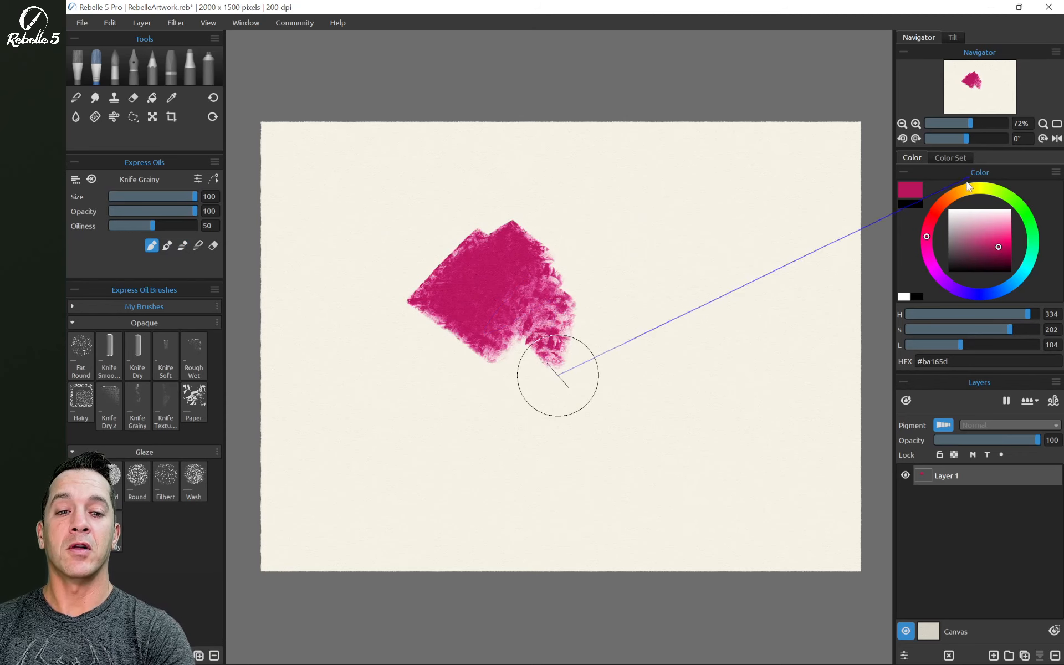
{"action": "left_click", "coordinate": [968, 189]}
{"action": "mouse_move", "coordinate": [523, 255]}
{"action": "left_mouse_down"}
{"action": "mouse_move", "coordinate": [600, 219]}
{"action": "mouse_move", "coordinate": [557, 284]}
{"action": "mouse_move", "coordinate": [576, 349]}
{"action": "left_mouse_up"}
Add a bright yellow (#f3ce39) patch beside the dark yellow one and a light blue (#39d1f3) patch below it.
{"action": "left_click", "coordinate": [1004, 236]}
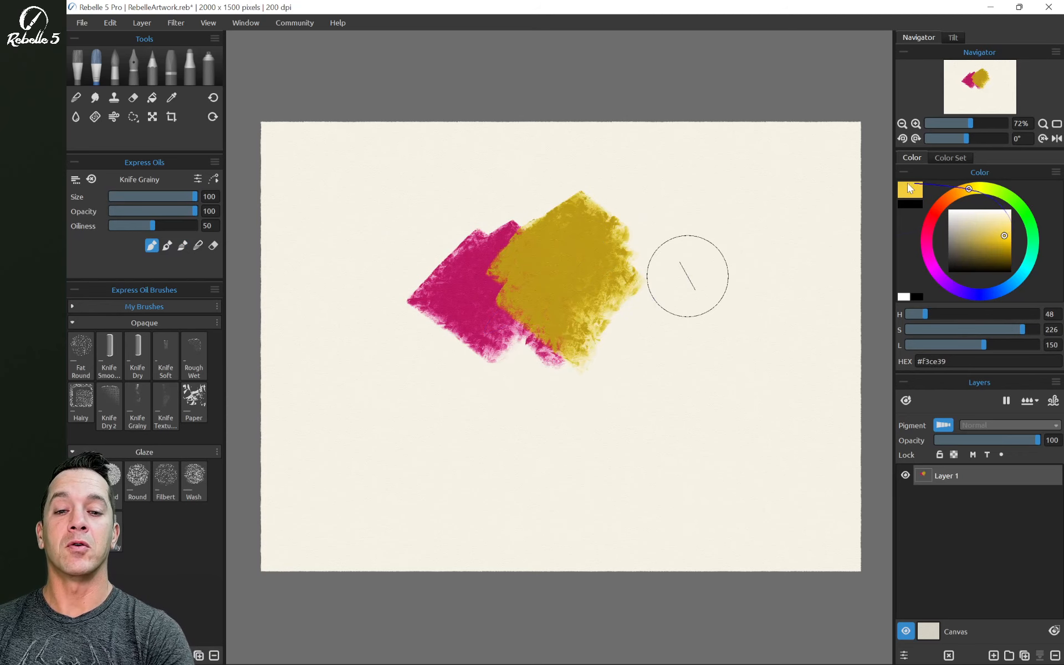
{"action": "mouse_move", "coordinate": [649, 205]}
{"action": "left_mouse_down"}
{"action": "mouse_move", "coordinate": [593, 274]}
{"action": "mouse_move", "coordinate": [682, 333]}
{"action": "left_mouse_up"}
{"action": "mouse_move", "coordinate": [768, 282]}
{"action": "left_mouse_down"}
{"action": "mouse_move", "coordinate": [701, 304]}
{"action": "mouse_move", "coordinate": [696, 327]}
{"action": "left_mouse_up"}
{"action": "left_click", "coordinate": [1020, 277]}
{"action": "mouse_move", "coordinate": [736, 280]}
{"action": "left_mouse_down"}
{"action": "mouse_move", "coordinate": [674, 311]}
{"action": "mouse_move", "coordinate": [696, 370]}
{"action": "left_mouse_up"}
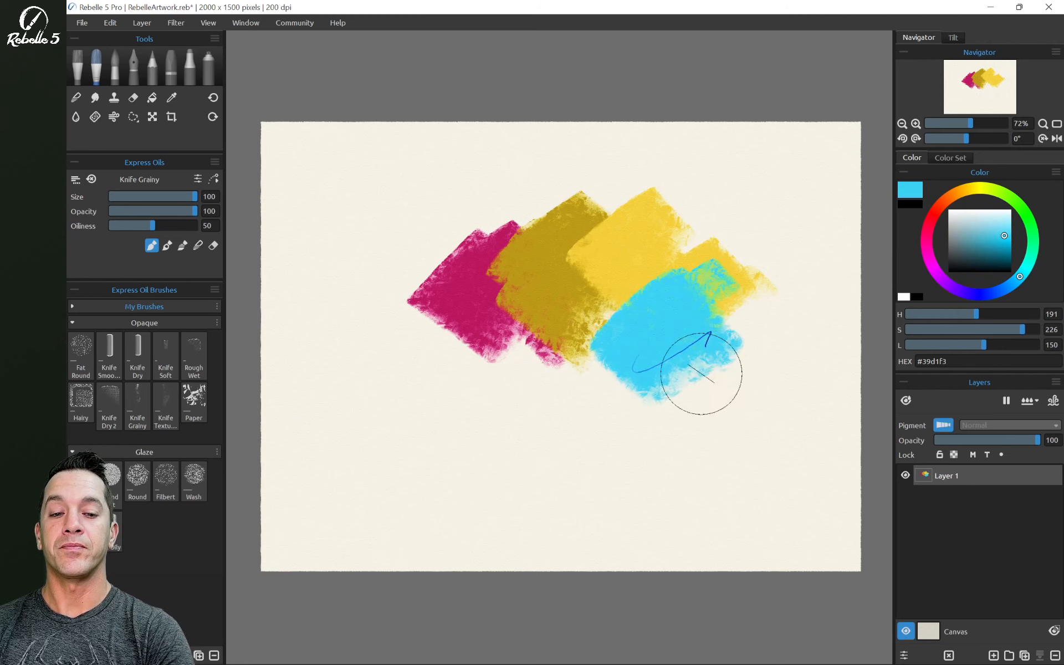
Paint a purple (#a239f3) patch below the dark yellow one and blend all the colour patches into each other.
{"action": "left_click", "coordinate": [950, 285]}
{"action": "mouse_move", "coordinate": [637, 332]}
{"action": "left_mouse_down"}
{"action": "mouse_move", "coordinate": [565, 373]}
{"action": "mouse_move", "coordinate": [540, 371]}
{"action": "mouse_move", "coordinate": [622, 416]}
{"action": "left_mouse_up"}
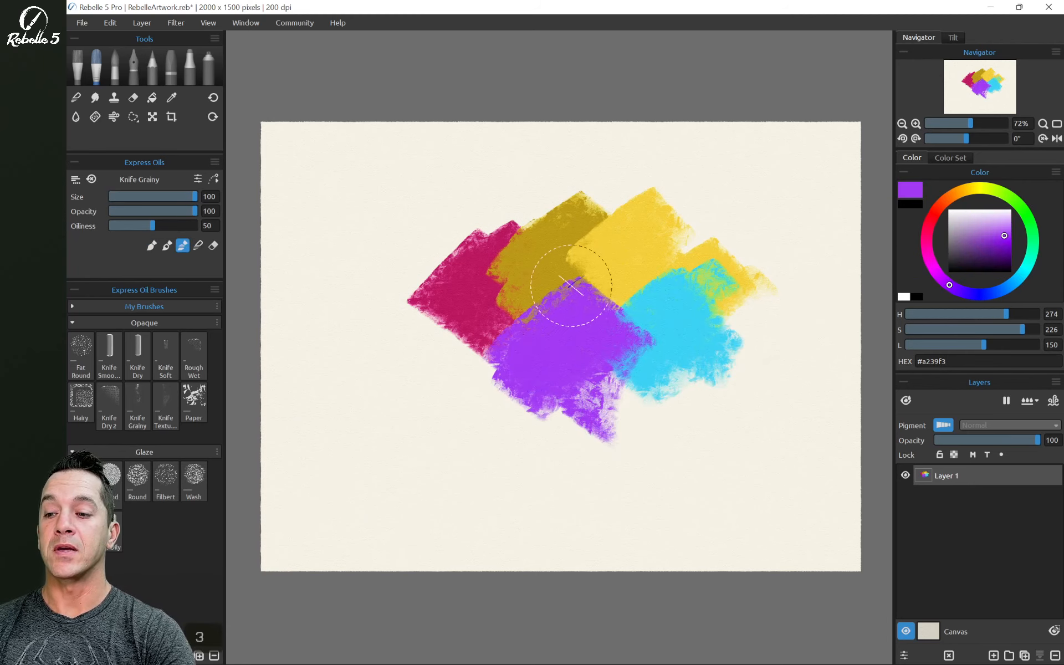
{"action": "mouse_move", "coordinate": [547, 313]}
{"action": "left_mouse_down"}
{"action": "mouse_move", "coordinate": [617, 277]}
{"action": "mouse_move", "coordinate": [601, 314]}
{"action": "mouse_move", "coordinate": [639, 314]}
{"action": "mouse_move", "coordinate": [600, 338]}
{"action": "mouse_move", "coordinate": [579, 325]}
{"action": "mouse_move", "coordinate": [651, 337]}
{"action": "mouse_move", "coordinate": [639, 405]}
{"action": "left_mouse_up"}
{"action": "mouse_move", "coordinate": [701, 293]}
{"action": "left_mouse_down"}
{"action": "mouse_move", "coordinate": [601, 284]}
{"action": "mouse_move", "coordinate": [680, 309]}
{"action": "mouse_move", "coordinate": [764, 292]}
{"action": "mouse_move", "coordinate": [647, 274]}
{"action": "mouse_move", "coordinate": [682, 188]}
{"action": "mouse_move", "coordinate": [575, 262]}
{"action": "mouse_move", "coordinate": [571, 237]}
{"action": "mouse_move", "coordinate": [489, 293]}
{"action": "mouse_move", "coordinate": [465, 290]}
{"action": "mouse_move", "coordinate": [483, 287]}
{"action": "mouse_move", "coordinate": [486, 329]}
{"action": "mouse_move", "coordinate": [535, 326]}
{"action": "mouse_move", "coordinate": [529, 358]}
{"action": "mouse_move", "coordinate": [489, 303]}
{"action": "mouse_move", "coordinate": [490, 345]}
{"action": "mouse_move", "coordinate": [539, 341]}
{"action": "mouse_move", "coordinate": [479, 410]}
{"action": "mouse_move", "coordinate": [564, 380]}
{"action": "mouse_move", "coordinate": [591, 395]}
{"action": "mouse_move", "coordinate": [607, 432]}
{"action": "mouse_move", "coordinate": [676, 338]}
{"action": "mouse_move", "coordinate": [637, 329]}
{"action": "mouse_move", "coordinate": [707, 376]}
{"action": "left_mouse_up"}
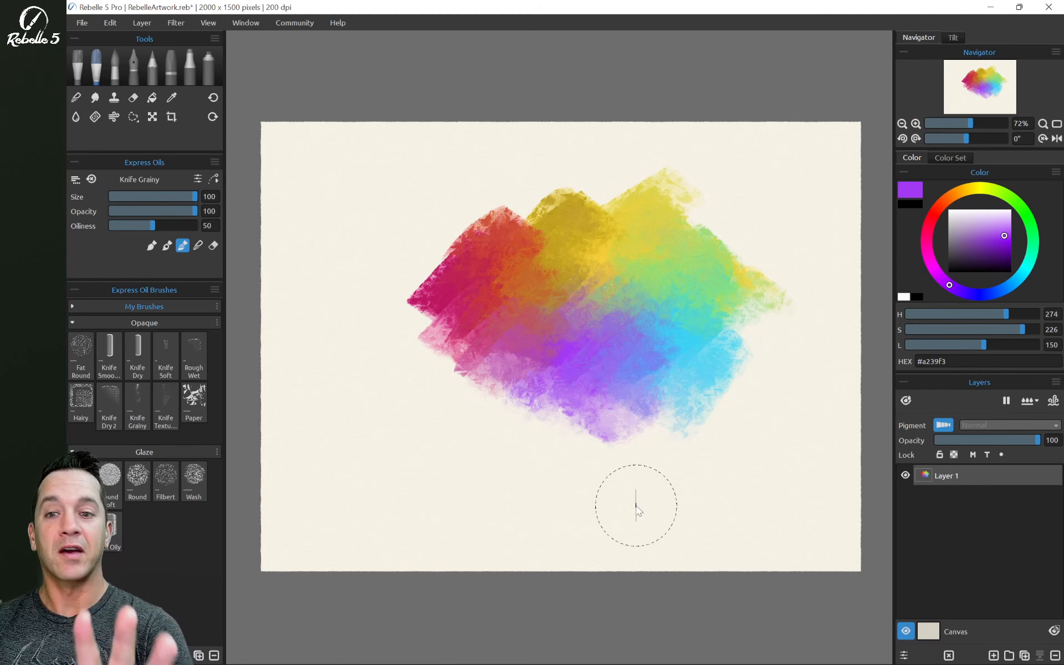
With the Oils & Acrylics Filbert brush, paint vertical strokes in a teal sampled from the blend near the canvas's lower-left corner.
{"action": "left_click", "coordinate": [77, 66]}
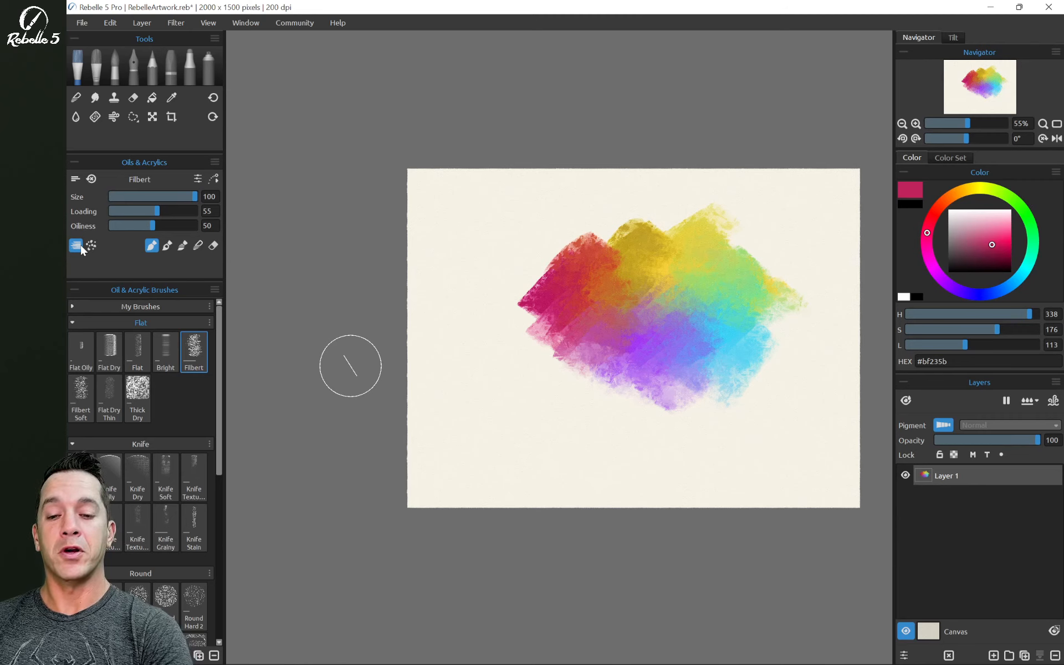
{"action": "left_click", "coordinate": [745, 320], "text": "alt"}
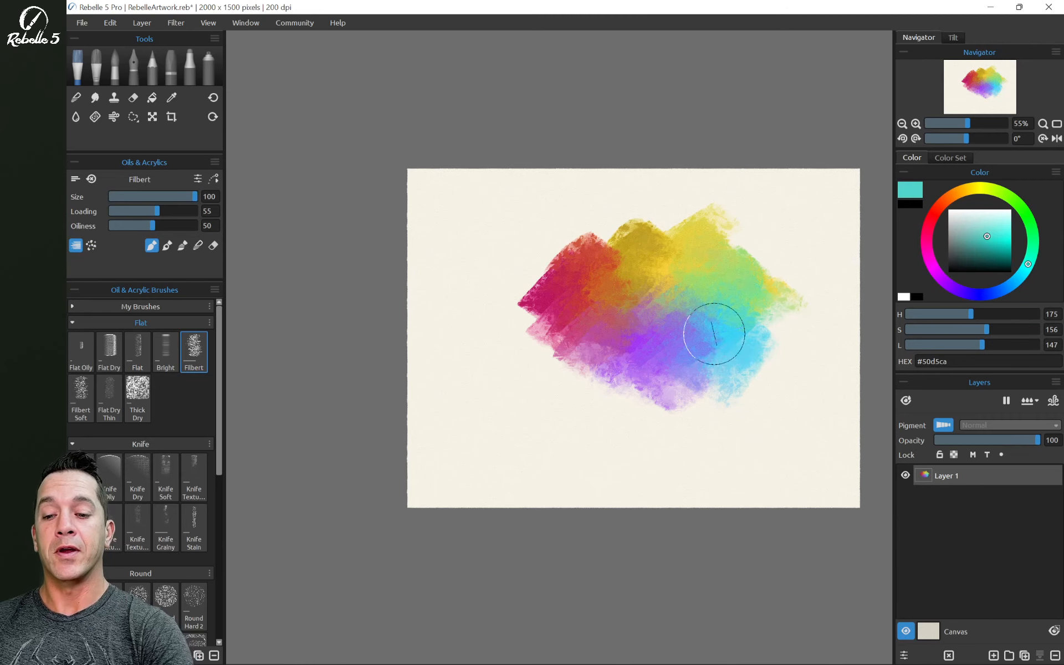
{"action": "left_click_drag", "start_coordinate": [444, 428], "coordinate": [455, 332]}
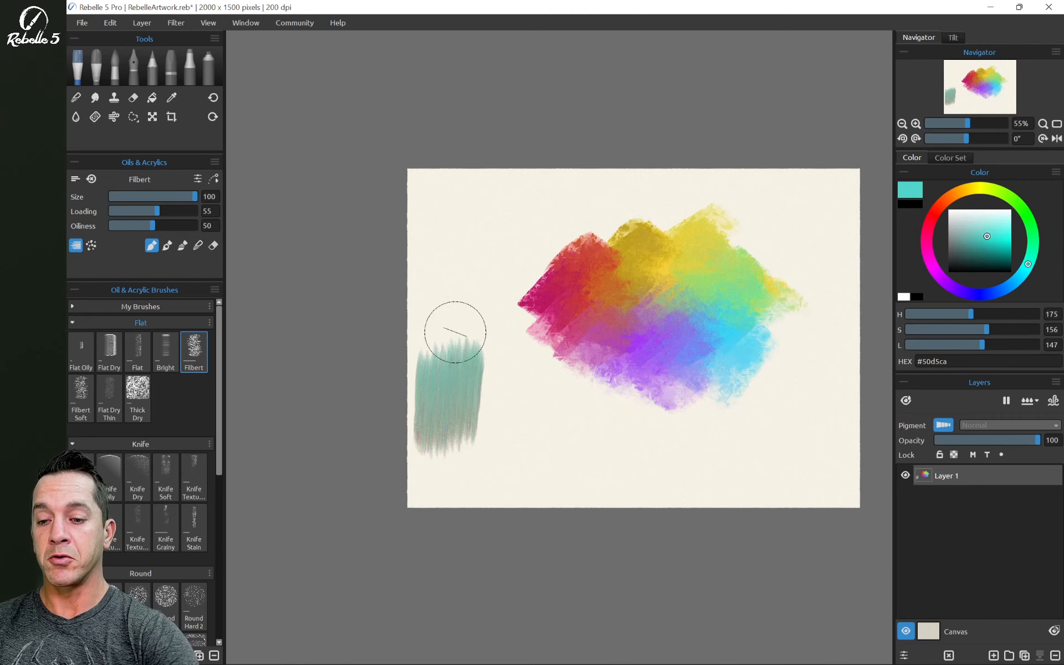
{"action": "scroll", "coordinate": [487, 466], "scroll_direction": "up", "scroll_amount": 6}
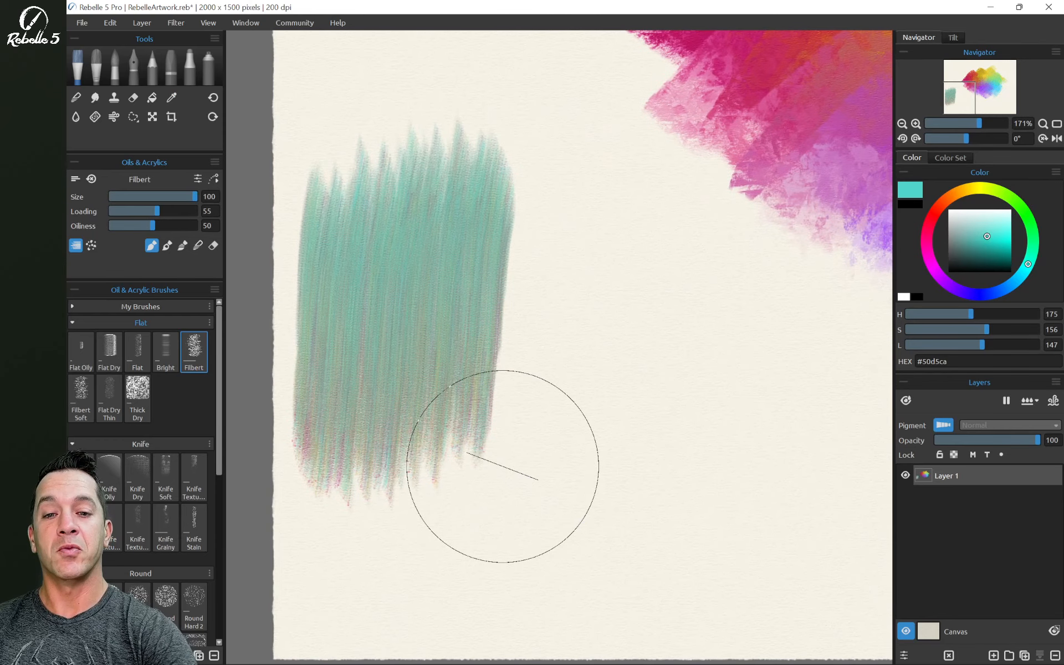
Sample a rose colour (#bc4e70) from the blended patch and paint vertical strokes beside and over the teal ones.
{"action": "left_click", "coordinate": [831, 105], "text": "alt"}
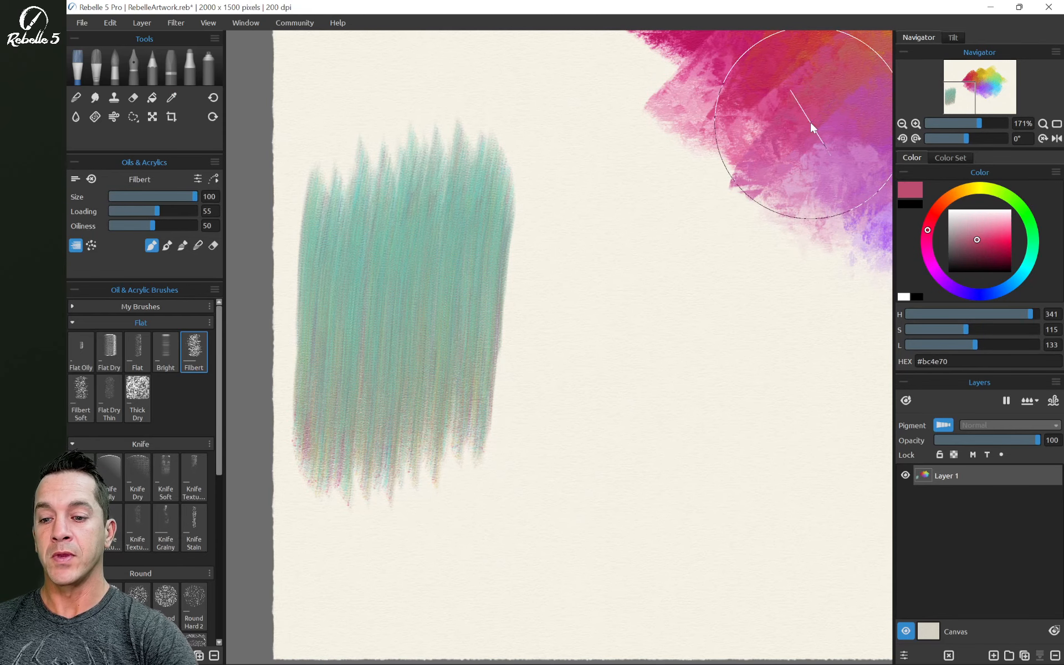
{"action": "left_click_drag", "start_coordinate": [523, 487], "coordinate": [551, 148]}
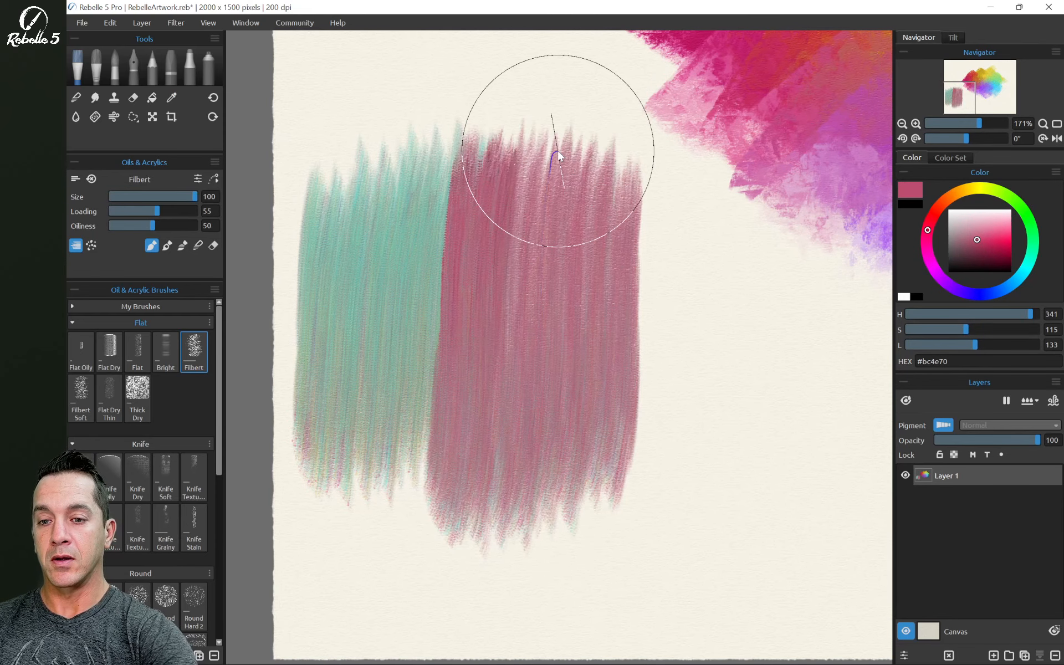
{"action": "left_click_drag", "start_coordinate": [632, 565], "coordinate": [647, 248]}
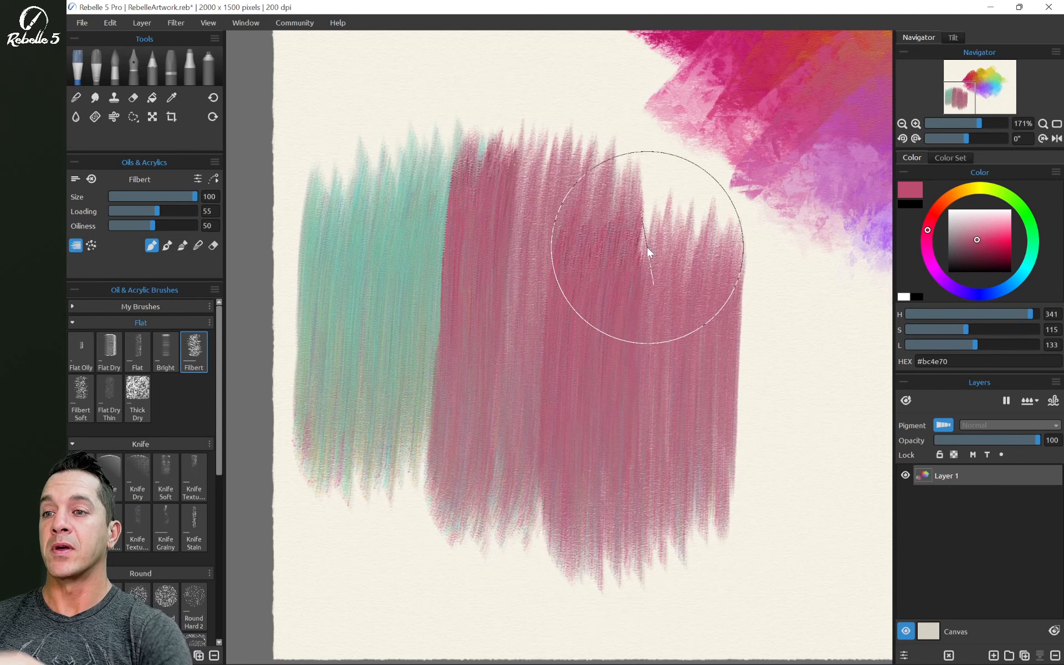
Set the Impasto Depth to 10 in the Visual Settings and paint a thick rose patch beside the vertical strokes.
{"action": "left_click", "coordinate": [246, 22]}
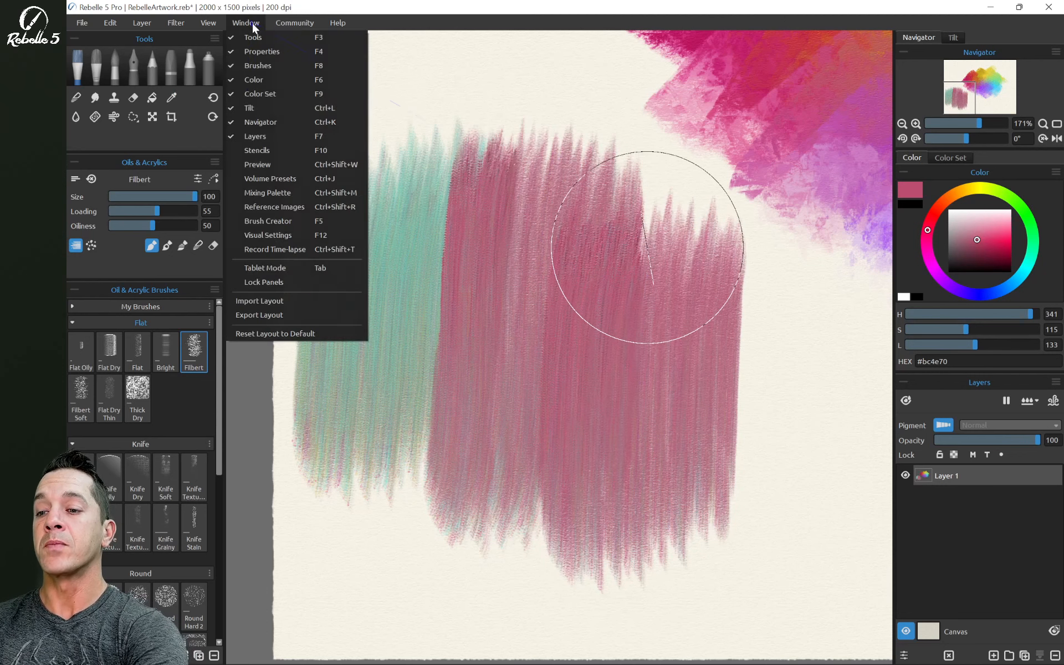
{"action": "left_click", "coordinate": [301, 234]}
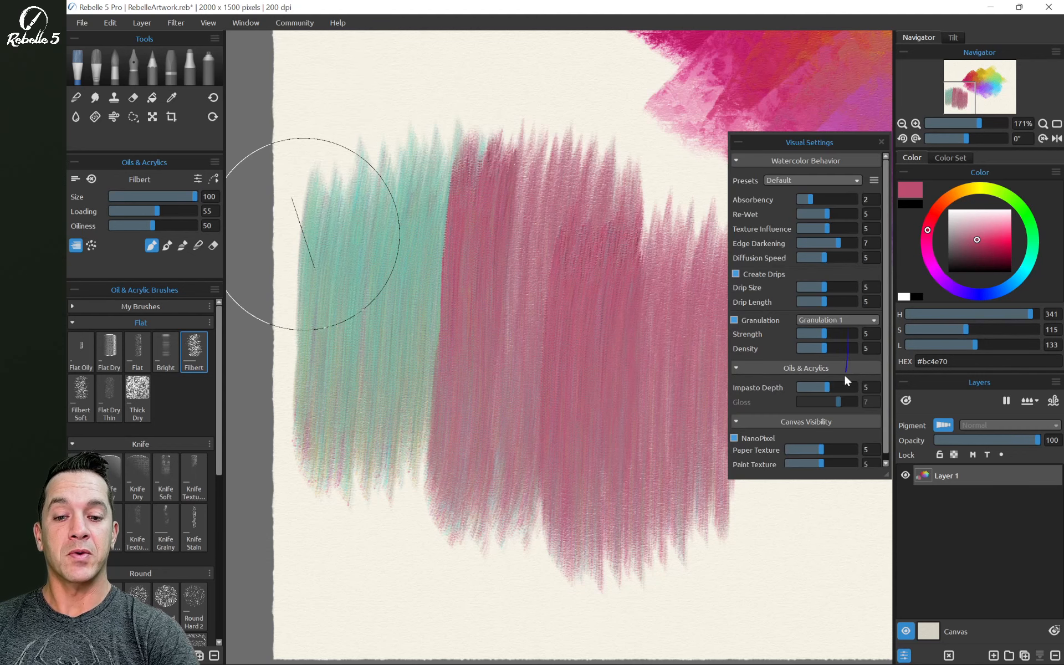
{"action": "left_click_drag", "start_coordinate": [838, 388], "coordinate": [854, 388]}
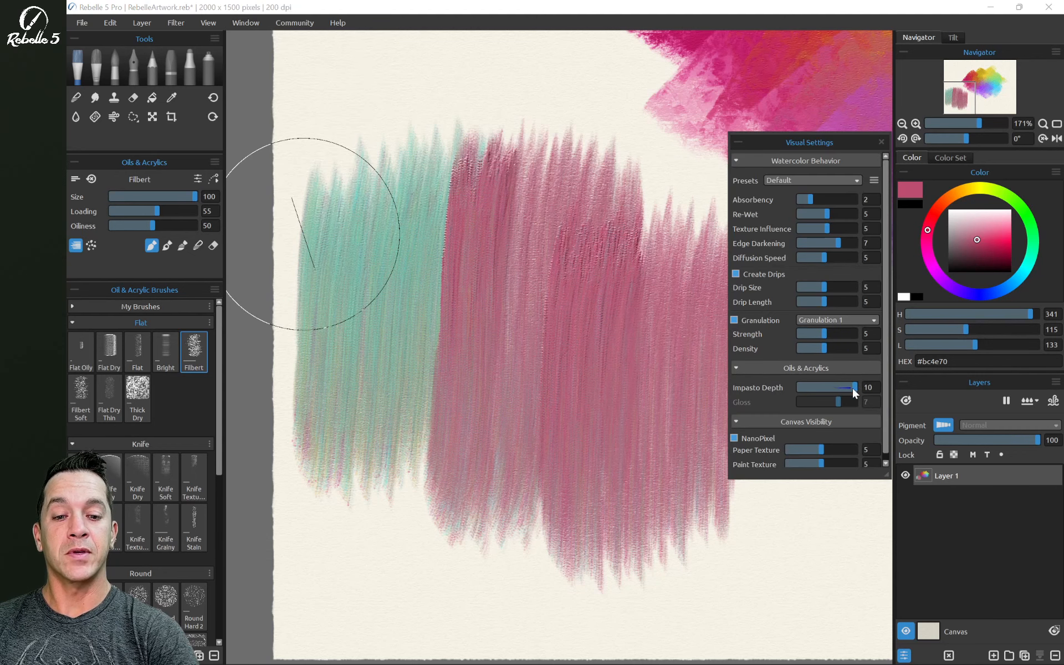
{"action": "left_click", "coordinate": [882, 142]}
{"action": "mouse_move", "coordinate": [795, 440]}
{"action": "left_mouse_down"}
{"action": "mouse_move", "coordinate": [755, 440]}
{"action": "mouse_move", "coordinate": [788, 416]}
{"action": "mouse_move", "coordinate": [773, 460]}
{"action": "mouse_move", "coordinate": [791, 432]}
{"action": "mouse_move", "coordinate": [761, 457]}
{"action": "mouse_move", "coordinate": [753, 437]}
{"action": "mouse_move", "coordinate": [743, 518]}
{"action": "left_mouse_up"}
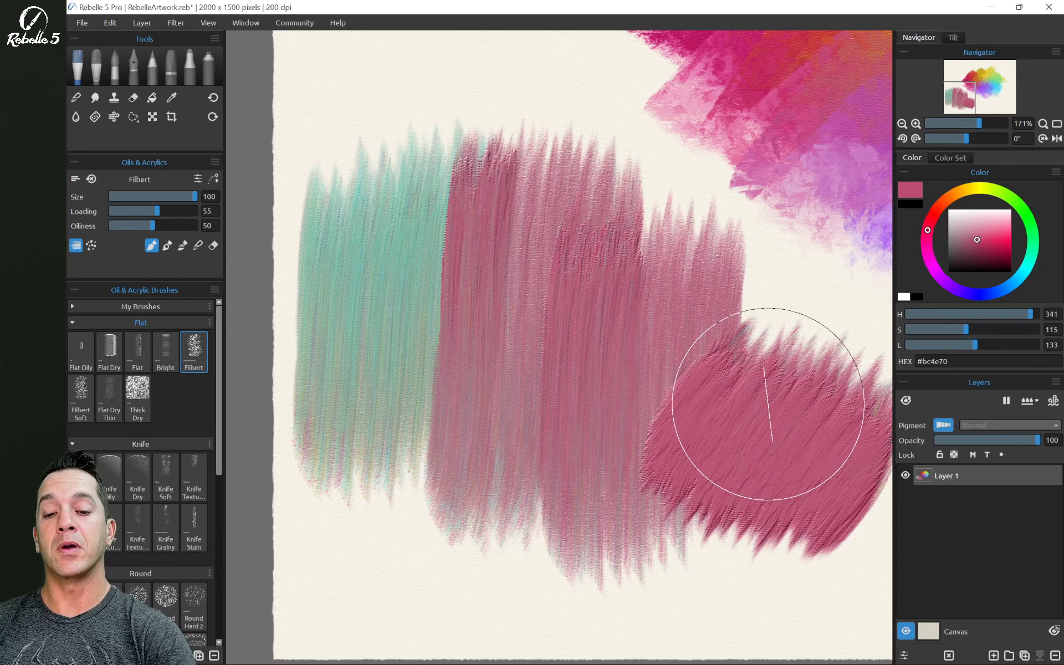
Paint a yellow-green (#b1bc4e) patch above the thick rose one with the watercolor Fan brush, raising its Water to 66.
{"action": "left_click", "coordinate": [115, 69]}
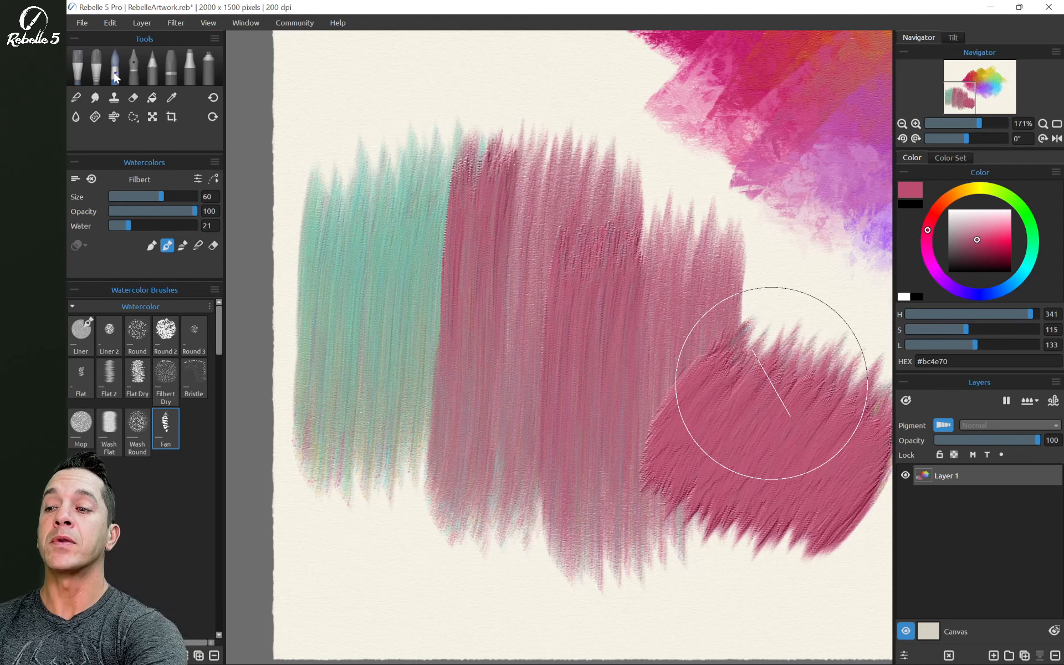
{"action": "left_click", "coordinate": [985, 188]}
{"action": "mouse_move", "coordinate": [733, 289]}
{"action": "left_mouse_down"}
{"action": "mouse_move", "coordinate": [784, 285]}
{"action": "mouse_move", "coordinate": [752, 271]}
{"action": "left_mouse_up"}
{"action": "left_click_drag", "start_coordinate": [128, 225], "coordinate": [149, 226]}
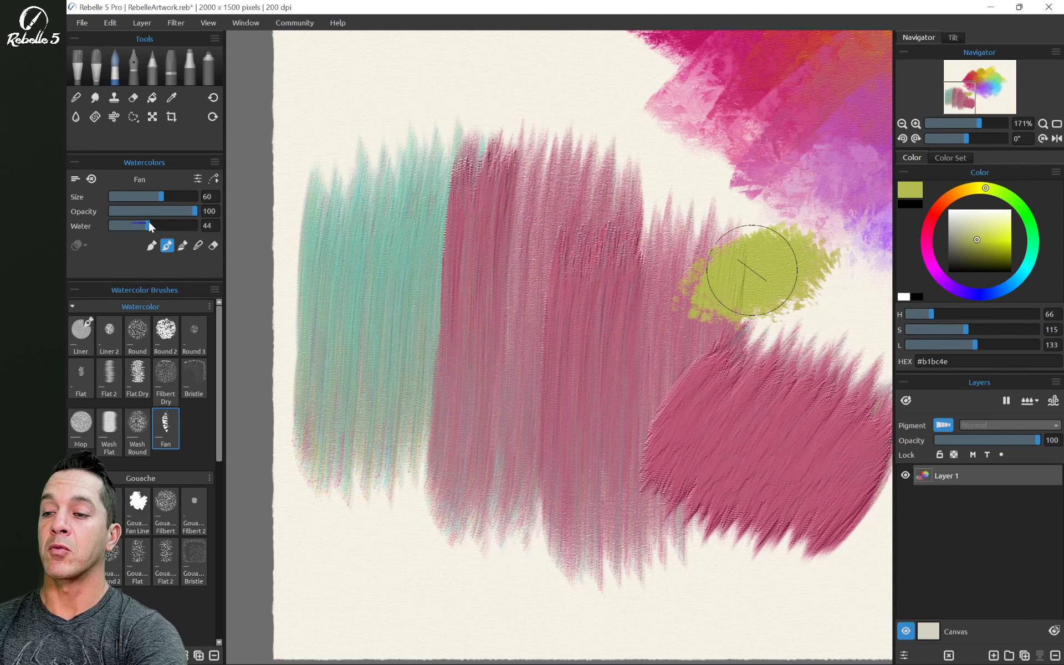
{"action": "mouse_move", "coordinate": [748, 266]}
{"action": "left_mouse_down"}
{"action": "mouse_move", "coordinate": [762, 283]}
{"action": "mouse_move", "coordinate": [729, 286]}
{"action": "mouse_move", "coordinate": [810, 278]}
{"action": "mouse_move", "coordinate": [834, 264]}
{"action": "left_mouse_up"}
Paint blue (#4e99bc) watercolor into the yellow-green patch so the two colours meet.
{"action": "left_click", "coordinate": [1026, 270]}
{"action": "left_click_drag", "start_coordinate": [1026, 270], "coordinate": [1014, 282]}
{"action": "mouse_move", "coordinate": [784, 285]}
{"action": "left_mouse_down"}
{"action": "mouse_move", "coordinate": [759, 279]}
{"action": "mouse_move", "coordinate": [715, 339]}
{"action": "mouse_move", "coordinate": [799, 334]}
{"action": "left_mouse_up"}
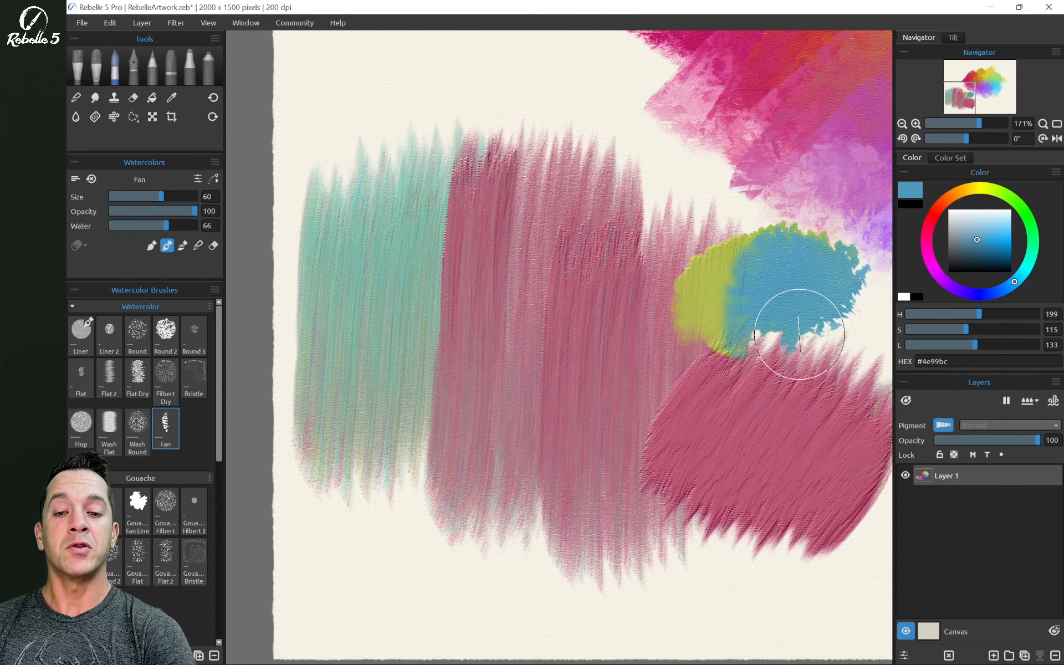
{"action": "left_click_drag", "start_coordinate": [799, 334], "coordinate": [837, 278]}
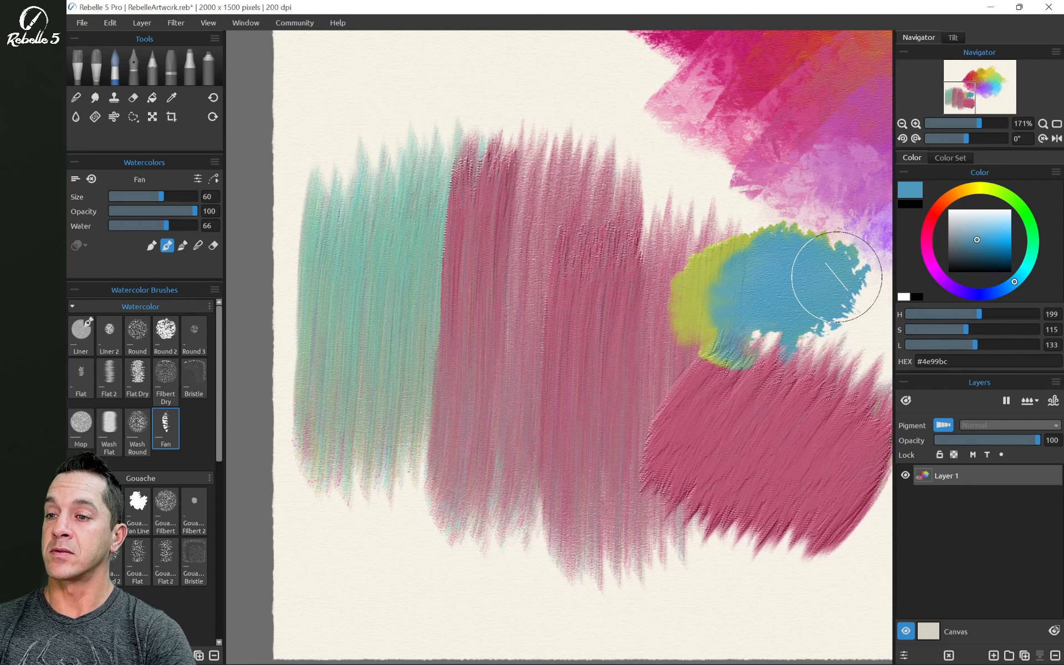
Raise the watercolor Texture Influence in the Visual Settings and paint over the edge between the blue and thick rose patches.
{"action": "left_click", "coordinate": [904, 655]}
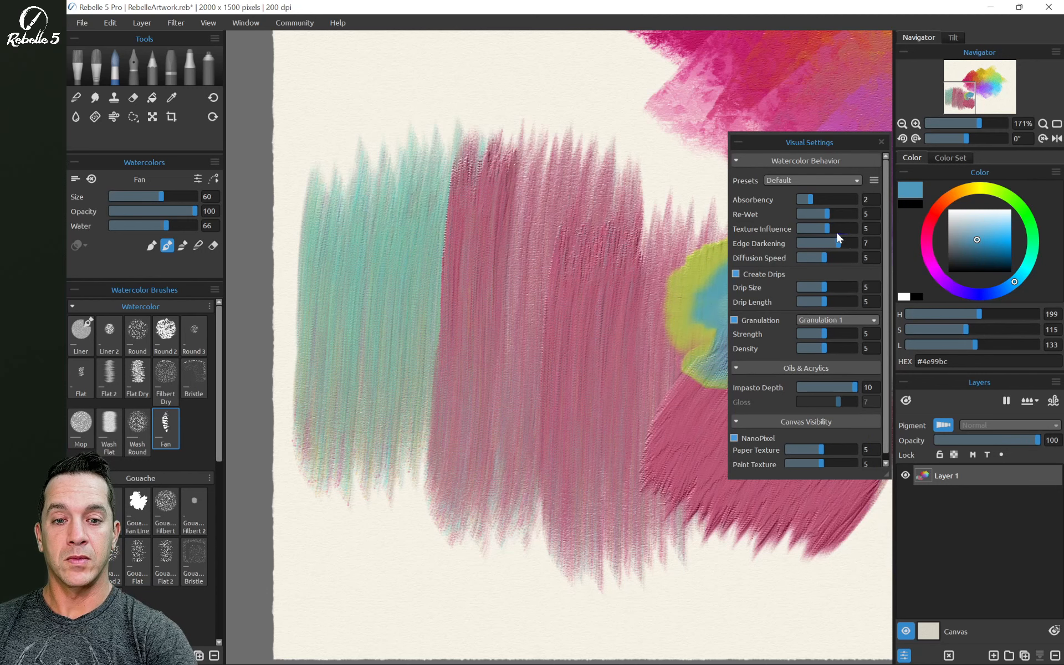
{"action": "left_click_drag", "start_coordinate": [838, 232], "coordinate": [878, 233]}
{"action": "left_click", "coordinate": [881, 142]}
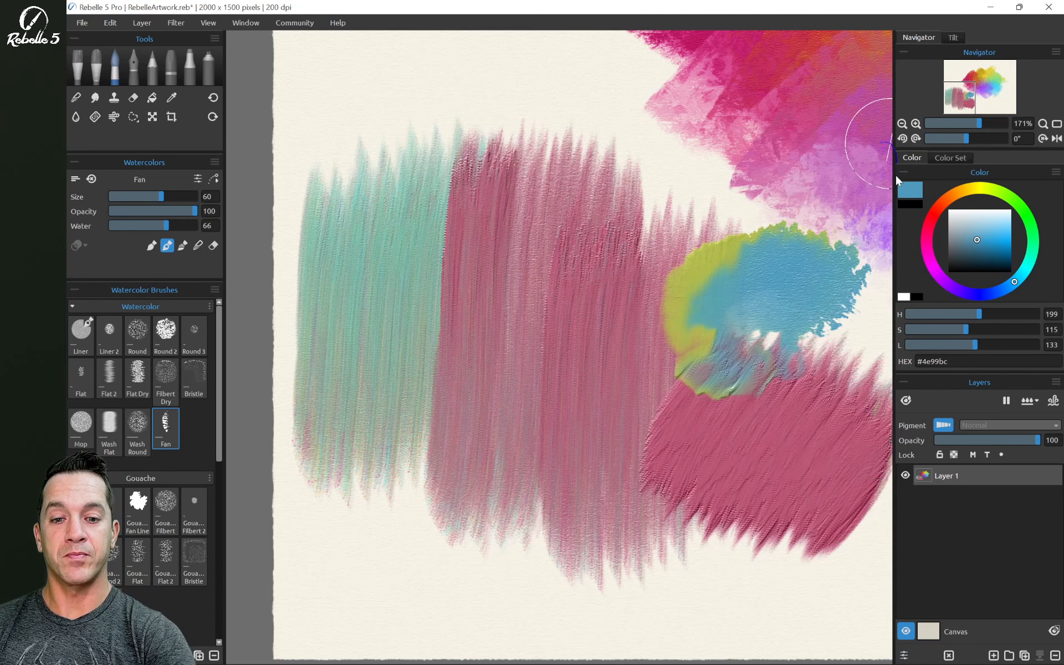
{"action": "mouse_move", "coordinate": [782, 382]}
{"action": "left_mouse_down"}
{"action": "mouse_move", "coordinate": [708, 421]}
{"action": "mouse_move", "coordinate": [828, 298]}
{"action": "mouse_move", "coordinate": [758, 316]}
{"action": "mouse_move", "coordinate": [714, 371]}
{"action": "left_mouse_up"}
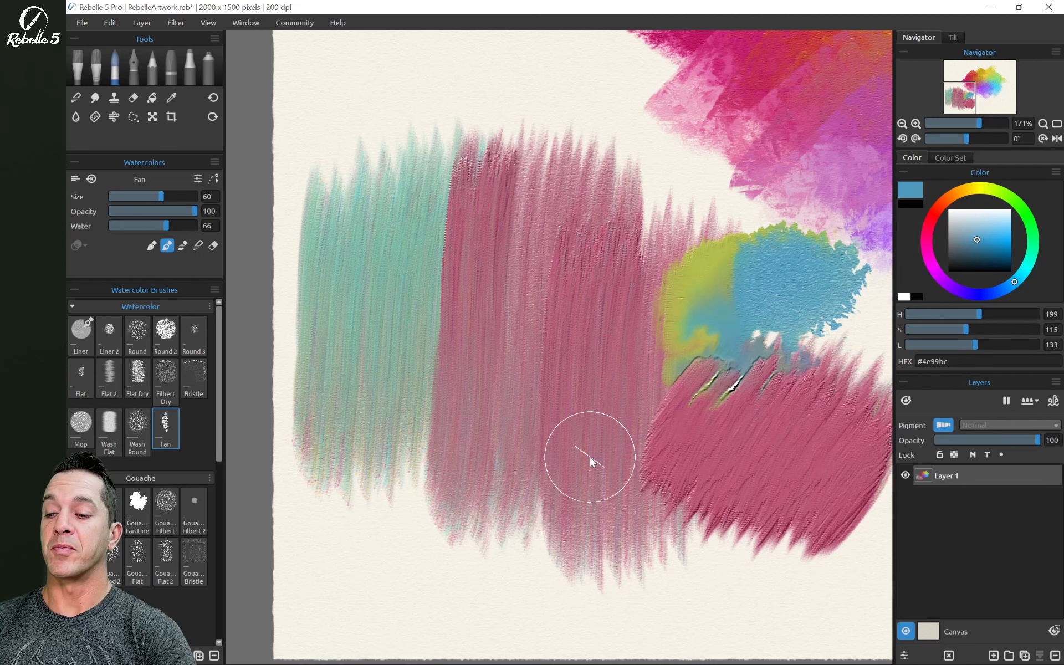
Lower the Max. Loading of the Oils & Acrylics Filbert brush in the Brush Creator and paint a blue test stroke.
{"action": "left_click", "coordinate": [198, 181]}
{"action": "left_click", "coordinate": [77, 71]}
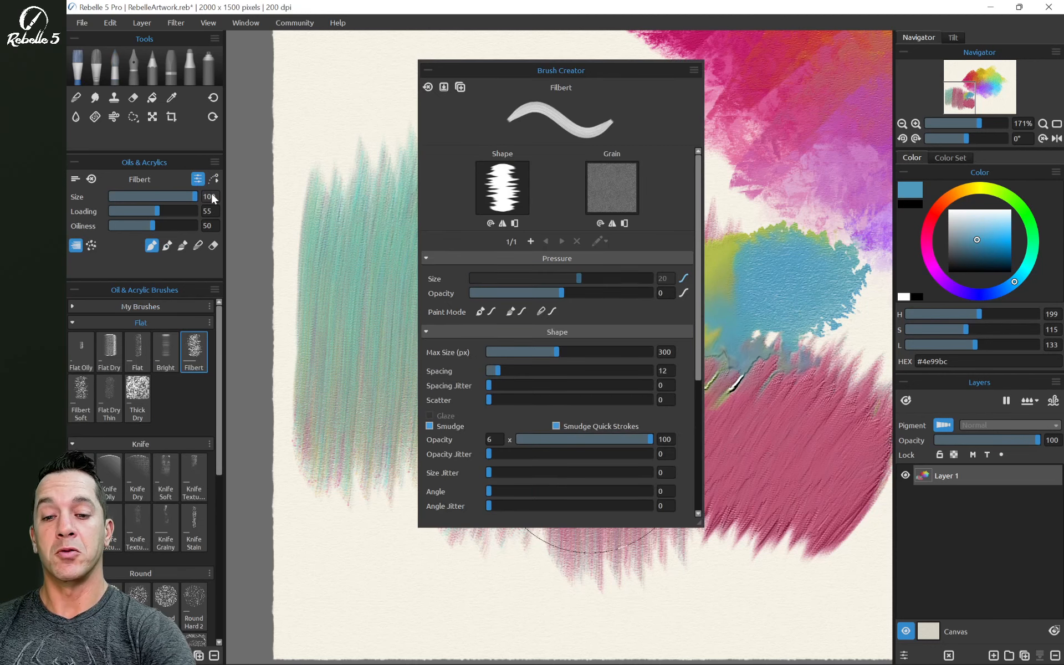
{"action": "left_click_drag", "start_coordinate": [700, 332], "coordinate": [689, 434]}
{"action": "left_click_drag", "start_coordinate": [641, 379], "coordinate": [552, 383]}
{"action": "mouse_move", "coordinate": [399, 582]}
{"action": "left_mouse_down"}
{"action": "mouse_move", "coordinate": [487, 570]}
{"action": "mouse_move", "coordinate": [385, 519]}
{"action": "mouse_move", "coordinate": [357, 476]}
{"action": "mouse_move", "coordinate": [380, 577]}
{"action": "left_mouse_up"}
Paint blue test strokes below the rose ones at a Max. Loading of 184 and raise that setting further.
{"action": "left_click_drag", "start_coordinate": [507, 379], "coordinate": [639, 382]}
{"action": "left_click_drag", "start_coordinate": [566, 585], "coordinate": [600, 577]}
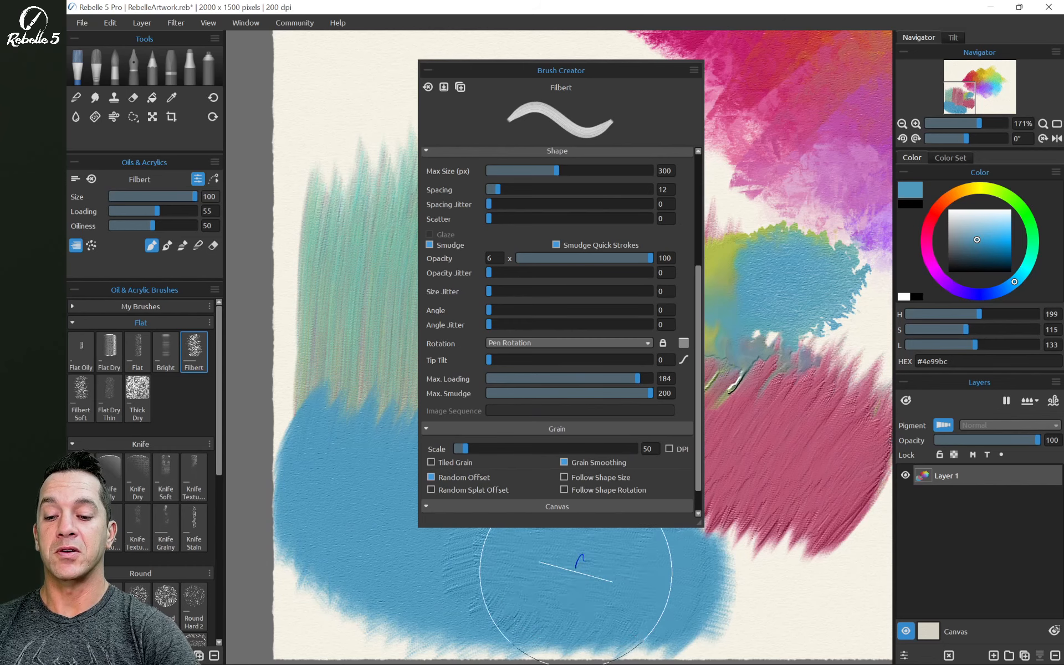
{"action": "left_click_drag", "start_coordinate": [639, 379], "coordinate": [676, 386]}
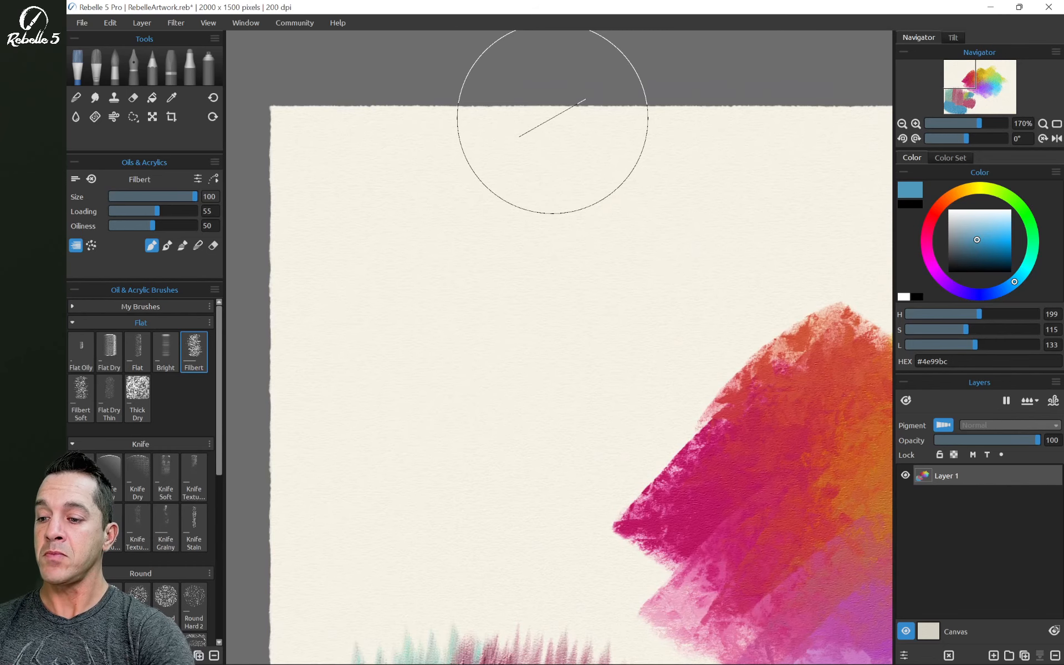
Clear Layer 1 and paint a blue (#159bd9) patch near the canvas's upper-left corner with the Filbert's alternate brush mode.
{"action": "key", "text": "Delete"}
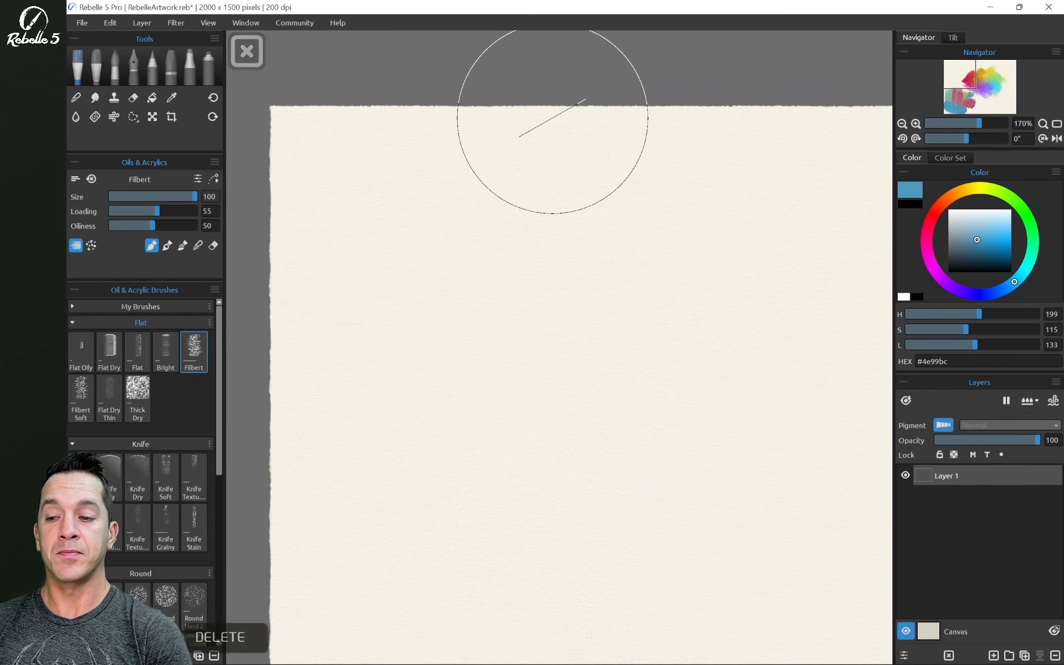
{"action": "left_click", "coordinate": [91, 247]}
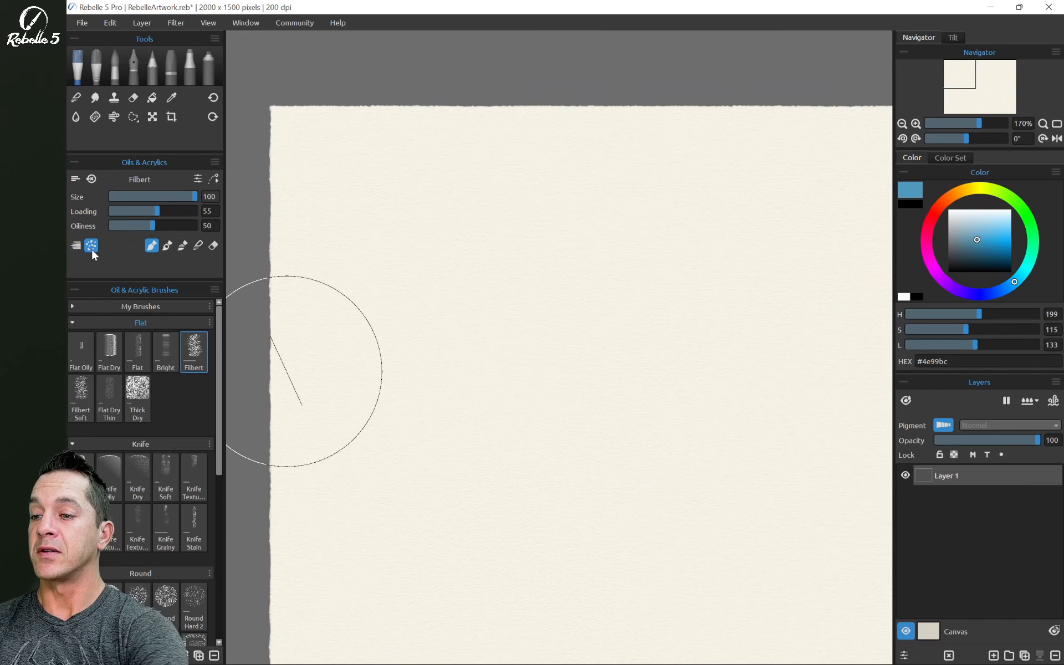
{"action": "left_click", "coordinate": [1000, 243]}
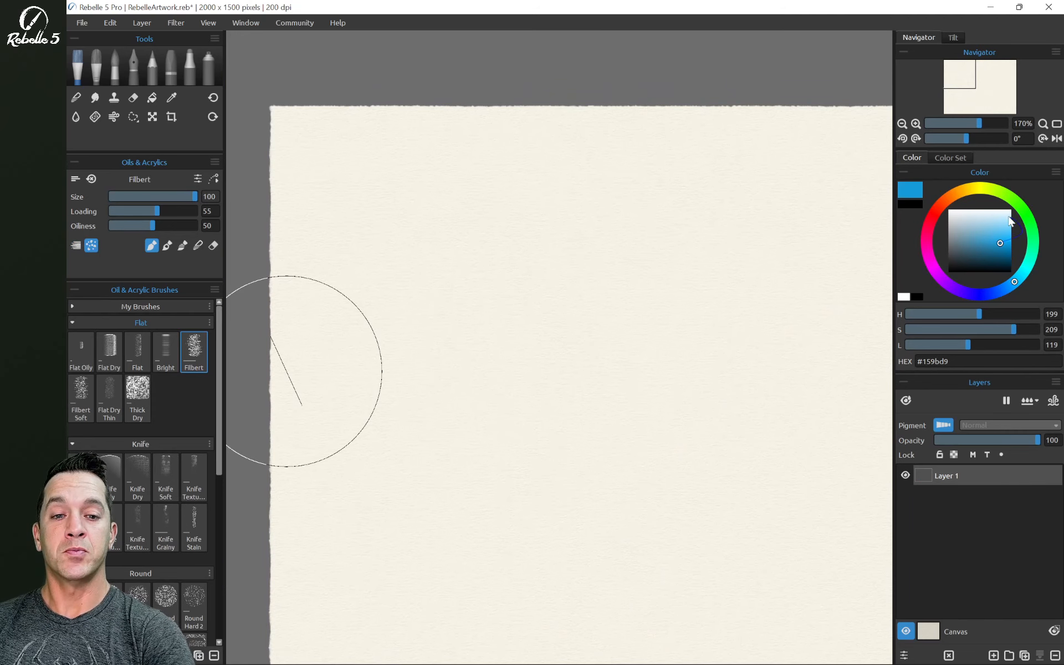
{"action": "mouse_move", "coordinate": [311, 333]}
{"action": "left_mouse_down"}
{"action": "mouse_move", "coordinate": [427, 297]}
{"action": "mouse_move", "coordinate": [494, 420]}
{"action": "left_mouse_up"}
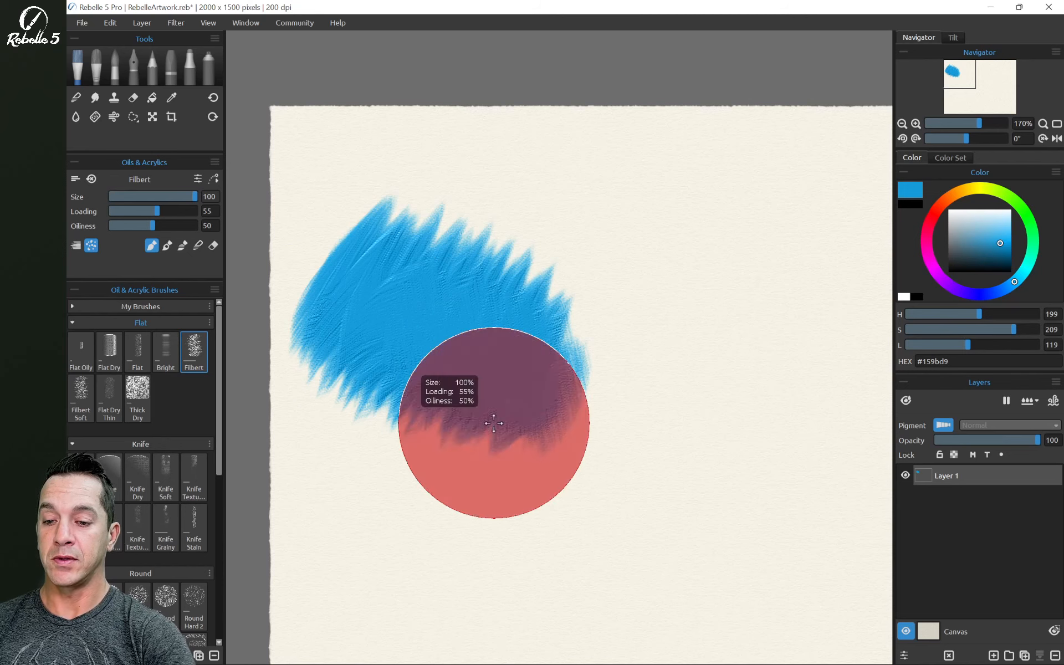
Set the brush size to 51 and paint dark yellow (#d9bb15), yellow-green and red (#d92215) patches in a row beside the blue one.
{"action": "mouse_move", "coordinate": [596, 409]}
{"action": "left_mouse_down"}
{"action": "mouse_move", "coordinate": [560, 427]}
{"action": "mouse_move", "coordinate": [551, 405]}
{"action": "left_mouse_up"}
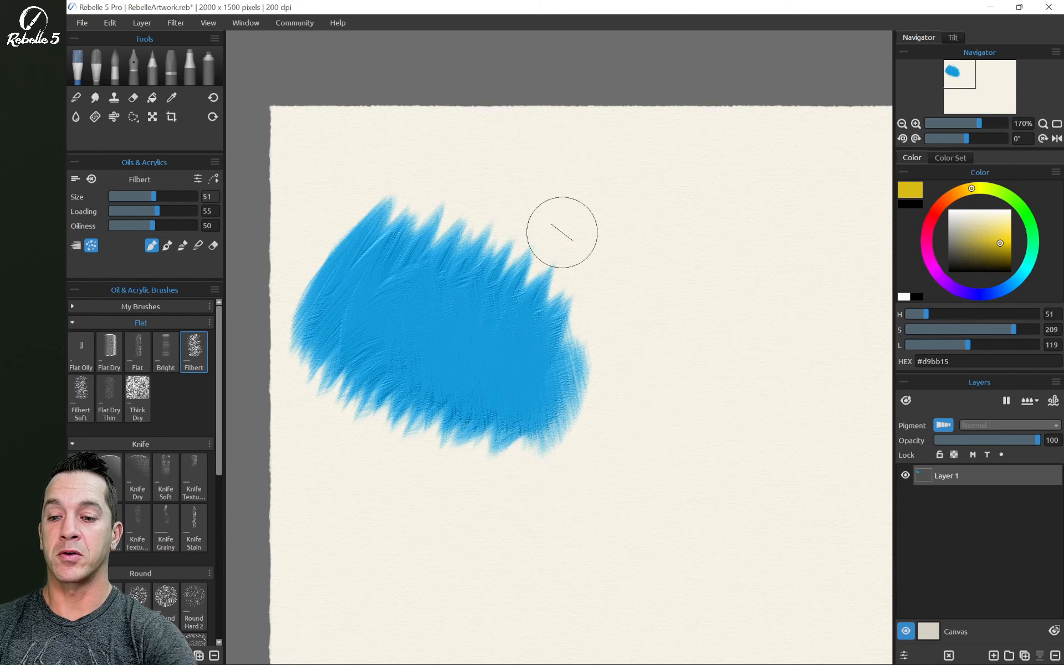
{"action": "mouse_move", "coordinate": [560, 225]}
{"action": "left_mouse_down"}
{"action": "mouse_move", "coordinate": [518, 309]}
{"action": "mouse_move", "coordinate": [577, 387]}
{"action": "mouse_move", "coordinate": [596, 325]}
{"action": "mouse_move", "coordinate": [604, 371]}
{"action": "mouse_move", "coordinate": [679, 398]}
{"action": "mouse_move", "coordinate": [751, 312]}
{"action": "mouse_move", "coordinate": [749, 466]}
{"action": "left_mouse_up"}
{"action": "left_click", "coordinate": [937, 211]}
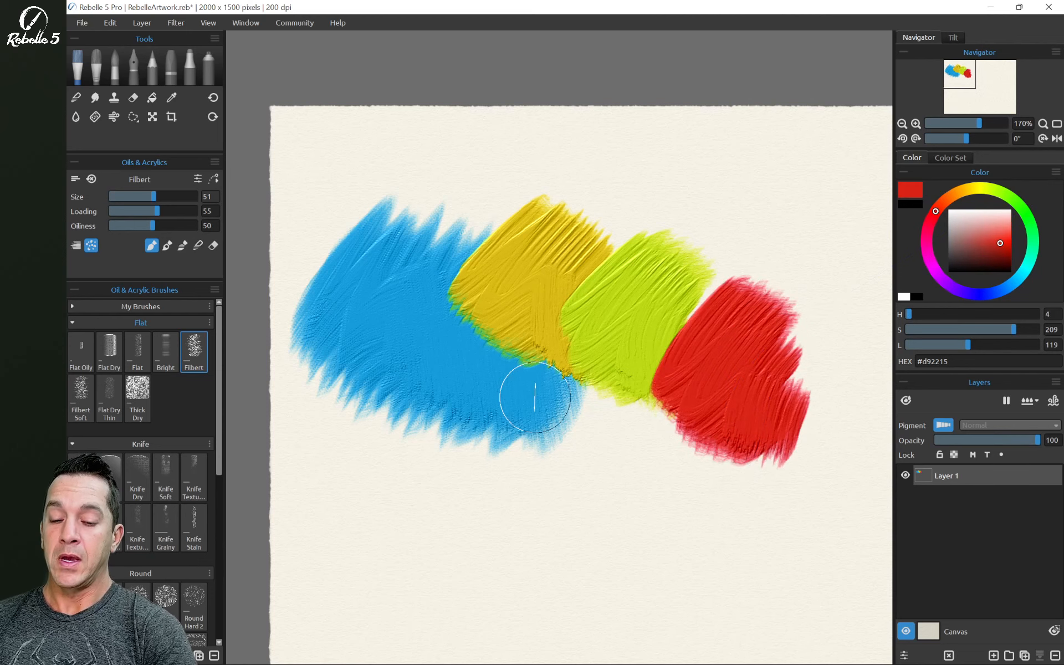
Sample the red, yellow-green and dark yellow patches and paint a small patch of each in a row below the large ones.
{"action": "left_click", "coordinate": [691, 385], "text": "alt"}
{"action": "left_click_drag", "start_coordinate": [582, 452], "coordinate": [623, 471]}
{"action": "left_click", "coordinate": [634, 340], "text": "alt"}
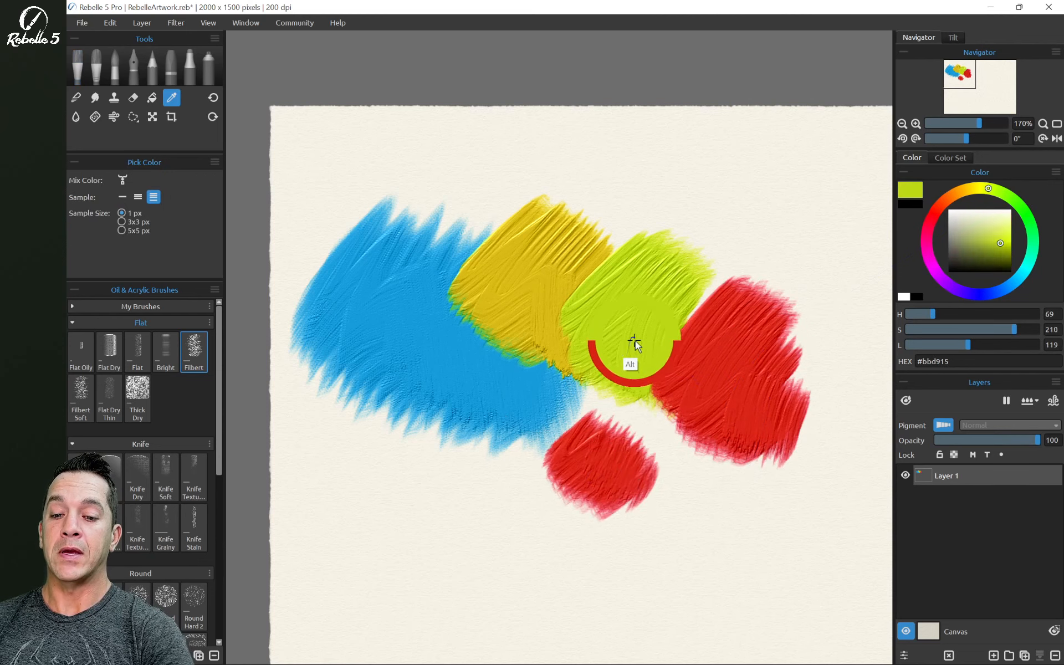
{"action": "left_click_drag", "start_coordinate": [521, 460], "coordinate": [482, 487]}
{"action": "left_click", "coordinate": [548, 318], "text": "alt"}
{"action": "left_click_drag", "start_coordinate": [397, 493], "coordinate": [396, 455]}
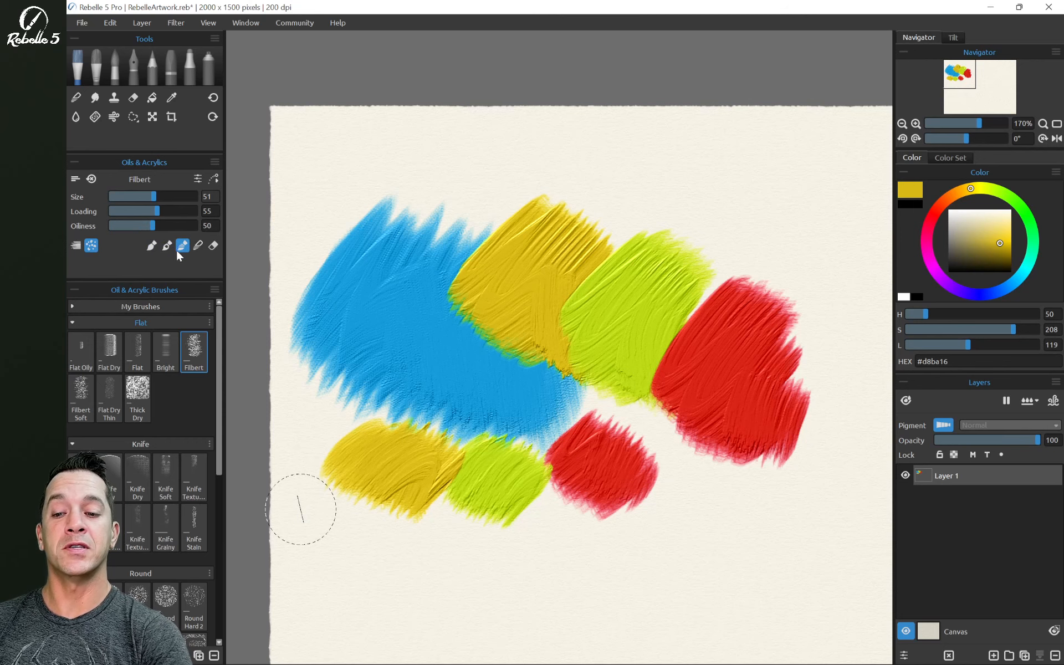
Use the Filbert's third brush mode to paint sampled red, yellow-green, dark yellow and blue patches in a row above the large ones.
{"action": "key", "text": "ctrl+shift+z"}
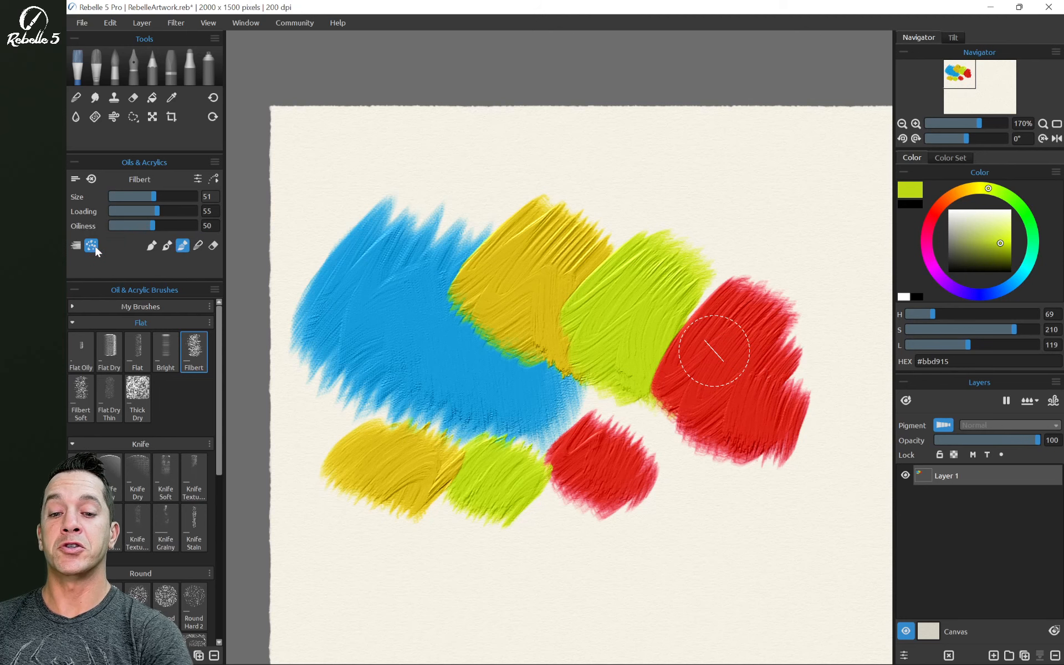
{"action": "left_click", "coordinate": [731, 333], "text": "alt"}
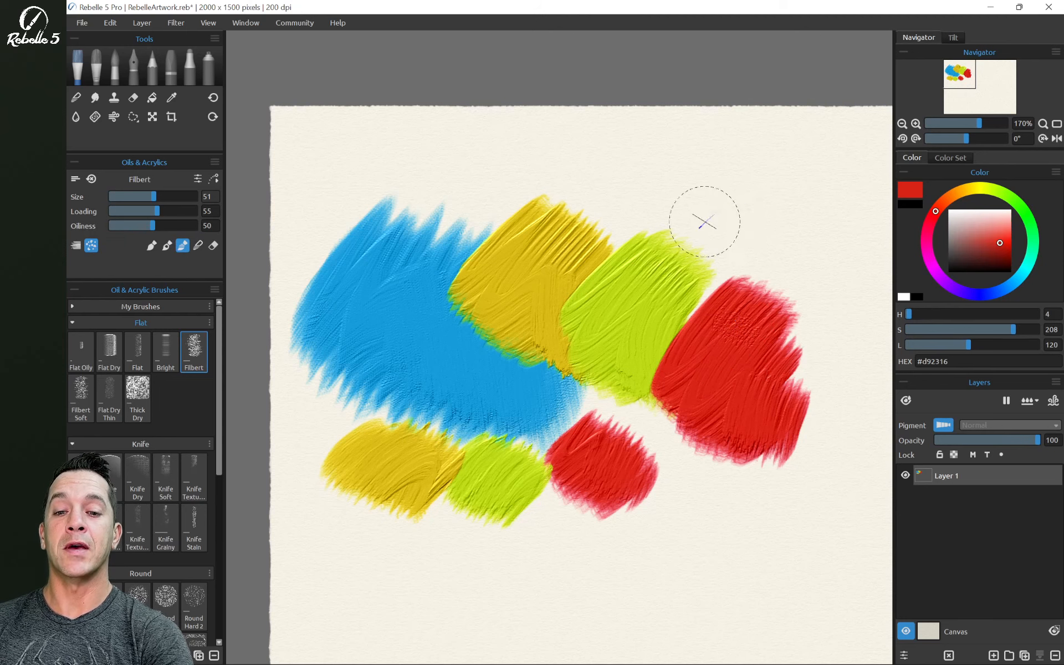
{"action": "mouse_move", "coordinate": [705, 222]}
{"action": "left_mouse_down"}
{"action": "mouse_move", "coordinate": [754, 209]}
{"action": "mouse_move", "coordinate": [820, 221]}
{"action": "left_mouse_up"}
{"action": "left_click", "coordinate": [672, 244], "text": "alt"}
{"action": "mouse_move", "coordinate": [656, 216]}
{"action": "left_mouse_down"}
{"action": "mouse_move", "coordinate": [686, 184]}
{"action": "mouse_move", "coordinate": [650, 176]}
{"action": "left_mouse_up"}
{"action": "left_click", "coordinate": [571, 236], "text": "alt"}
{"action": "mouse_move", "coordinate": [559, 177]}
{"action": "left_mouse_down"}
{"action": "mouse_move", "coordinate": [541, 152]}
{"action": "mouse_move", "coordinate": [518, 169]}
{"action": "mouse_move", "coordinate": [433, 167]}
{"action": "mouse_move", "coordinate": [349, 139]}
{"action": "left_mouse_up"}
{"action": "left_click", "coordinate": [424, 256], "text": "alt"}
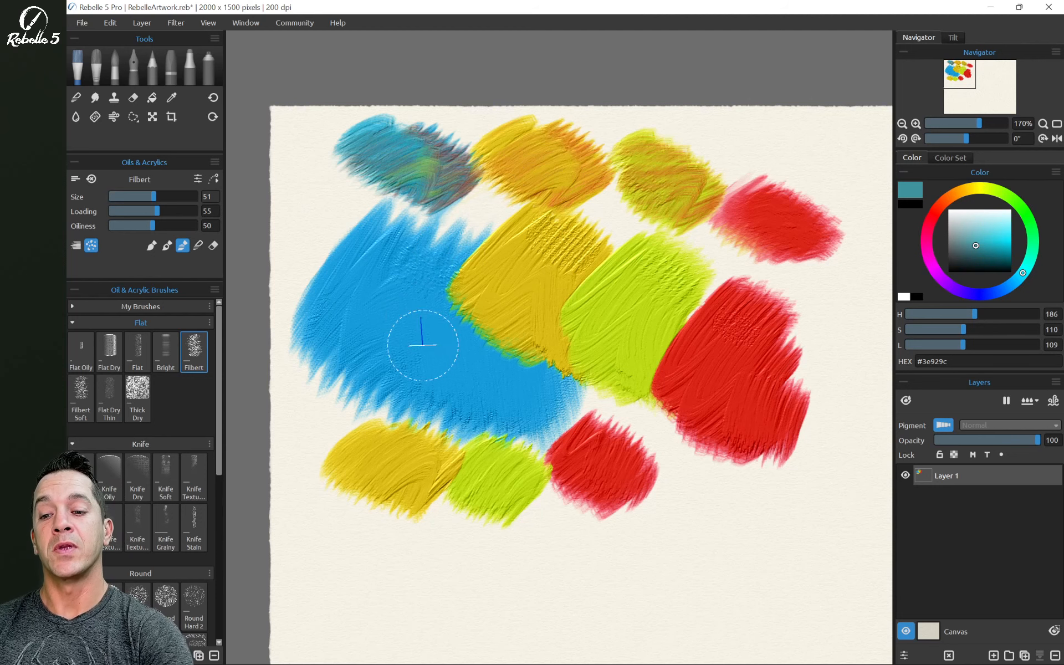
Paint sampled blue, yellow-green and red patches in a bottom row and add a mixed yellow-orange patch at its end.
{"action": "left_click", "coordinate": [449, 327], "text": "alt"}
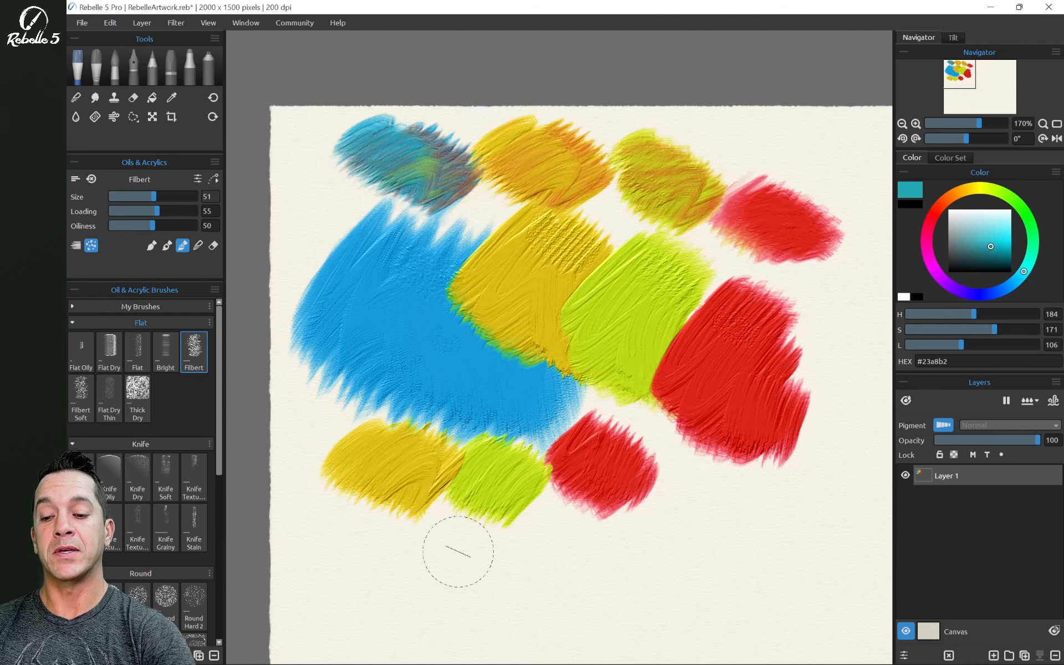
{"action": "mouse_move", "coordinate": [438, 560]}
{"action": "left_mouse_down"}
{"action": "mouse_move", "coordinate": [487, 572]}
{"action": "mouse_move", "coordinate": [551, 556]}
{"action": "mouse_move", "coordinate": [595, 576]}
{"action": "mouse_move", "coordinate": [748, 512]}
{"action": "left_mouse_up"}
{"action": "left_click", "coordinate": [510, 483], "text": "alt"}
{"action": "left_click", "coordinate": [632, 487], "text": "alt"}
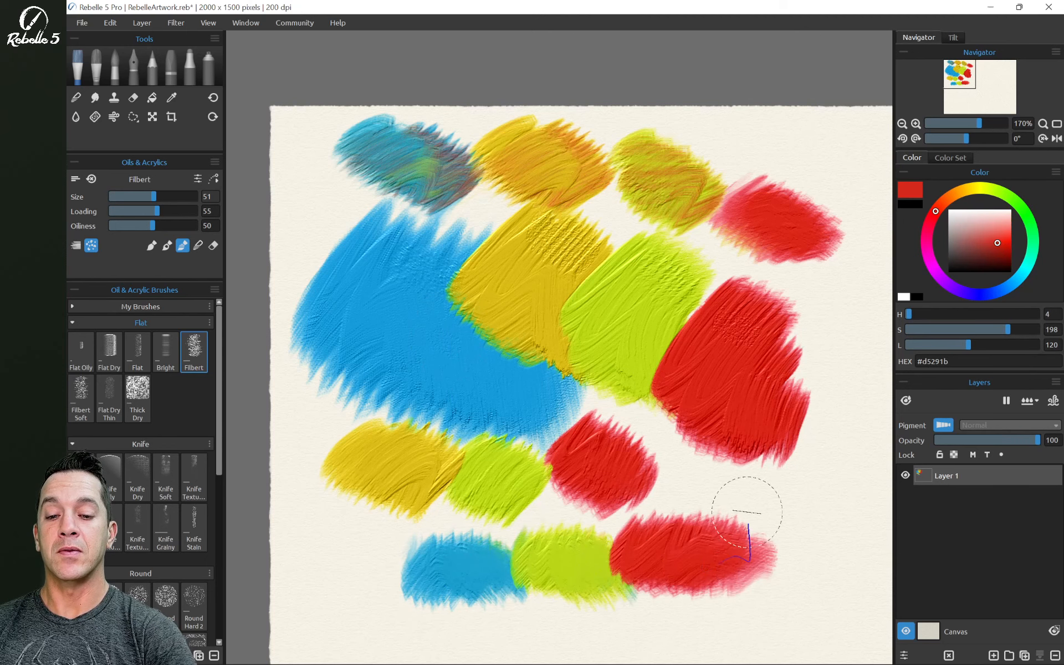
{"action": "left_click", "coordinate": [654, 345], "text": "alt"}
{"action": "mouse_move", "coordinate": [687, 488]}
{"action": "left_mouse_down"}
{"action": "mouse_move", "coordinate": [798, 514]}
{"action": "mouse_move", "coordinate": [816, 555]}
{"action": "left_mouse_up"}
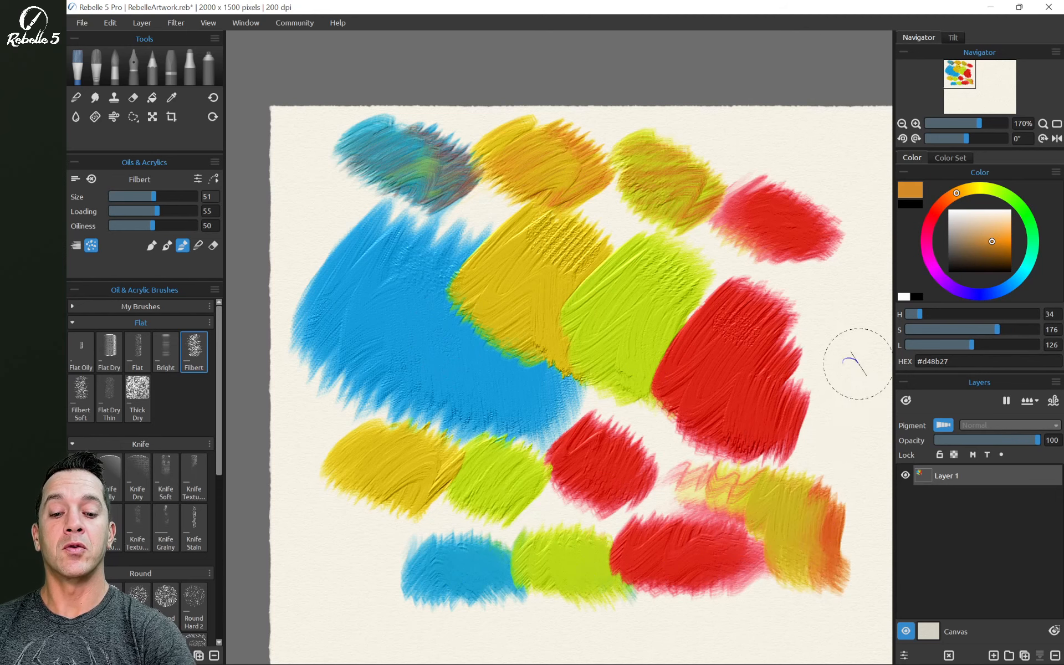
Paint orange and pink patches around the large red one and blend strokes across the blue patch and the small patches below it.
{"action": "mouse_move", "coordinate": [858, 363]}
{"action": "left_mouse_down"}
{"action": "mouse_move", "coordinate": [838, 419]}
{"action": "mouse_move", "coordinate": [830, 382]}
{"action": "left_mouse_up"}
{"action": "mouse_move", "coordinate": [704, 294]}
{"action": "left_mouse_down"}
{"action": "mouse_move", "coordinate": [761, 286]}
{"action": "mouse_move", "coordinate": [700, 282]}
{"action": "left_mouse_up"}
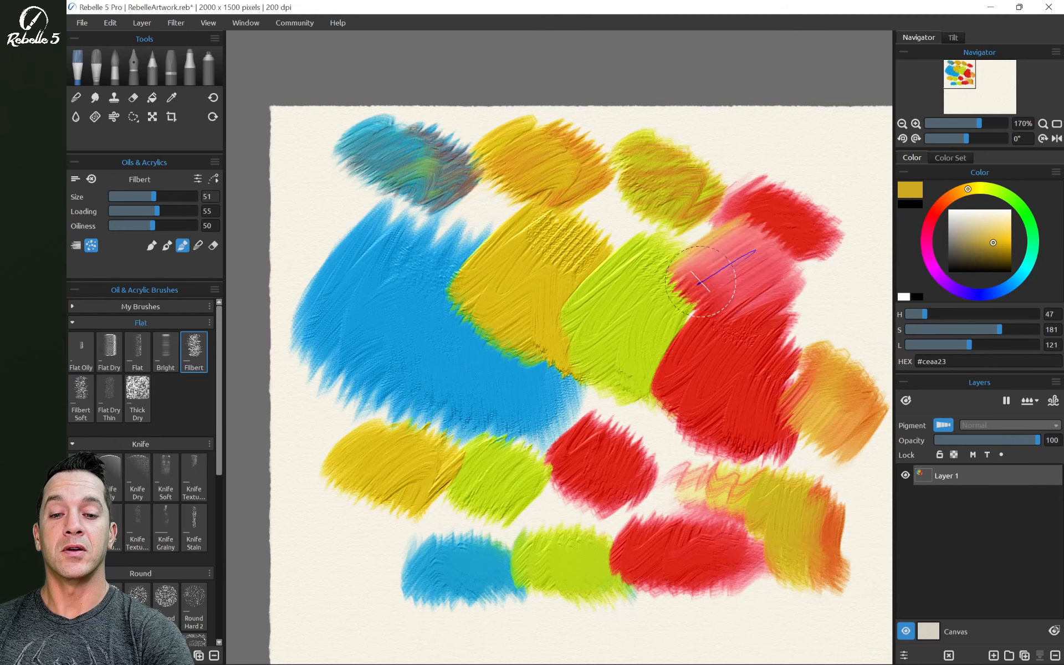
{"action": "left_click", "coordinate": [718, 320], "text": "alt"}
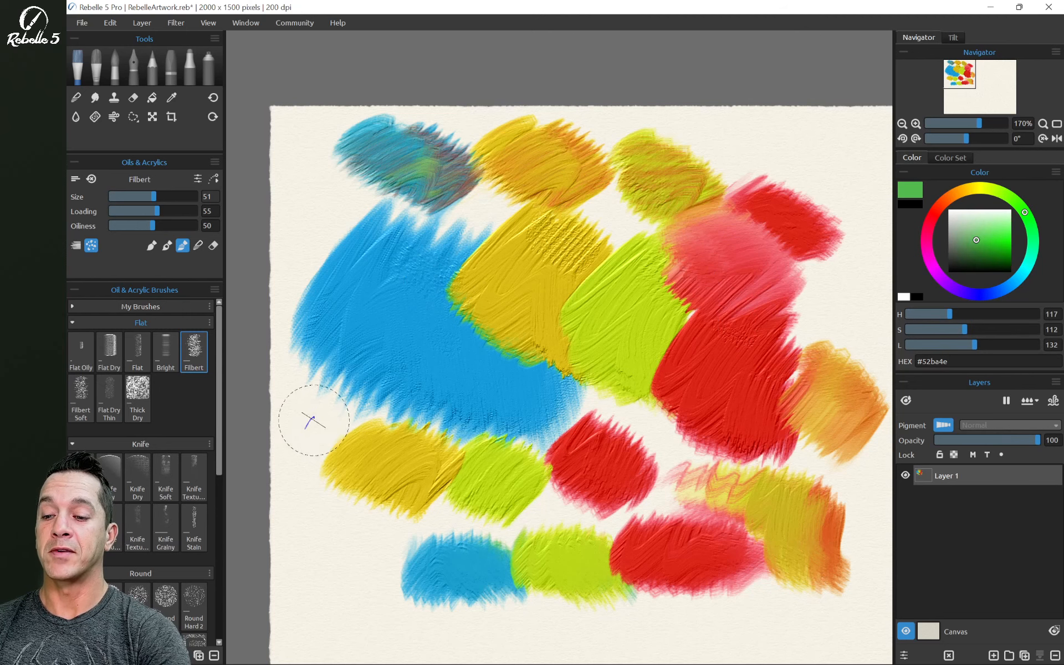
{"action": "left_click_drag", "start_coordinate": [314, 420], "coordinate": [345, 460]}
{"action": "mouse_move", "coordinate": [355, 410]}
{"action": "left_mouse_down"}
{"action": "mouse_move", "coordinate": [356, 370]}
{"action": "mouse_move", "coordinate": [366, 445]}
{"action": "mouse_move", "coordinate": [369, 375]}
{"action": "mouse_move", "coordinate": [397, 371]}
{"action": "mouse_move", "coordinate": [447, 390]}
{"action": "mouse_move", "coordinate": [459, 438]}
{"action": "mouse_move", "coordinate": [461, 381]}
{"action": "mouse_move", "coordinate": [447, 385]}
{"action": "mouse_move", "coordinate": [406, 348]}
{"action": "mouse_move", "coordinate": [512, 424]}
{"action": "mouse_move", "coordinate": [575, 449]}
{"action": "mouse_move", "coordinate": [528, 447]}
{"action": "mouse_move", "coordinate": [544, 407]}
{"action": "mouse_move", "coordinate": [480, 421]}
{"action": "mouse_move", "coordinate": [495, 371]}
{"action": "mouse_move", "coordinate": [490, 395]}
{"action": "mouse_move", "coordinate": [561, 512]}
{"action": "mouse_move", "coordinate": [522, 374]}
{"action": "mouse_move", "coordinate": [450, 348]}
{"action": "mouse_move", "coordinate": [498, 357]}
{"action": "mouse_move", "coordinate": [608, 488]}
{"action": "left_mouse_up"}
Turn on the Filbert's other brush option and blend sampled colors over the existing patches into one continuous painted area.
{"action": "left_click", "coordinate": [73, 244]}
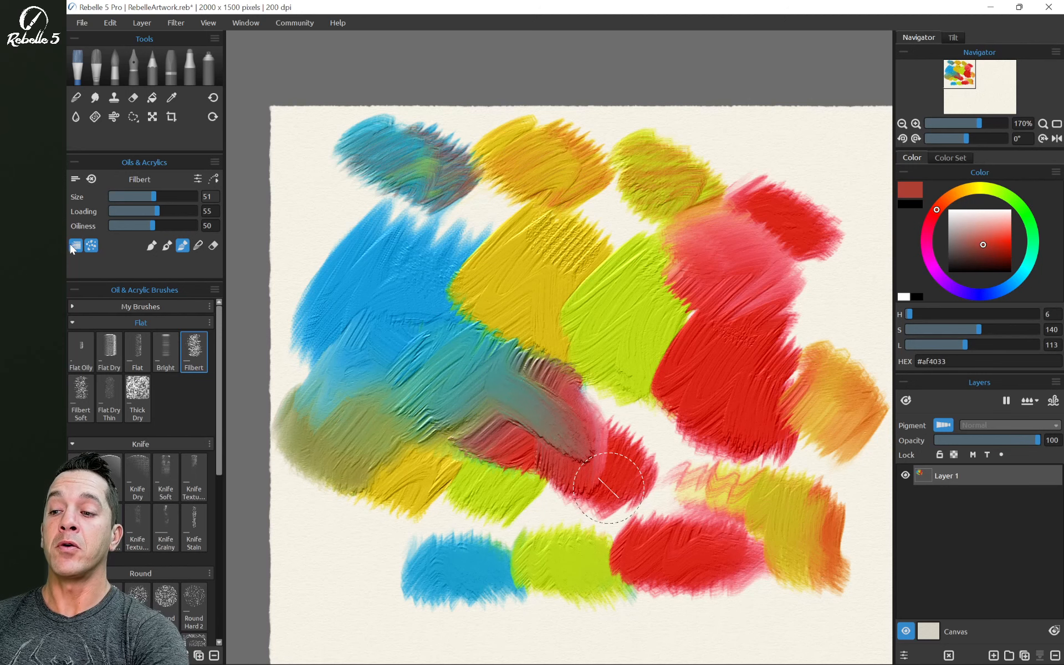
{"action": "mouse_move", "coordinate": [643, 390]}
{"action": "left_mouse_down"}
{"action": "mouse_move", "coordinate": [594, 446]}
{"action": "mouse_move", "coordinate": [595, 430]}
{"action": "mouse_move", "coordinate": [603, 458]}
{"action": "left_mouse_up"}
{"action": "left_click", "coordinate": [665, 304], "text": "alt"}
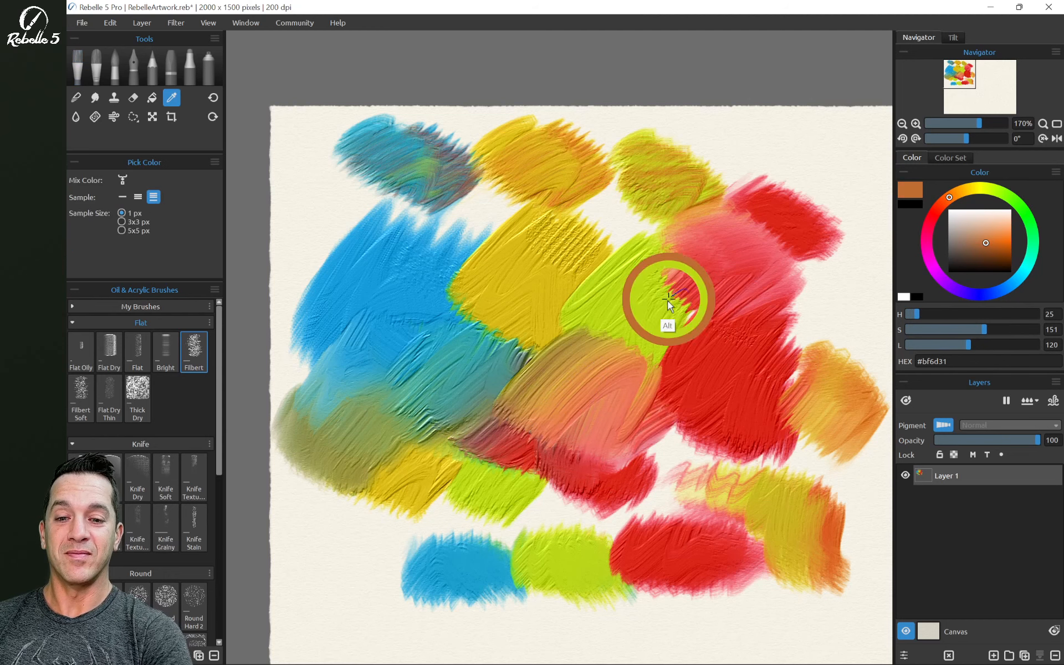
{"action": "left_click_drag", "start_coordinate": [826, 310], "coordinate": [815, 349]}
{"action": "left_click", "coordinate": [701, 216], "text": "alt"}
{"action": "left_click", "coordinate": [707, 188], "text": "alt"}
{"action": "mouse_move", "coordinate": [730, 166]}
{"action": "left_mouse_down"}
{"action": "mouse_move", "coordinate": [737, 158]}
{"action": "mouse_move", "coordinate": [741, 181]}
{"action": "mouse_move", "coordinate": [696, 173]}
{"action": "mouse_move", "coordinate": [774, 171]}
{"action": "mouse_move", "coordinate": [809, 214]}
{"action": "mouse_move", "coordinate": [835, 203]}
{"action": "mouse_move", "coordinate": [807, 231]}
{"action": "mouse_move", "coordinate": [637, 297]}
{"action": "mouse_move", "coordinate": [721, 288]}
{"action": "mouse_move", "coordinate": [681, 238]}
{"action": "mouse_move", "coordinate": [588, 227]}
{"action": "mouse_move", "coordinate": [563, 236]}
{"action": "mouse_move", "coordinate": [515, 205]}
{"action": "mouse_move", "coordinate": [421, 206]}
{"action": "mouse_move", "coordinate": [370, 239]}
{"action": "mouse_move", "coordinate": [444, 232]}
{"action": "mouse_move", "coordinate": [499, 210]}
{"action": "mouse_move", "coordinate": [455, 255]}
{"action": "mouse_move", "coordinate": [482, 266]}
{"action": "left_mouse_up"}
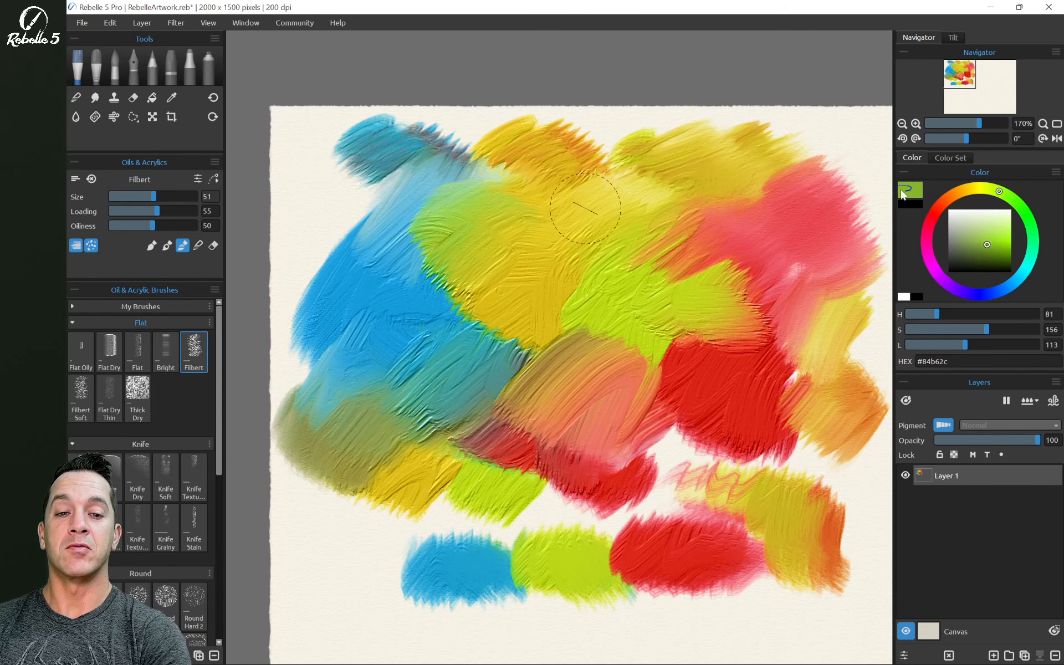
{"action": "mouse_move", "coordinate": [809, 240]}
{"action": "left_mouse_down"}
{"action": "mouse_move", "coordinate": [790, 230]}
{"action": "mouse_move", "coordinate": [793, 260]}
{"action": "mouse_move", "coordinate": [720, 294]}
{"action": "mouse_move", "coordinate": [734, 363]}
{"action": "mouse_move", "coordinate": [820, 394]}
{"action": "mouse_move", "coordinate": [854, 444]}
{"action": "mouse_move", "coordinate": [798, 440]}
{"action": "mouse_move", "coordinate": [592, 470]}
{"action": "mouse_move", "coordinate": [737, 498]}
{"action": "mouse_move", "coordinate": [677, 438]}
{"action": "mouse_move", "coordinate": [626, 422]}
{"action": "mouse_move", "coordinate": [622, 376]}
{"action": "mouse_move", "coordinate": [690, 556]}
{"action": "left_mouse_up"}
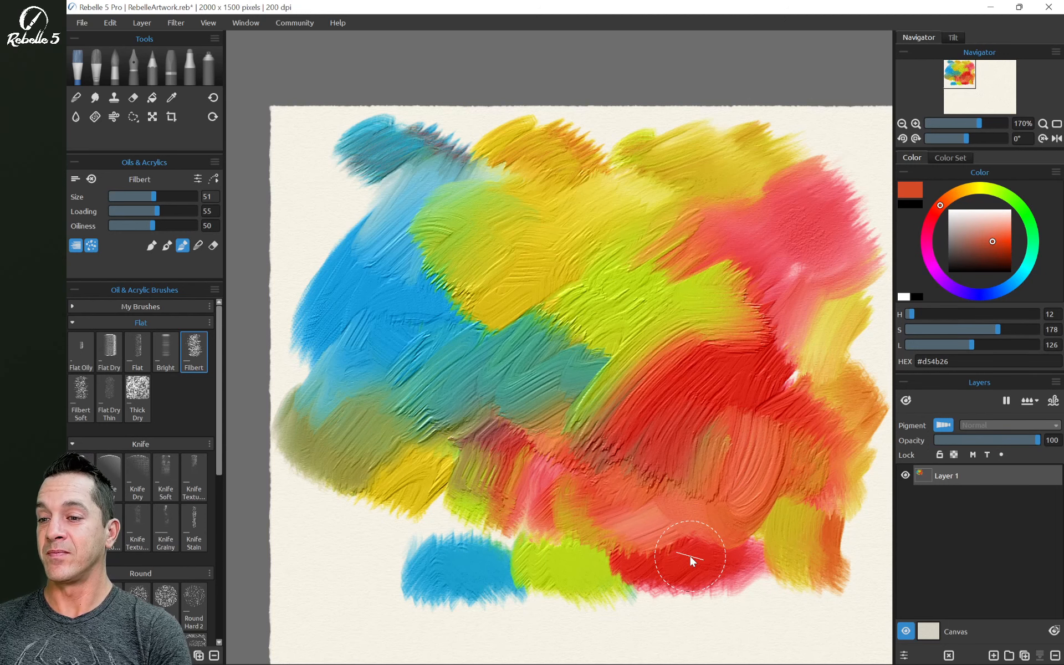
Clear Layer 1 and set the Filbert to its first brush mode at size 10.
{"action": "key", "text": "Delete"}
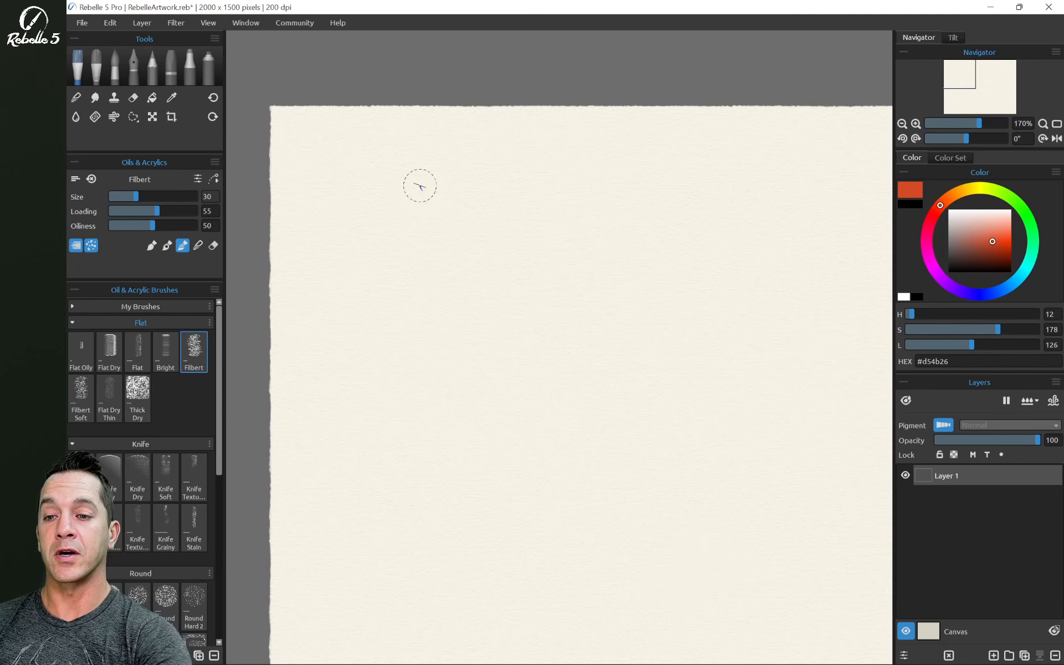
{"action": "mouse_move", "coordinate": [417, 188]}
{"action": "left_mouse_down"}
{"action": "mouse_move", "coordinate": [433, 186]}
{"action": "mouse_move", "coordinate": [418, 190]}
{"action": "left_mouse_up"}
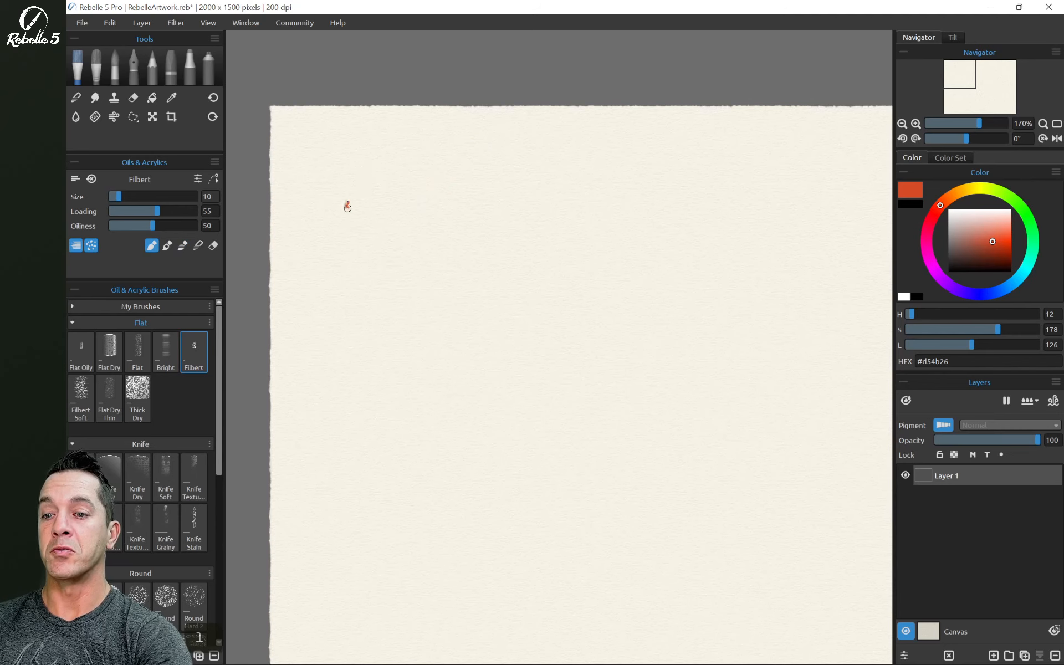
{"action": "mouse_move", "coordinate": [361, 191]}
{"action": "left_mouse_down"}
{"action": "mouse_move", "coordinate": [380, 178]}
{"action": "mouse_move", "coordinate": [361, 243]}
{"action": "left_mouse_up"}
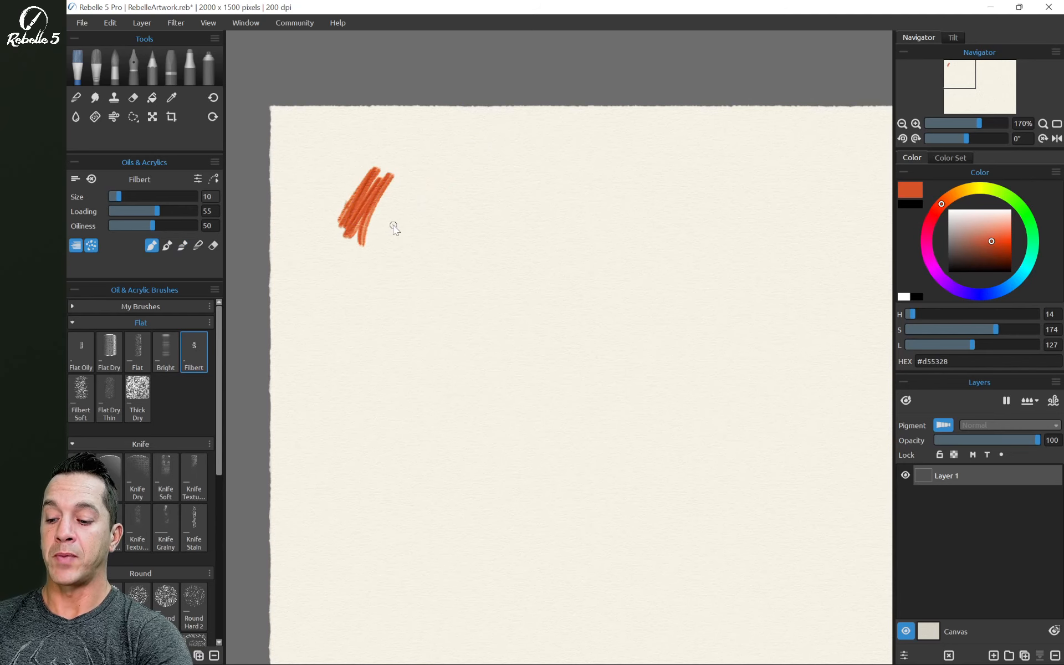
{"action": "key", "text": "ctrl+z"}
{"action": "key", "text": "ctrl+z"}
Paint a row of orange-red to orange Filbert strokes along the canvas's upper edge, increasing the brush size up to 98.
{"action": "mouse_move", "coordinate": [404, 192]}
{"action": "left_mouse_down"}
{"action": "mouse_move", "coordinate": [422, 187]}
{"action": "mouse_move", "coordinate": [411, 192]}
{"action": "mouse_move", "coordinate": [432, 159]}
{"action": "left_mouse_up"}
{"action": "mouse_move", "coordinate": [496, 193]}
{"action": "left_mouse_down"}
{"action": "mouse_move", "coordinate": [510, 161]}
{"action": "mouse_move", "coordinate": [587, 199]}
{"action": "mouse_move", "coordinate": [622, 194]}
{"action": "left_mouse_up"}
{"action": "left_click_drag", "start_coordinate": [626, 203], "coordinate": [660, 202]}
{"action": "mouse_move", "coordinate": [810, 208]}
{"action": "left_mouse_down"}
{"action": "mouse_move", "coordinate": [841, 214]}
{"action": "mouse_move", "coordinate": [848, 176]}
{"action": "mouse_move", "coordinate": [848, 194]}
{"action": "left_mouse_up"}
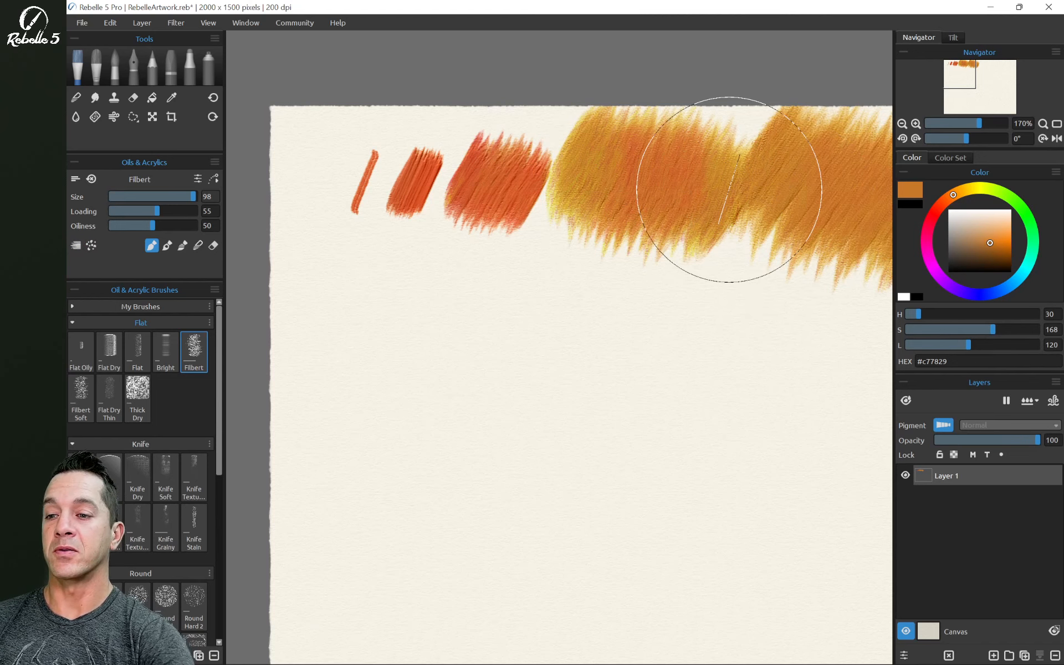
Set the brush size to 30 and paint four orange patches in a row below, raising the Loading from 9 to 92.
{"action": "left_click_drag", "start_coordinate": [154, 193], "coordinate": [135, 196]}
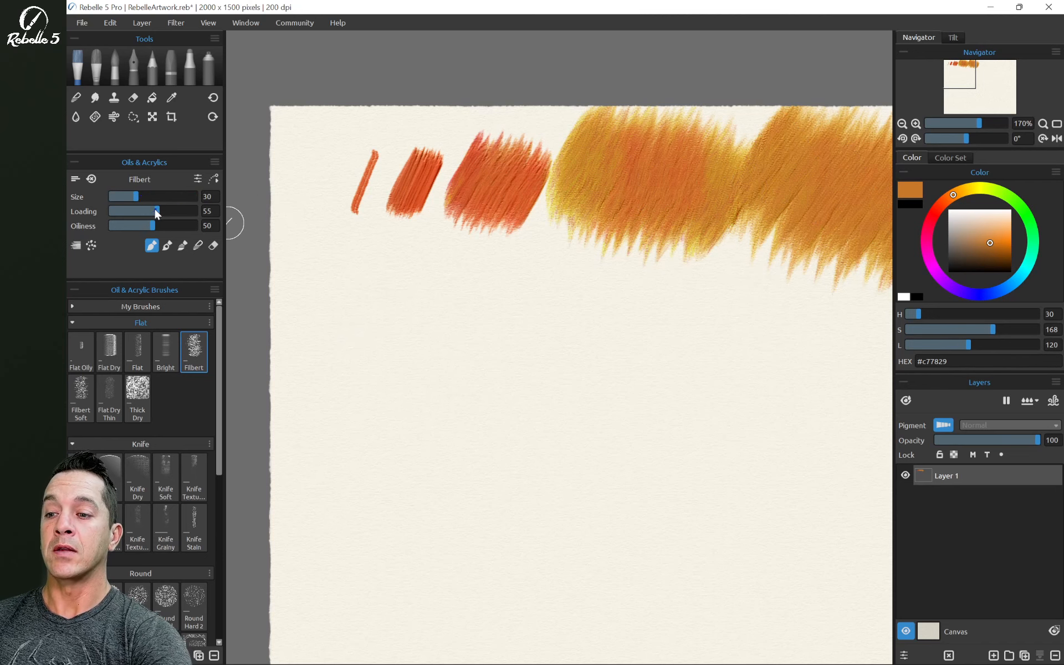
{"action": "left_click_drag", "start_coordinate": [120, 215], "coordinate": [118, 209]}
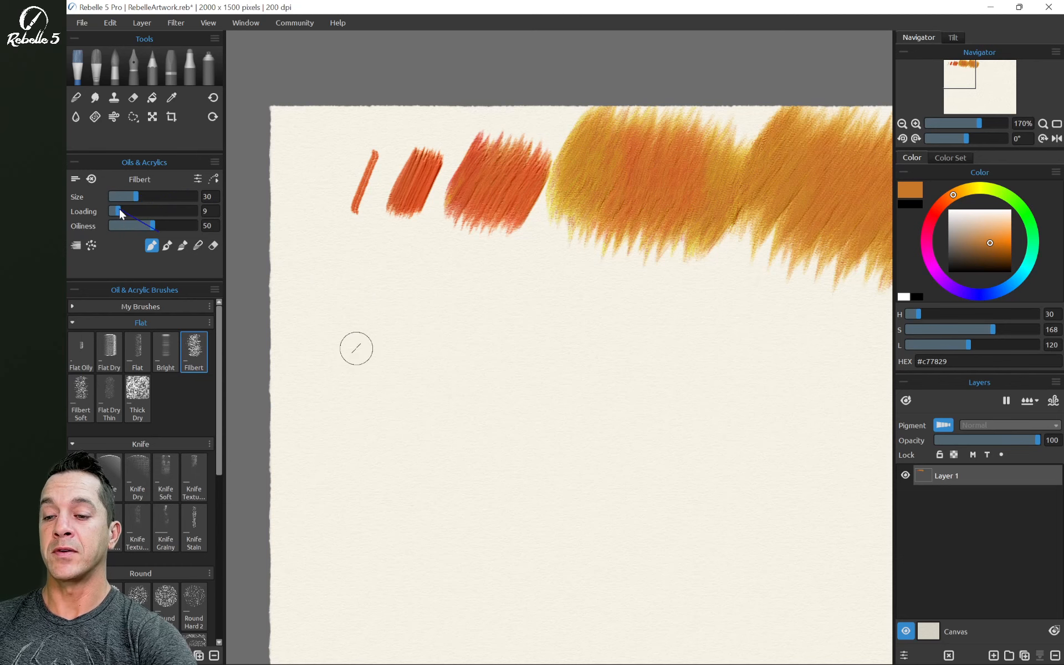
{"action": "mouse_move", "coordinate": [363, 365]}
{"action": "left_mouse_down"}
{"action": "mouse_move", "coordinate": [384, 318]}
{"action": "mouse_move", "coordinate": [383, 391]}
{"action": "mouse_move", "coordinate": [361, 332]}
{"action": "left_mouse_up"}
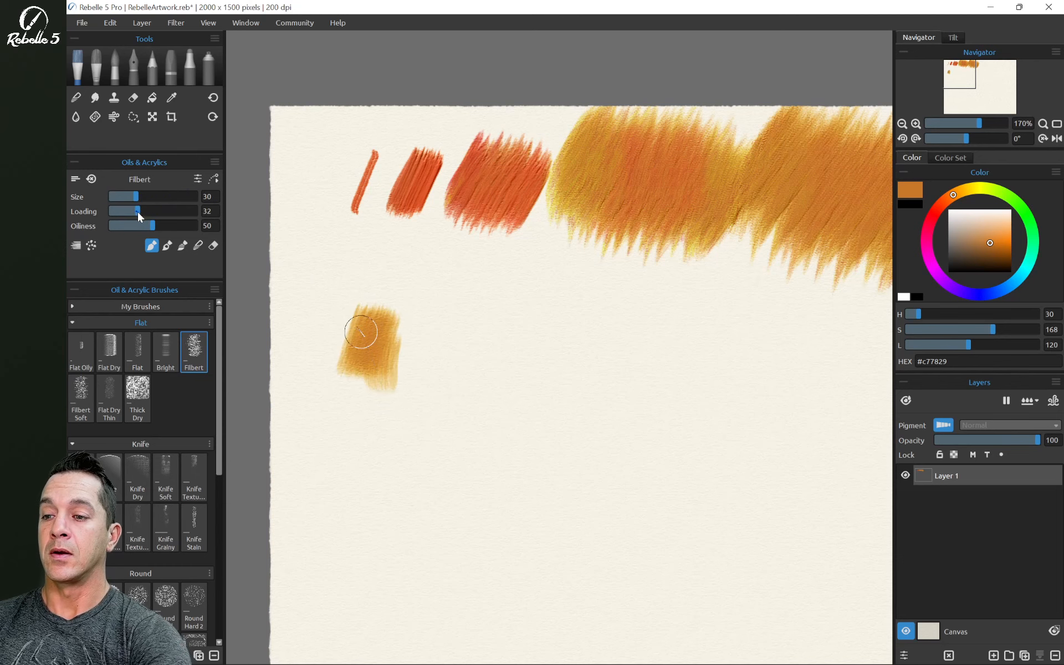
{"action": "mouse_move", "coordinate": [460, 357]}
{"action": "left_mouse_down"}
{"action": "mouse_move", "coordinate": [475, 316]}
{"action": "mouse_move", "coordinate": [504, 365]}
{"action": "left_mouse_up"}
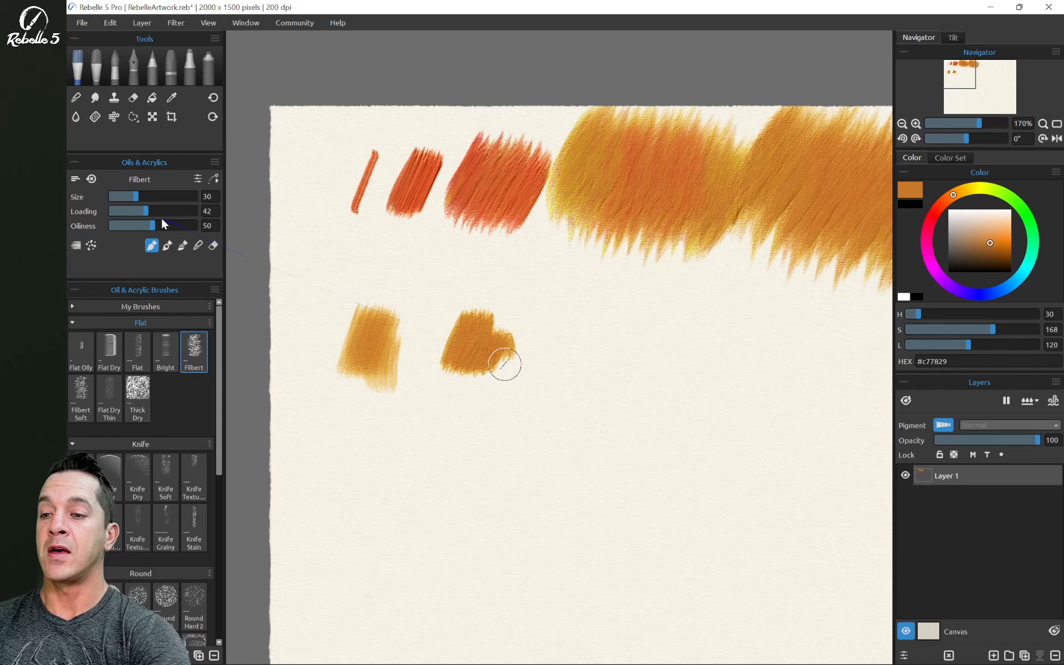
{"action": "mouse_move", "coordinate": [568, 352]}
{"action": "left_mouse_down"}
{"action": "mouse_move", "coordinate": [589, 327]}
{"action": "mouse_move", "coordinate": [618, 392]}
{"action": "left_mouse_up"}
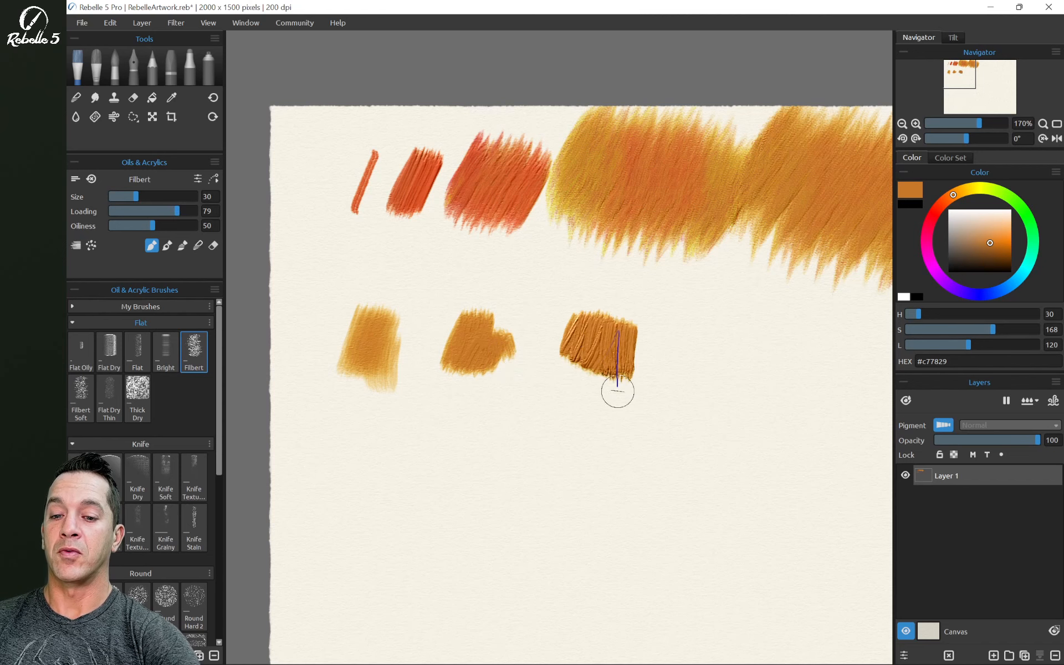
{"action": "left_click", "coordinate": [181, 211]}
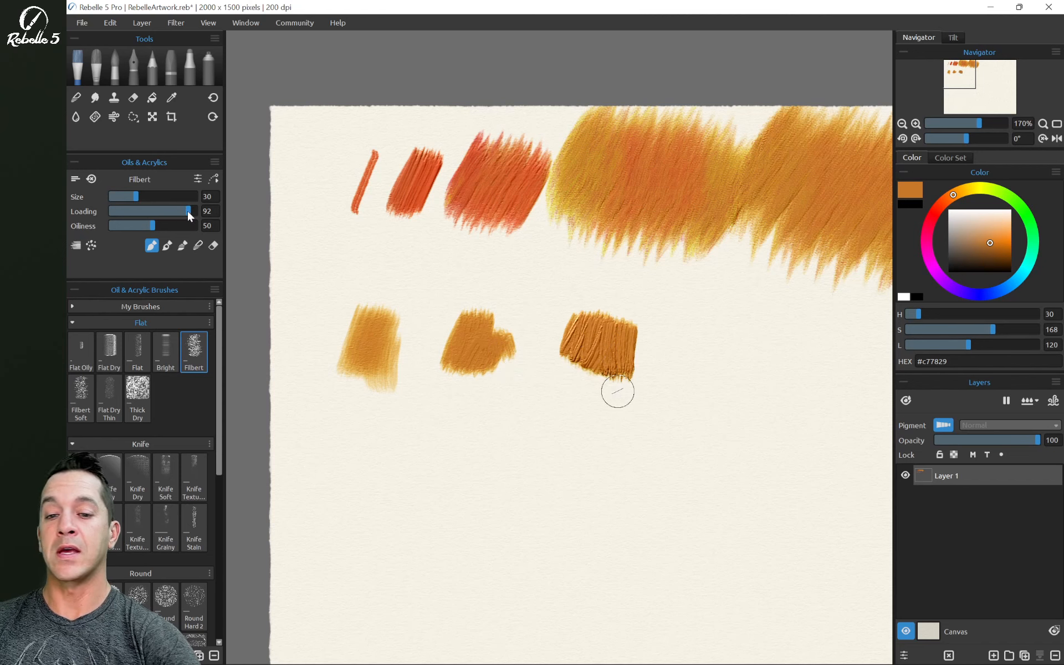
{"action": "mouse_move", "coordinate": [705, 363]}
{"action": "left_mouse_down"}
{"action": "mouse_move", "coordinate": [735, 333]}
{"action": "mouse_move", "coordinate": [771, 328]}
{"action": "mouse_move", "coordinate": [787, 379]}
{"action": "left_mouse_up"}
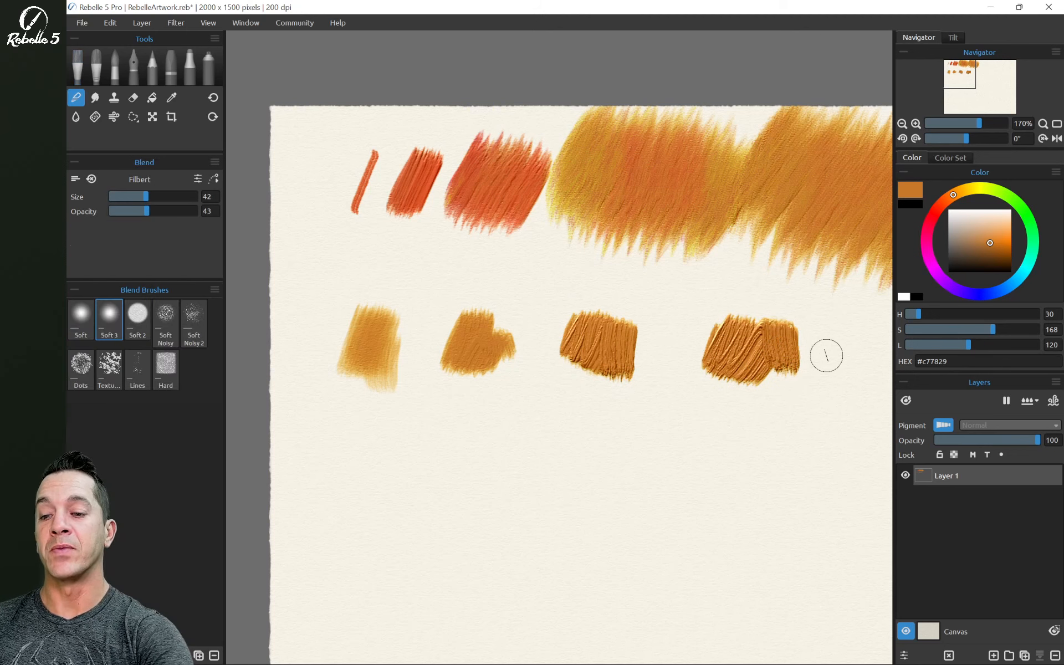
Set the Loading to 33 and paint four long orange strokes below the patches, raising the Oiliness from 17 to 100.
{"action": "scroll", "coordinate": [433, 362], "scroll_direction": "up", "scroll_amount": 5}
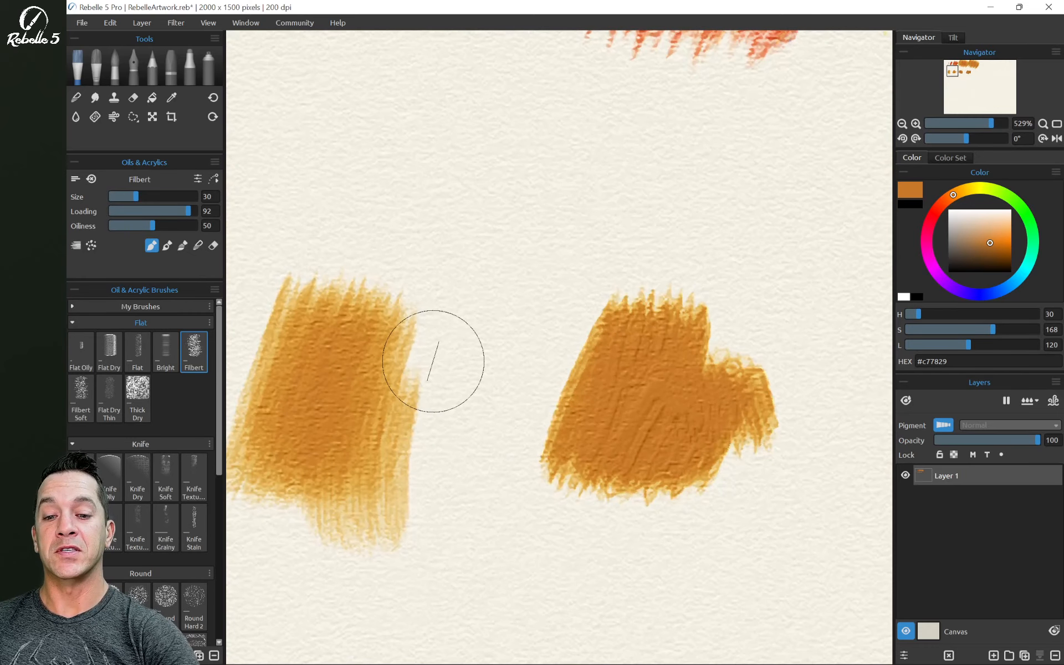
{"action": "scroll", "coordinate": [765, 227], "scroll_direction": "down", "scroll_amount": 5}
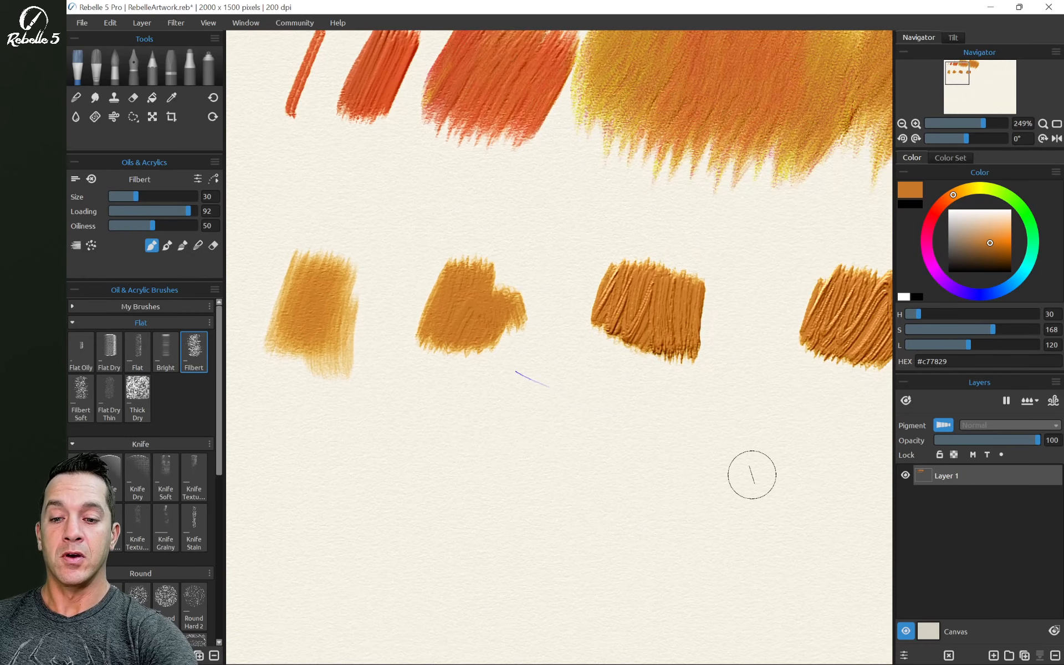
{"action": "scroll", "coordinate": [850, 211], "scroll_direction": "up", "scroll_amount": 1}
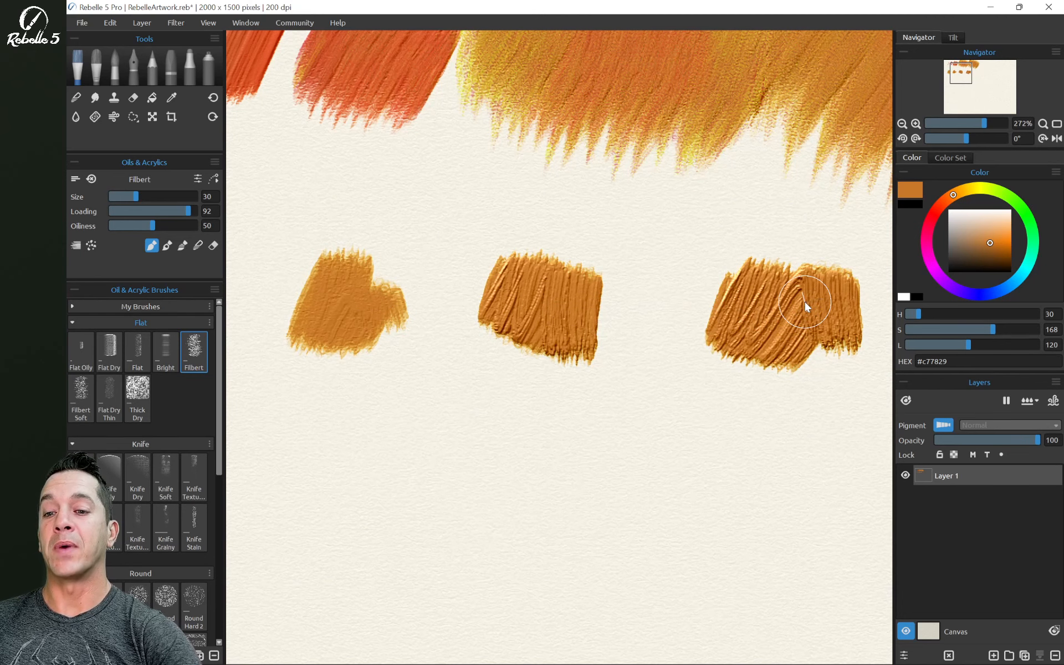
{"action": "scroll", "coordinate": [804, 300], "scroll_direction": "down", "scroll_amount": 2}
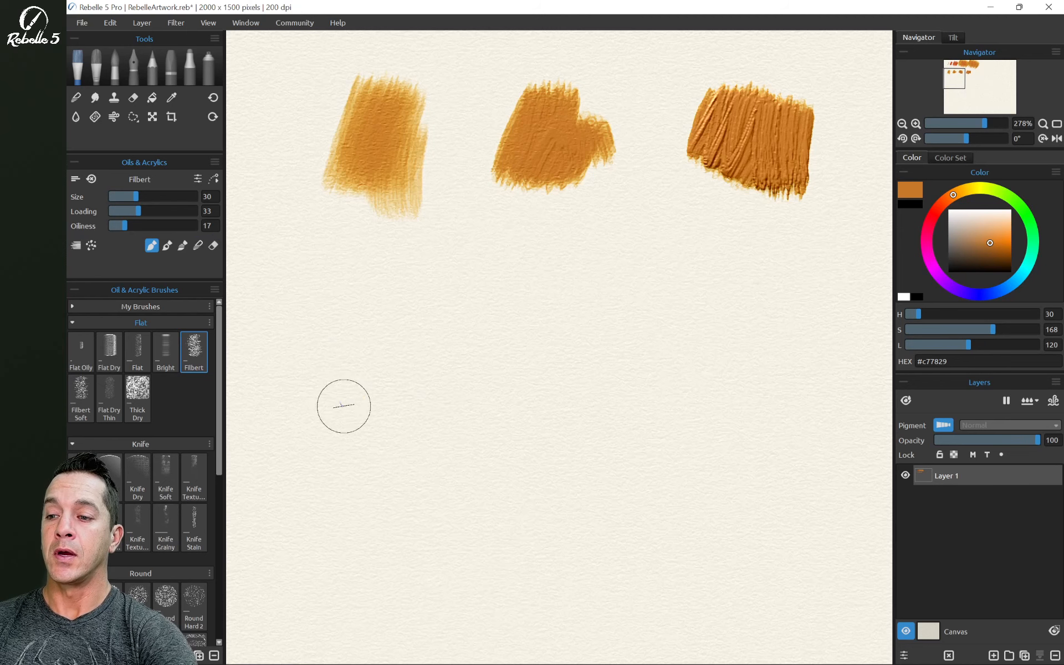
{"action": "left_click_drag", "start_coordinate": [344, 404], "coordinate": [376, 258]}
{"action": "left_click_drag", "start_coordinate": [143, 229], "coordinate": [148, 228]}
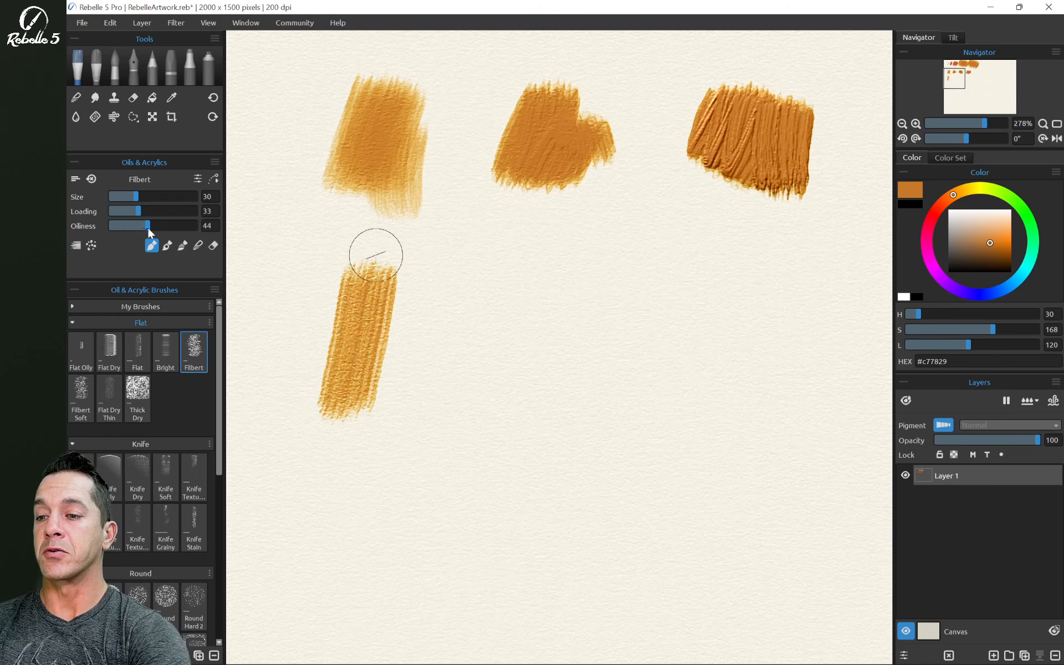
{"action": "left_click_drag", "start_coordinate": [483, 409], "coordinate": [521, 267]}
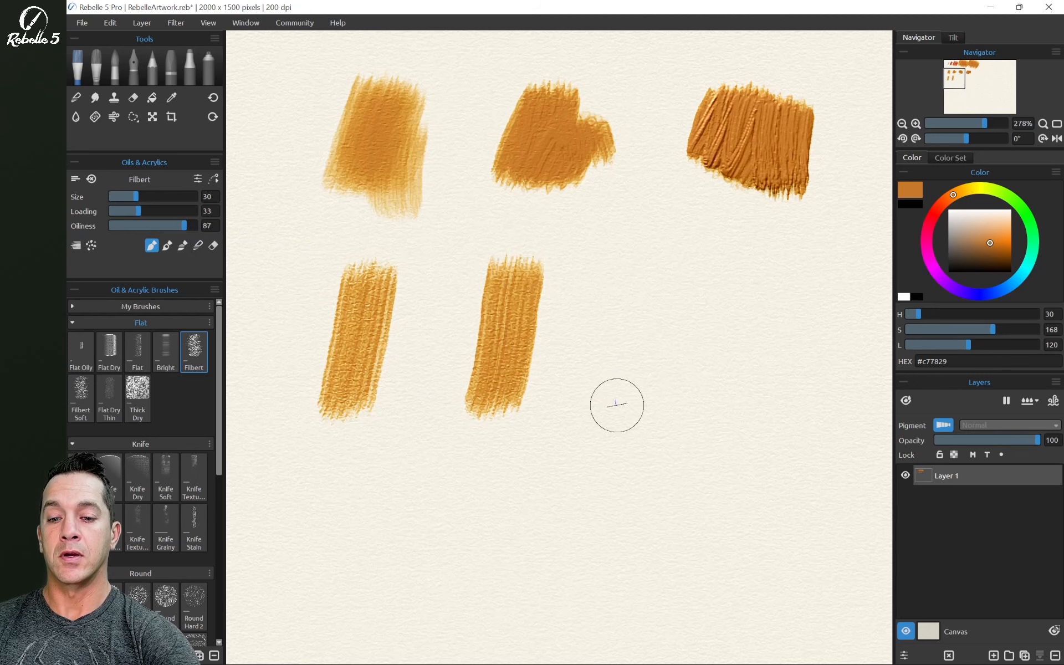
{"action": "left_click_drag", "start_coordinate": [610, 409], "coordinate": [654, 246]}
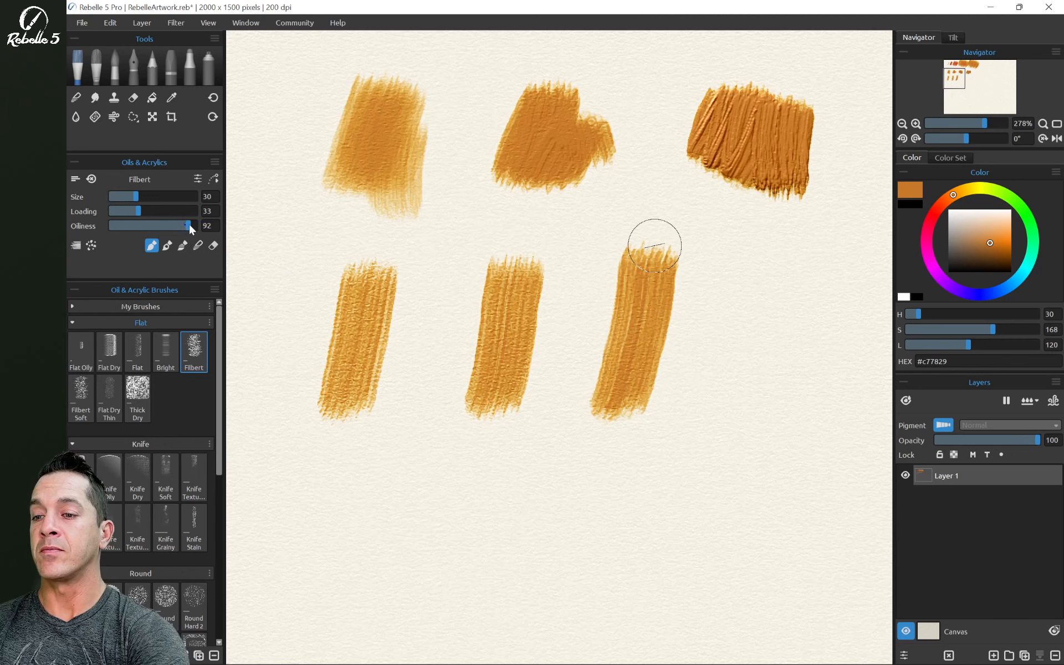
{"action": "mouse_move", "coordinate": [742, 424]}
{"action": "left_mouse_down"}
{"action": "mouse_move", "coordinate": [765, 269]}
{"action": "mouse_move", "coordinate": [782, 245]}
{"action": "left_mouse_up"}
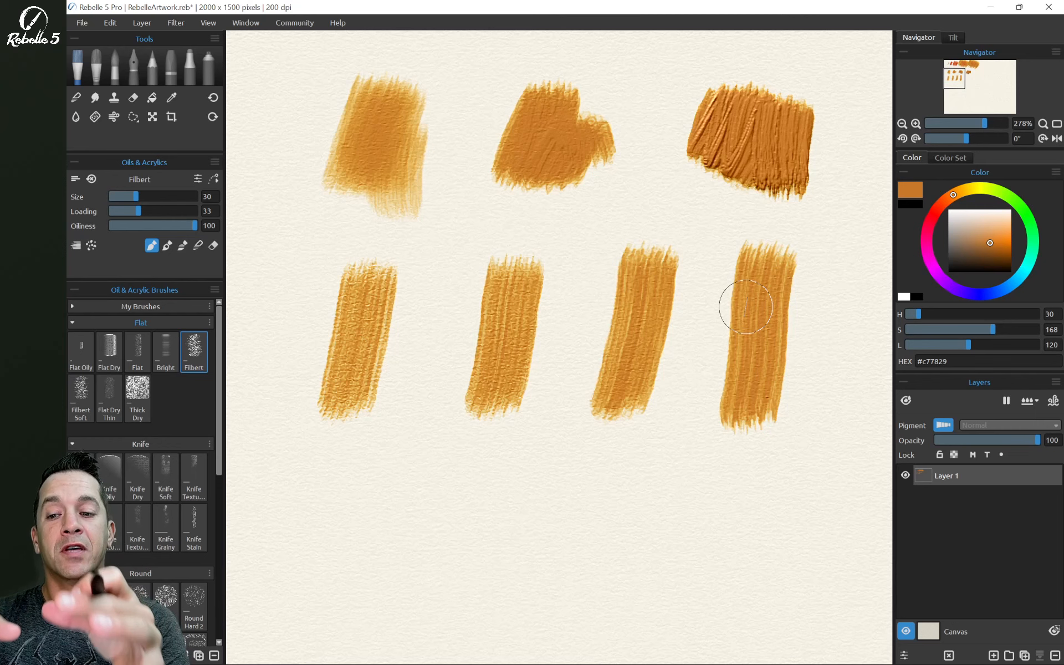
{"action": "scroll", "coordinate": [404, 421], "scroll_direction": "up", "scroll_amount": 5}
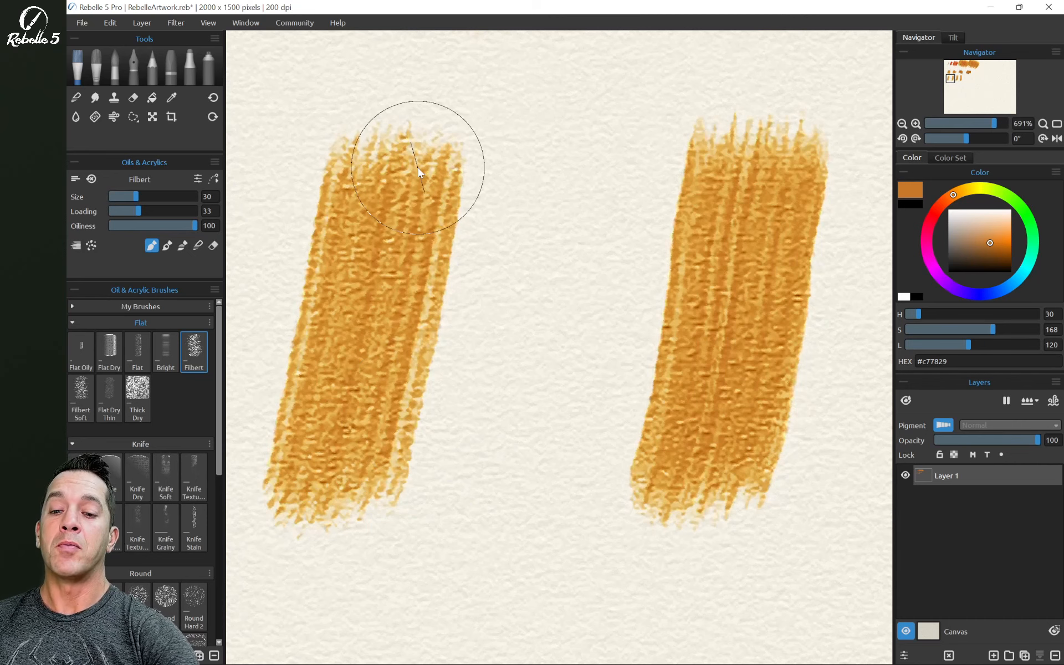
{"action": "scroll", "coordinate": [582, 460], "scroll_direction": "down", "scroll_amount": 3}
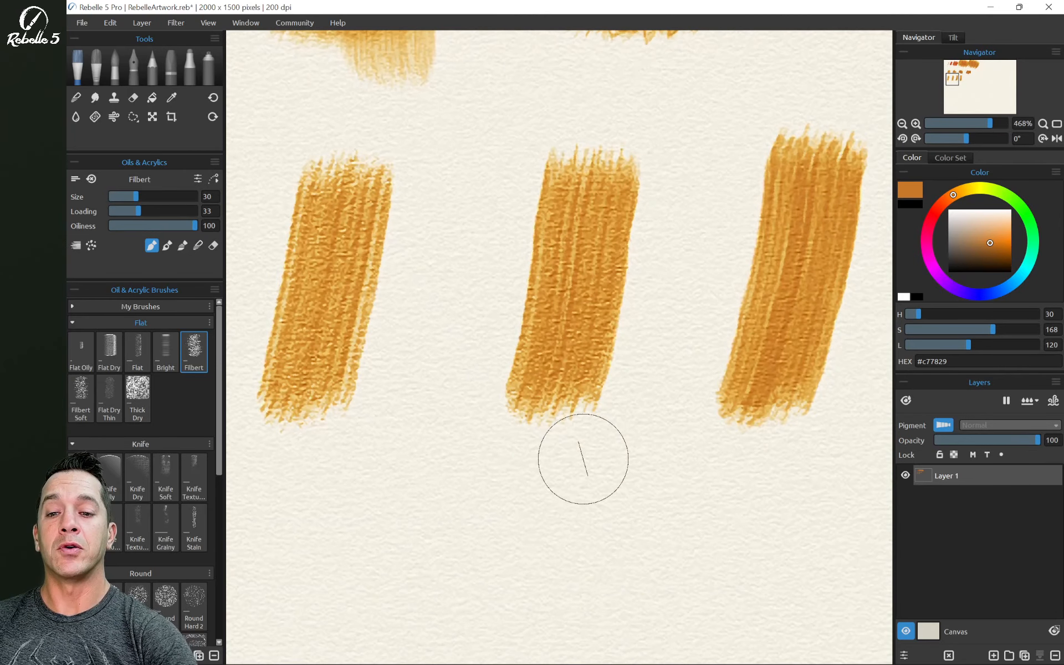
Clear all strokes from Layer 1 and change the paint colour to red #c73629.
{"action": "scroll", "coordinate": [738, 159], "scroll_direction": "right", "scroll_amount": 3}
{"action": "scroll", "coordinate": [724, 377], "scroll_direction": "right", "scroll_amount": 3}
{"action": "scroll", "coordinate": [730, 377], "scroll_direction": "up", "scroll_amount": 1}
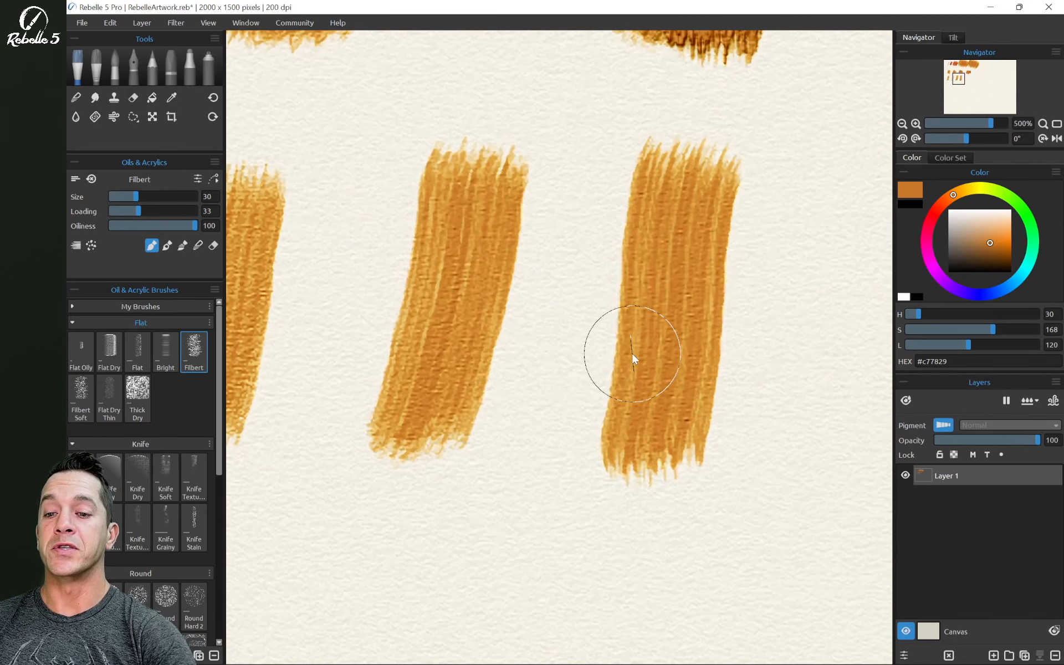
{"action": "scroll", "coordinate": [509, 175], "scroll_direction": "down", "scroll_amount": 1}
{"action": "scroll", "coordinate": [509, 175], "scroll_direction": "left", "scroll_amount": 3}
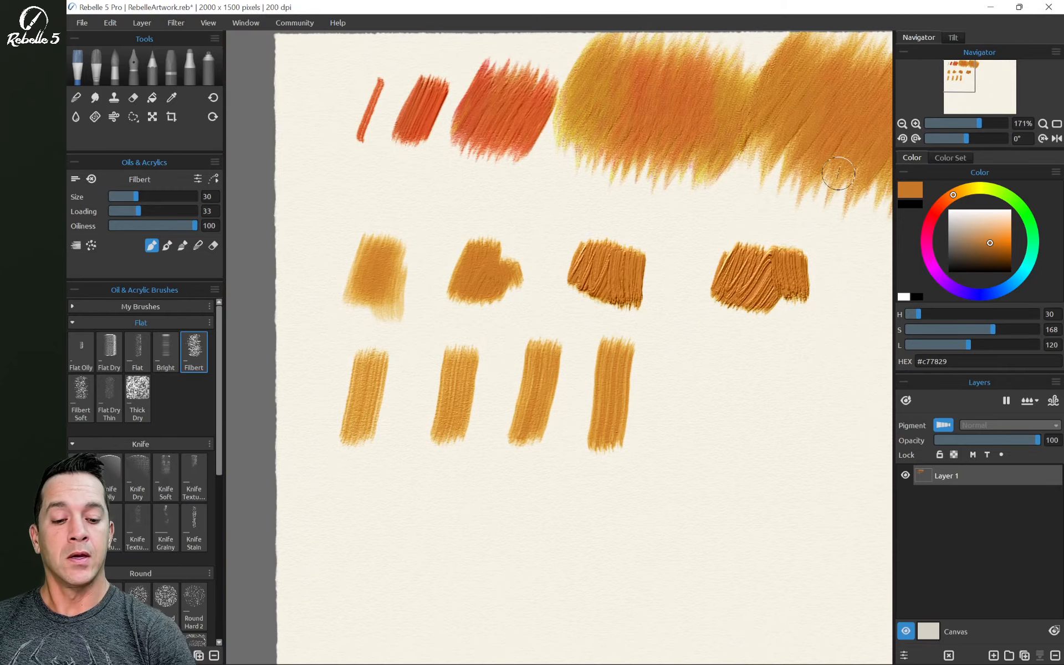
{"action": "key", "text": "Delete"}
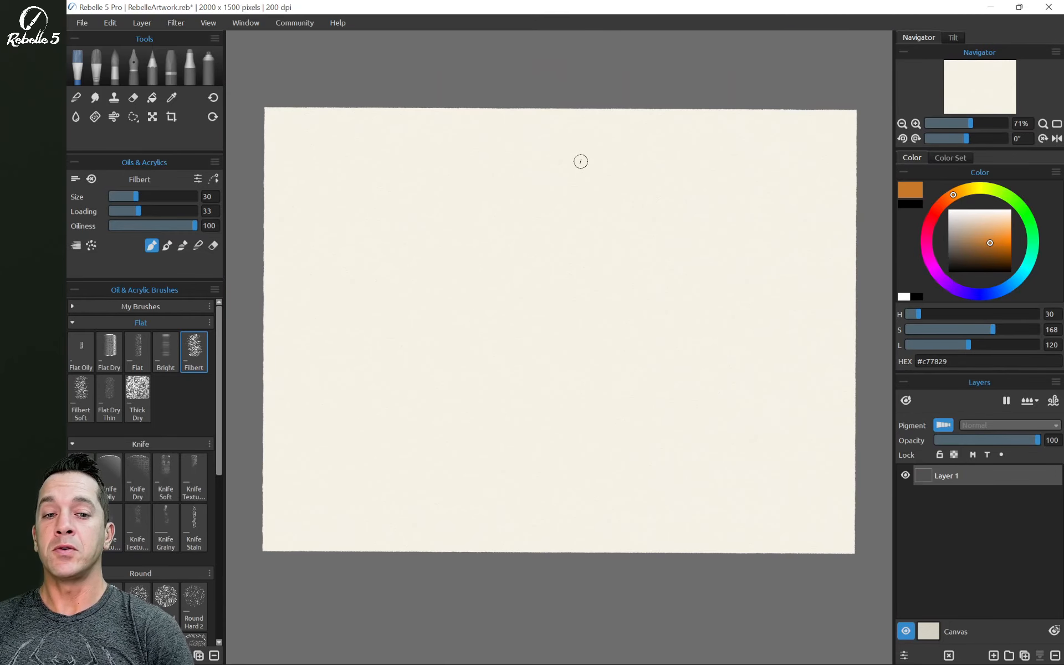
{"action": "left_click", "coordinate": [938, 213]}
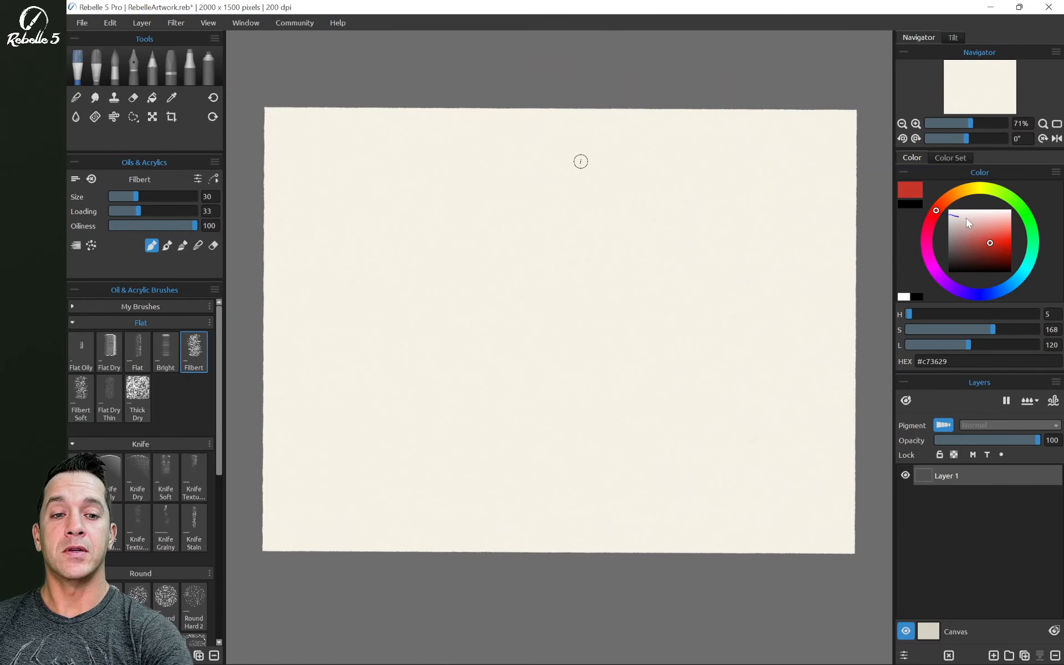
{"action": "scroll", "coordinate": [515, 122], "scroll_direction": "up", "scroll_amount": 3}
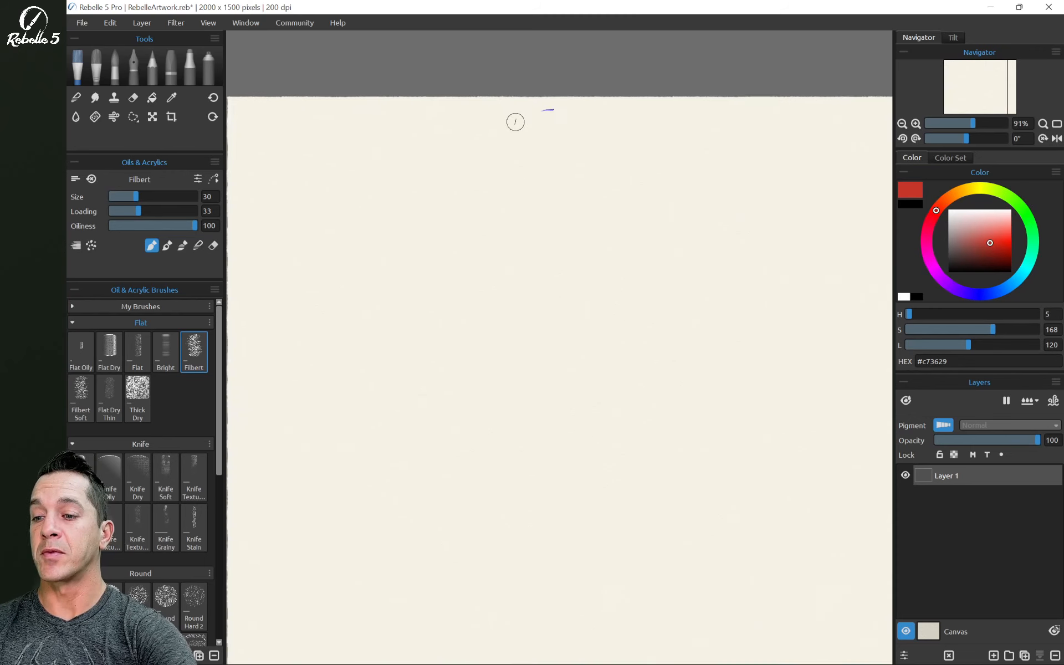
Undo the test stroke and start a row along the canvas's upper edge with one red stroke each of Flat Oily, Flat Dry, Flat and Bright.
{"action": "key", "text": "ctrl+z"}
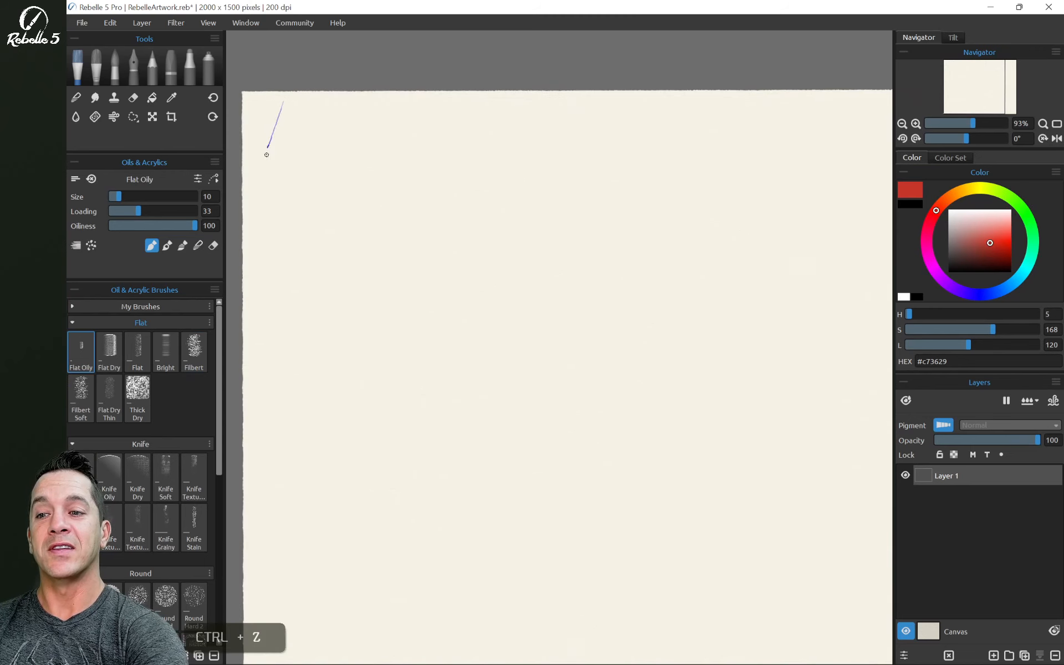
{"action": "left_click_drag", "start_coordinate": [267, 171], "coordinate": [306, 102]}
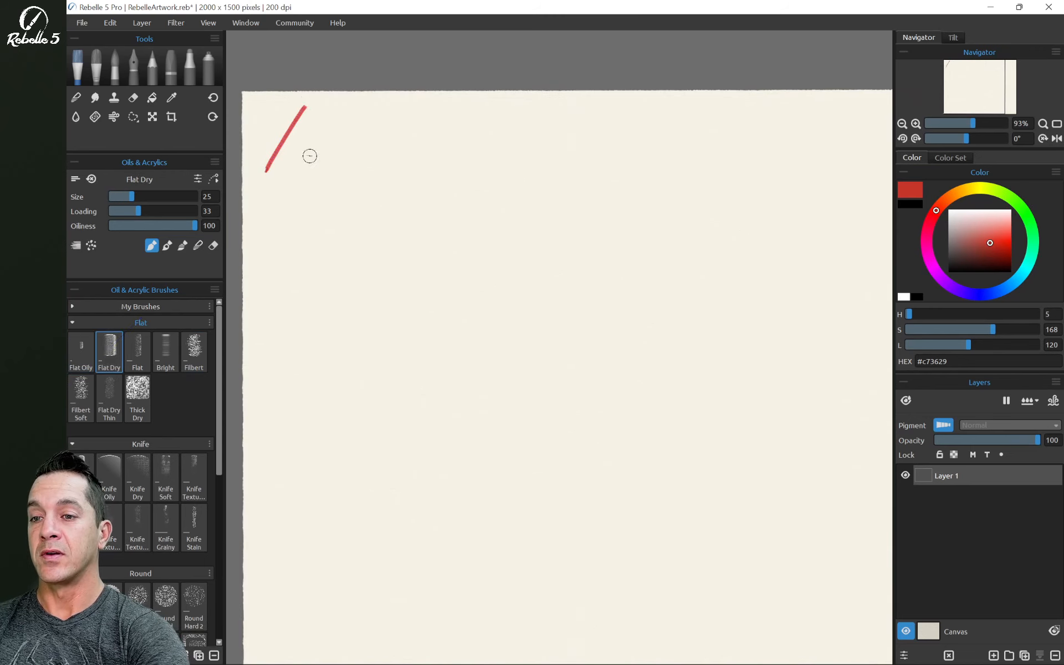
{"action": "left_click_drag", "start_coordinate": [332, 145], "coordinate": [357, 99]}
{"action": "left_click", "coordinate": [139, 349]}
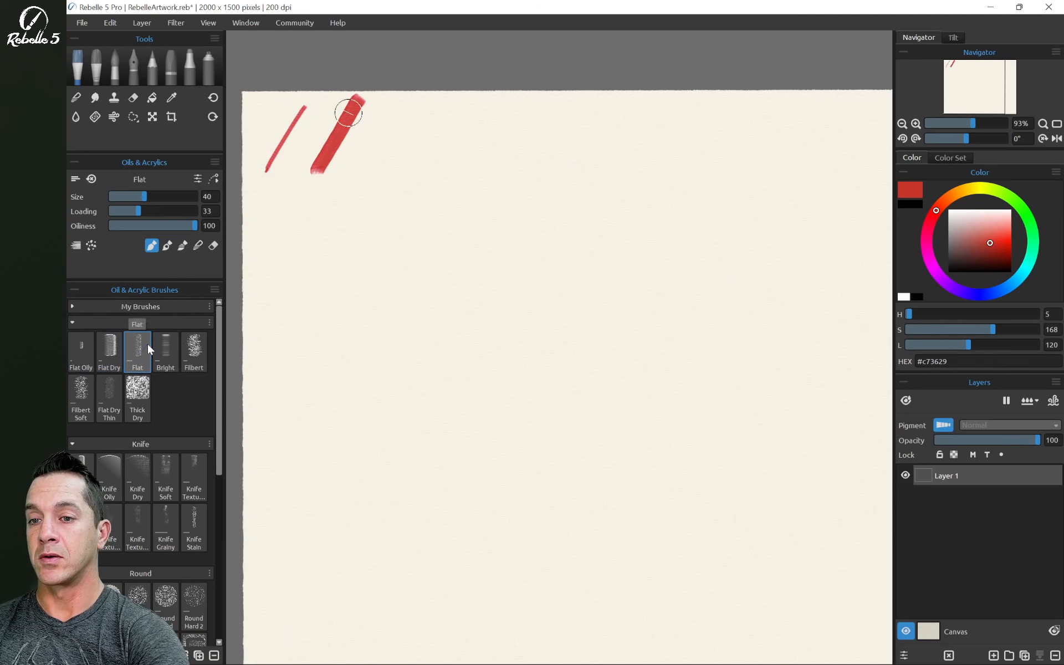
{"action": "left_click_drag", "start_coordinate": [370, 175], "coordinate": [414, 98]}
{"action": "left_click", "coordinate": [166, 351]}
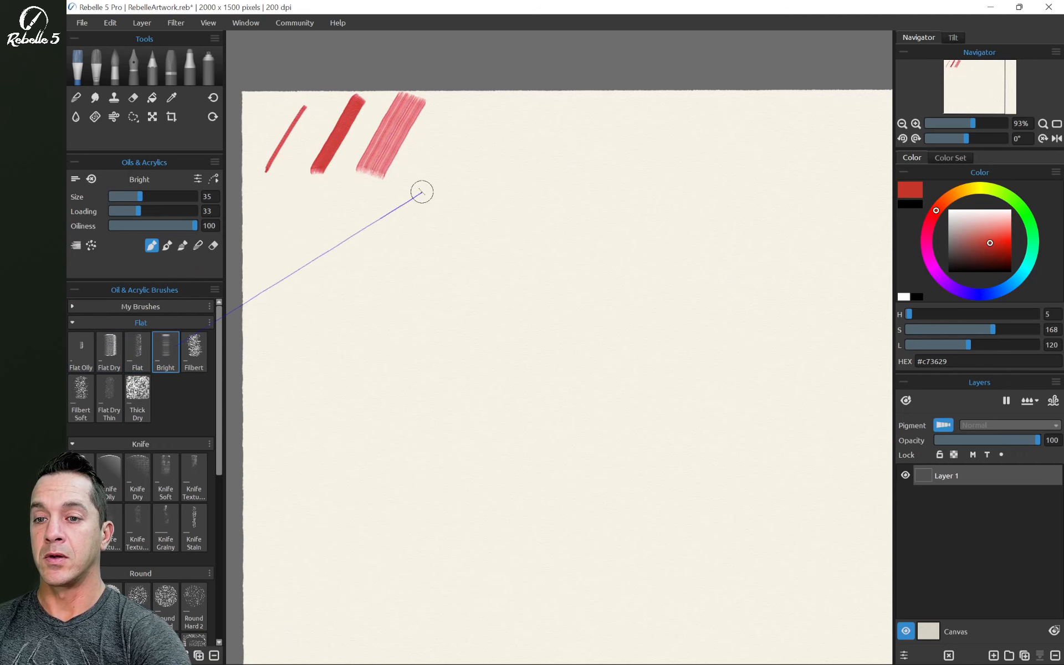
{"action": "left_click_drag", "start_coordinate": [421, 191], "coordinate": [473, 99]}
Continue the upper row with one red stroke each of Filbert, Filbert Soft, Flat Dry Thin and Thick Dry.
{"action": "left_click", "coordinate": [80, 396]}
{"action": "left_click_drag", "start_coordinate": [479, 184], "coordinate": [521, 95]}
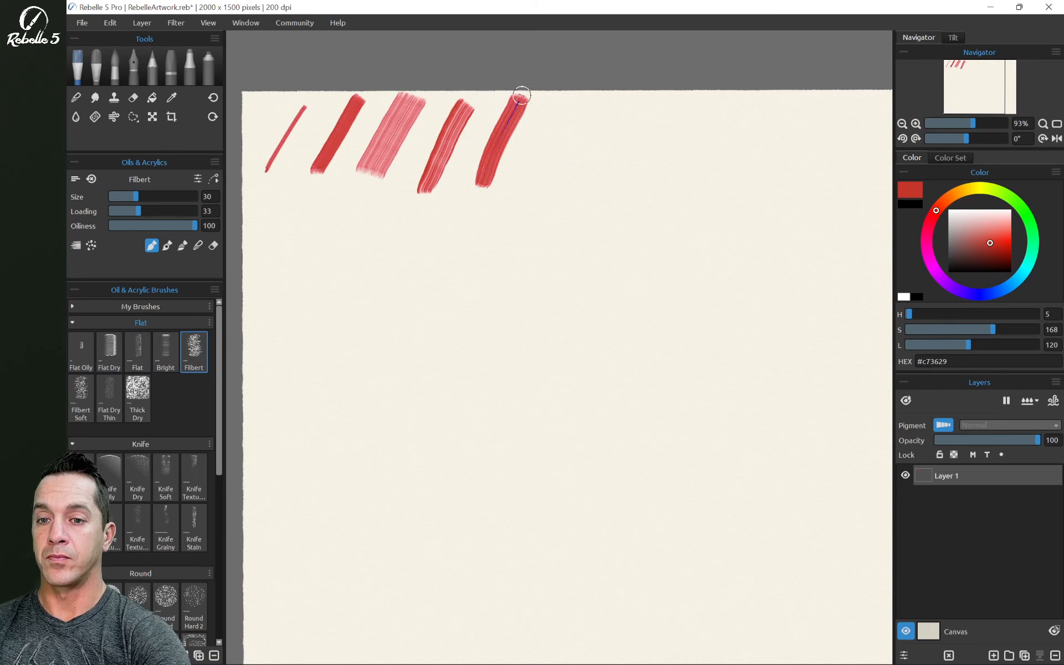
{"action": "mouse_move", "coordinate": [542, 190]}
{"action": "left_mouse_down"}
{"action": "mouse_move", "coordinate": [586, 85]}
{"action": "mouse_move", "coordinate": [582, 99]}
{"action": "left_mouse_up"}
{"action": "left_click", "coordinate": [112, 407]}
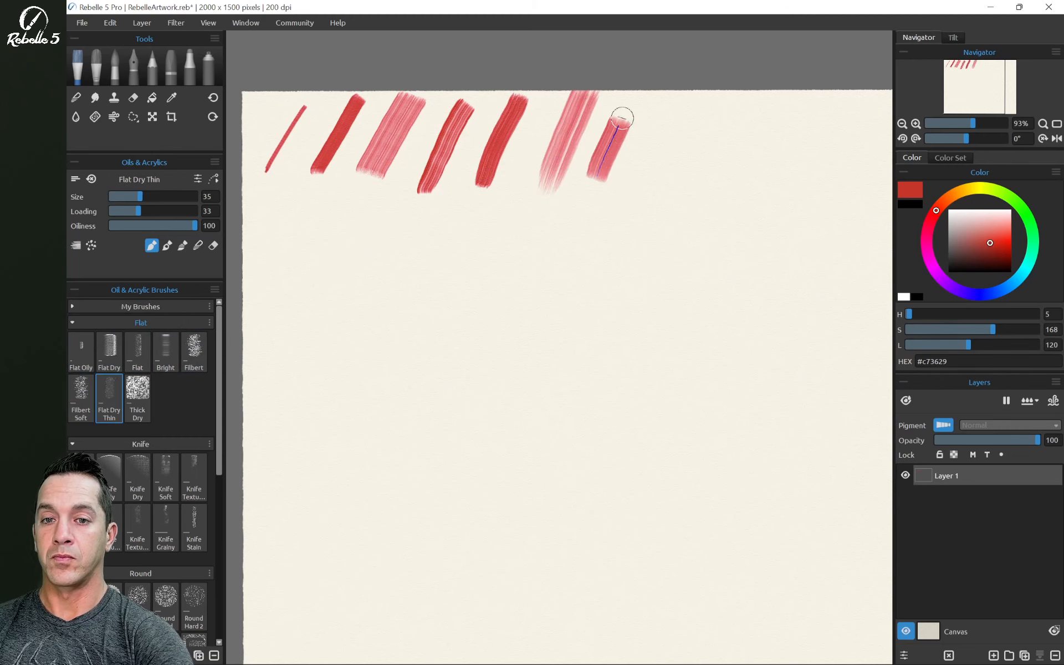
{"action": "left_click_drag", "start_coordinate": [590, 179], "coordinate": [635, 95]}
{"action": "left_click", "coordinate": [137, 400]}
{"action": "left_click_drag", "start_coordinate": [659, 180], "coordinate": [696, 91]}
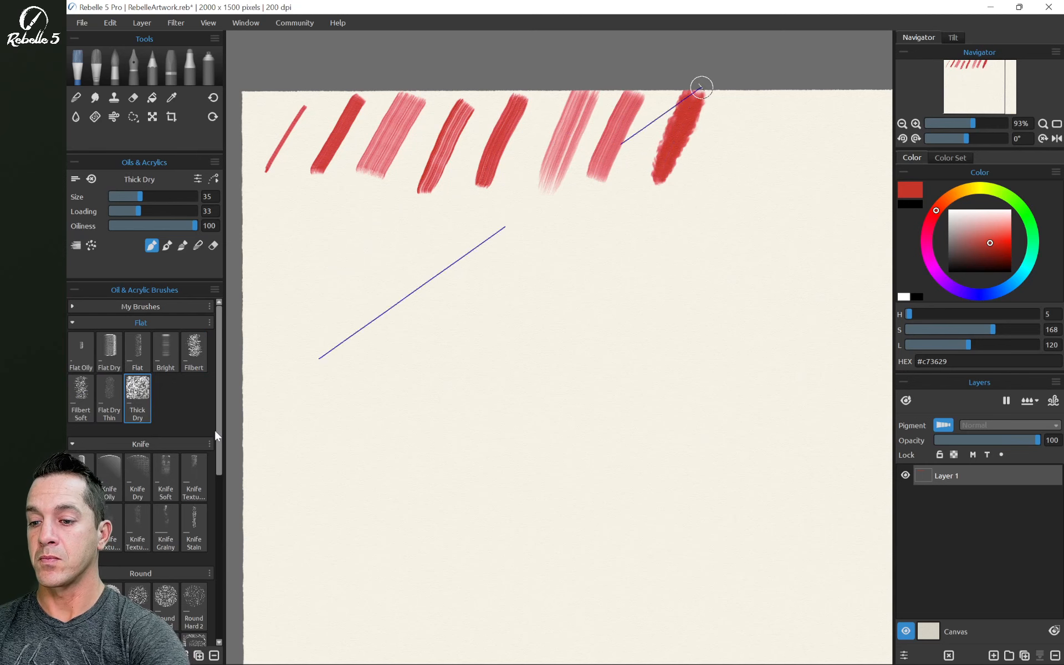
Start a second row below with one red stroke each of Knife Smooth, Knife Oily and Knife Dry.
{"action": "scroll", "coordinate": [200, 464], "scroll_direction": "down", "scroll_amount": 3}
{"action": "left_click", "coordinate": [81, 367]}
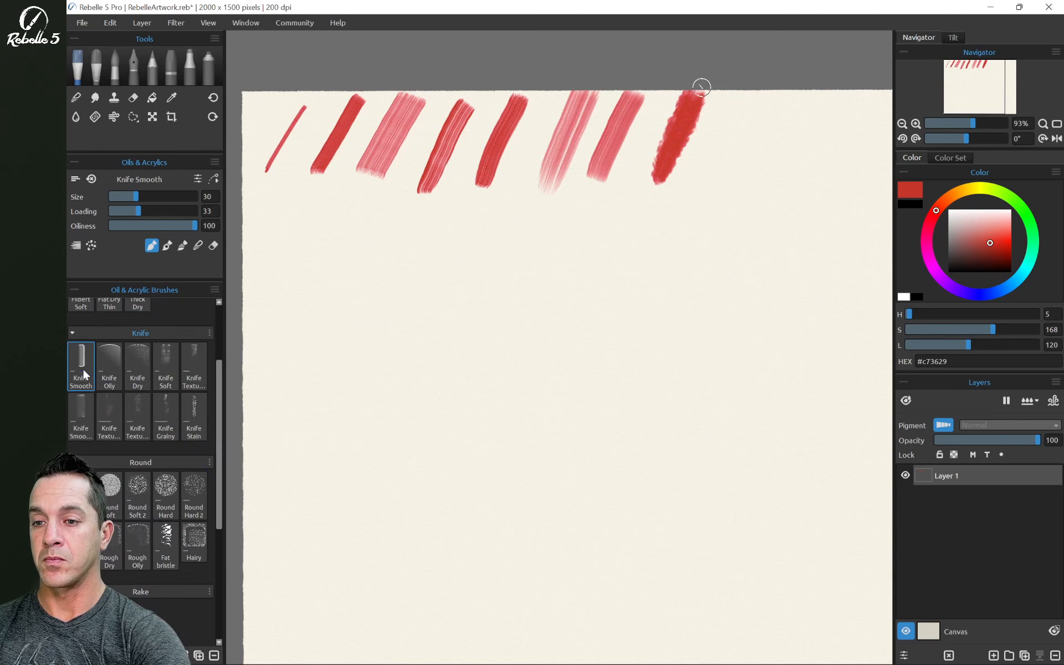
{"action": "left_click_drag", "start_coordinate": [260, 292], "coordinate": [305, 204]}
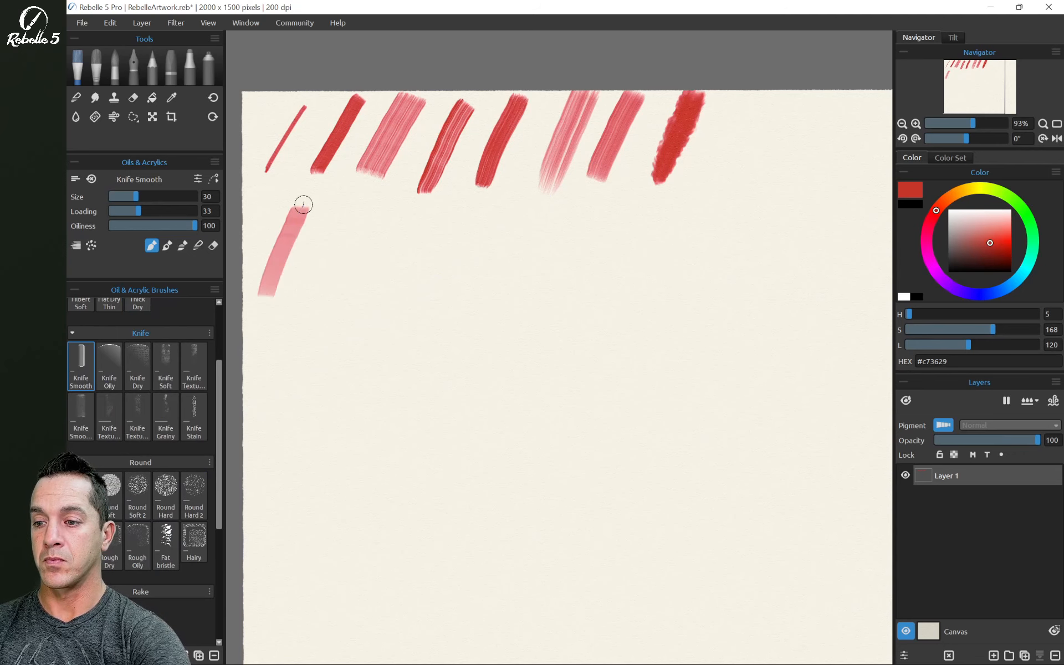
{"action": "left_click", "coordinate": [109, 366]}
{"action": "left_click_drag", "start_coordinate": [330, 309], "coordinate": [371, 206]}
{"action": "left_click", "coordinate": [141, 366]}
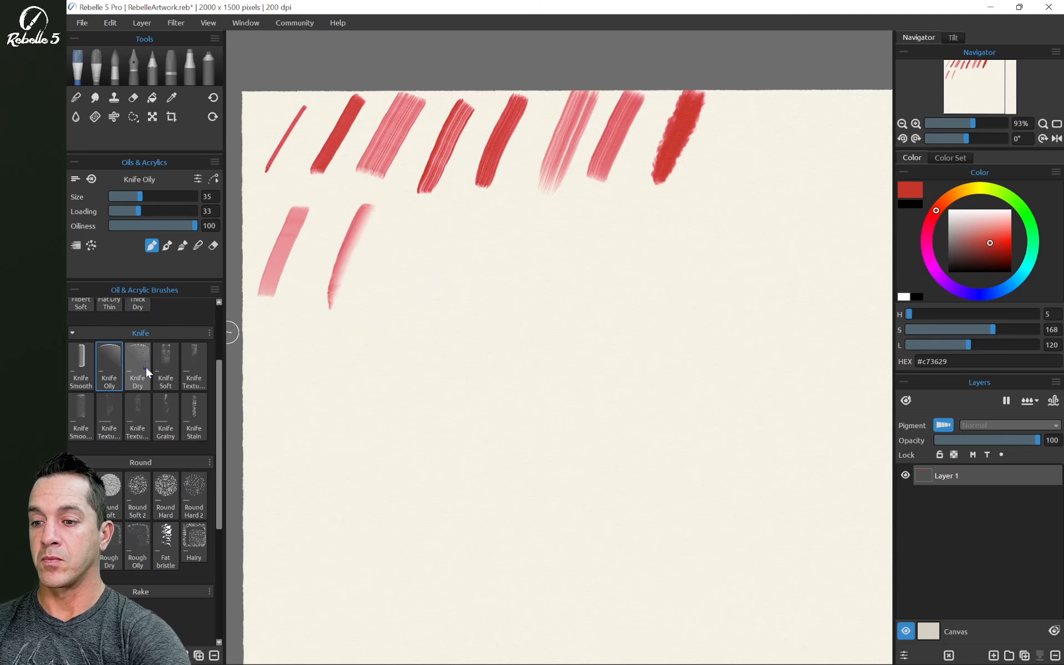
{"action": "left_click_drag", "start_coordinate": [387, 306], "coordinate": [432, 209]}
Continue the second row with red strokes of Knife Soft, Knife Textured, Knife Smooth 2 and Knife Textured 2.
{"action": "left_click", "coordinate": [166, 365]}
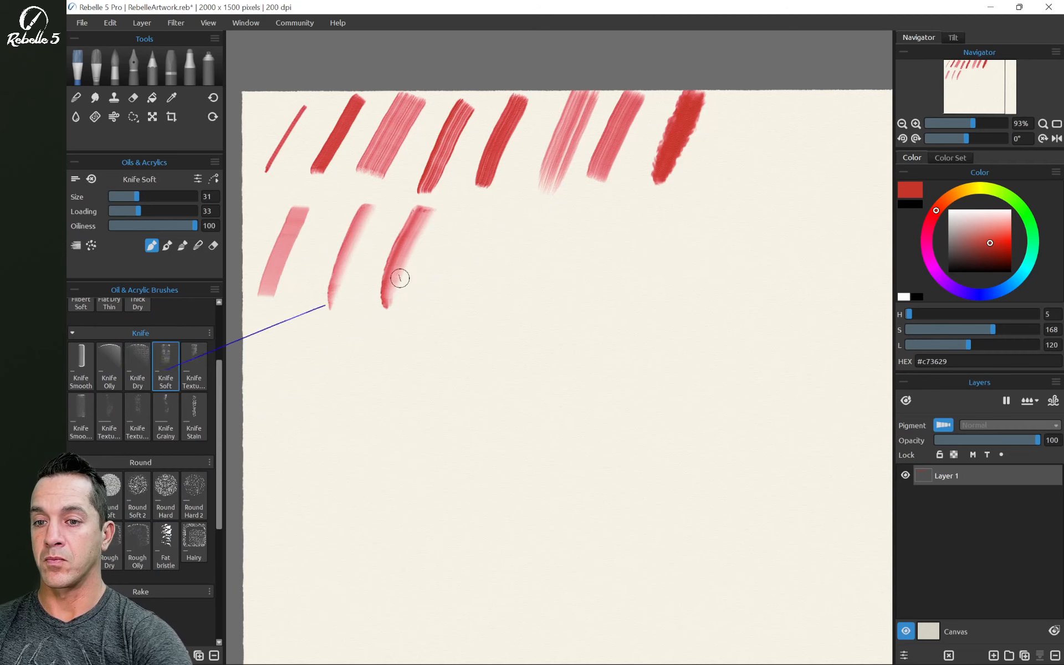
{"action": "left_click_drag", "start_coordinate": [441, 294], "coordinate": [480, 211]}
{"action": "left_click", "coordinate": [194, 366]}
{"action": "left_click_drag", "start_coordinate": [494, 289], "coordinate": [522, 205]}
{"action": "left_click", "coordinate": [109, 415]}
{"action": "left_click_drag", "start_coordinate": [534, 302], "coordinate": [574, 218]}
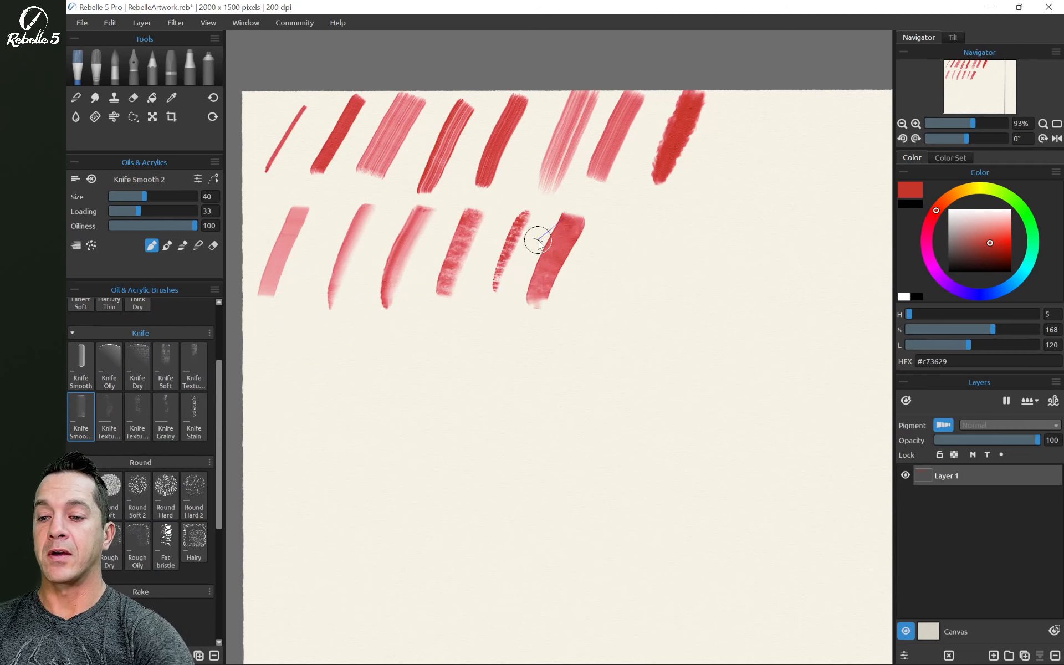
{"action": "left_click_drag", "start_coordinate": [598, 298], "coordinate": [628, 216]}
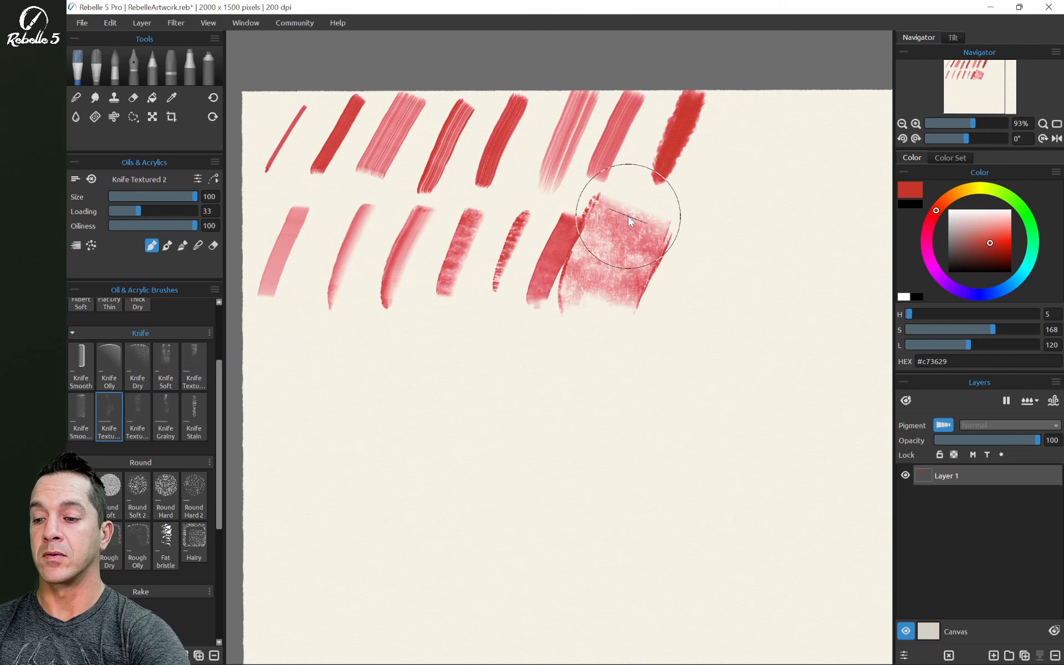
Finish the second row with red strokes of Knife Textured 3, Knife Grainy and Knife Stain.
{"action": "left_click", "coordinate": [137, 416]}
{"action": "left_click_drag", "start_coordinate": [694, 302], "coordinate": [732, 212]}
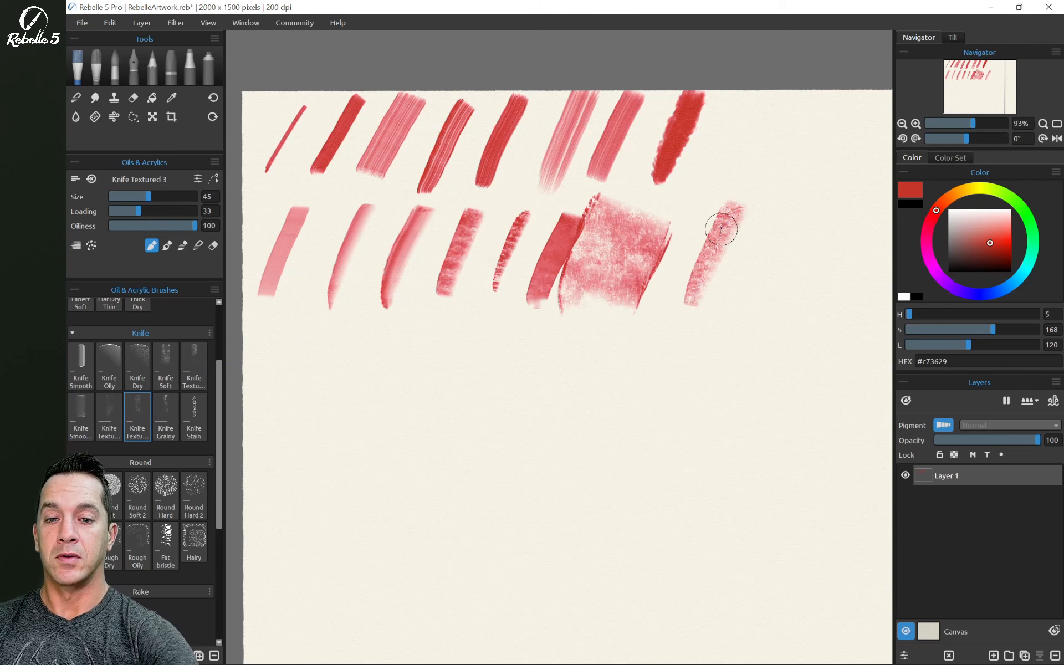
{"action": "left_click", "coordinate": [160, 411]}
{"action": "mouse_move", "coordinate": [776, 266]}
{"action": "left_mouse_down"}
{"action": "mouse_move", "coordinate": [803, 241]}
{"action": "mouse_move", "coordinate": [803, 214]}
{"action": "left_mouse_up"}
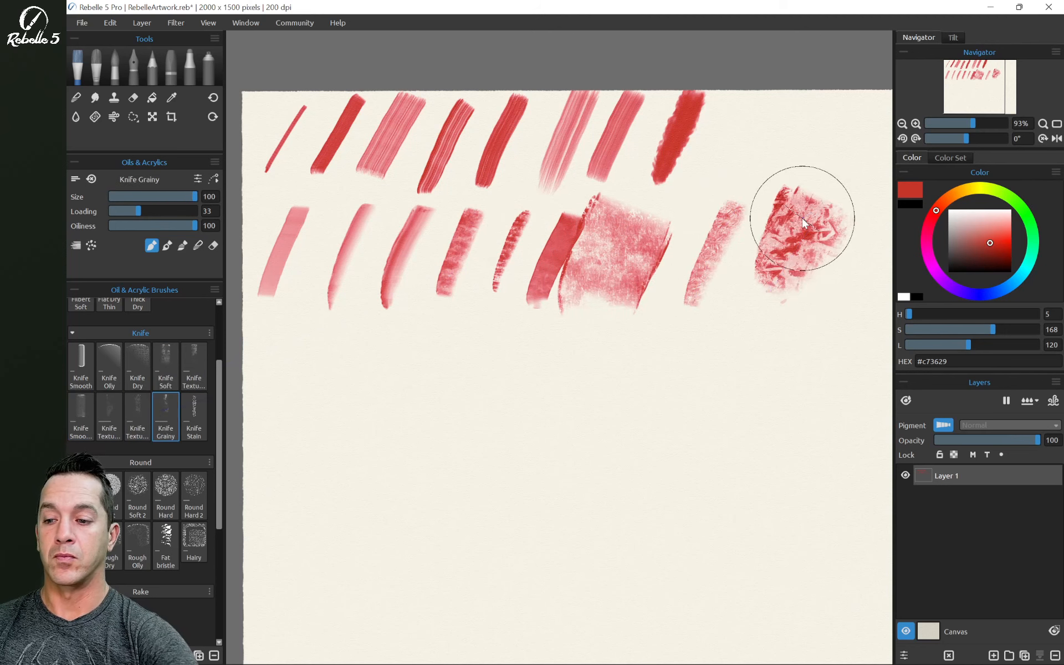
{"action": "left_click", "coordinate": [205, 413]}
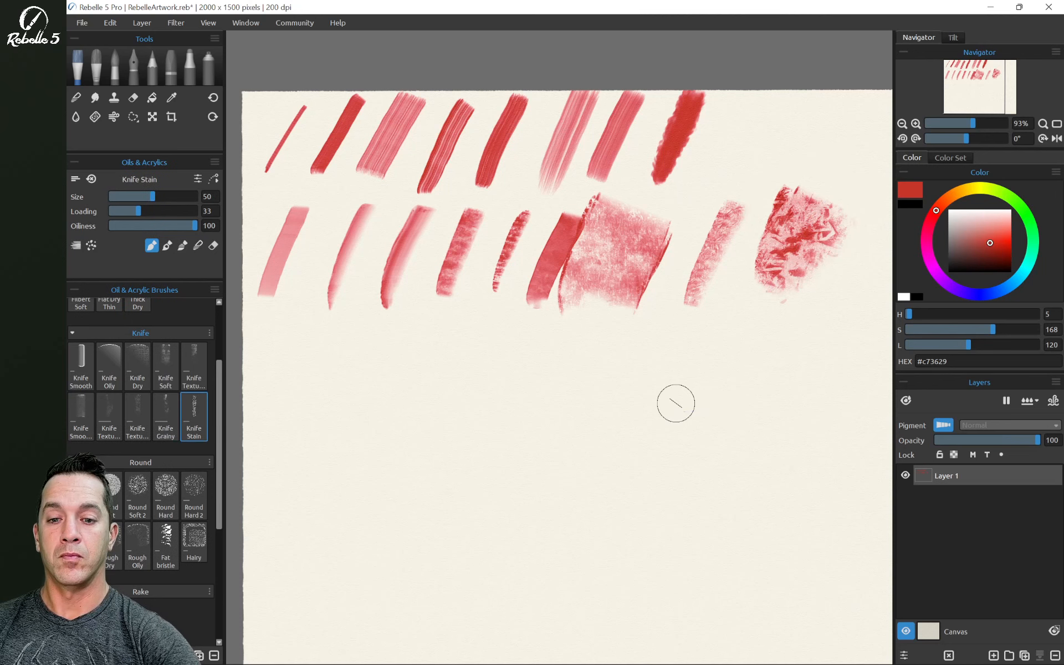
{"action": "left_click_drag", "start_coordinate": [676, 410], "coordinate": [480, 420]}
{"action": "left_click_drag", "start_coordinate": [672, 295], "coordinate": [726, 187]}
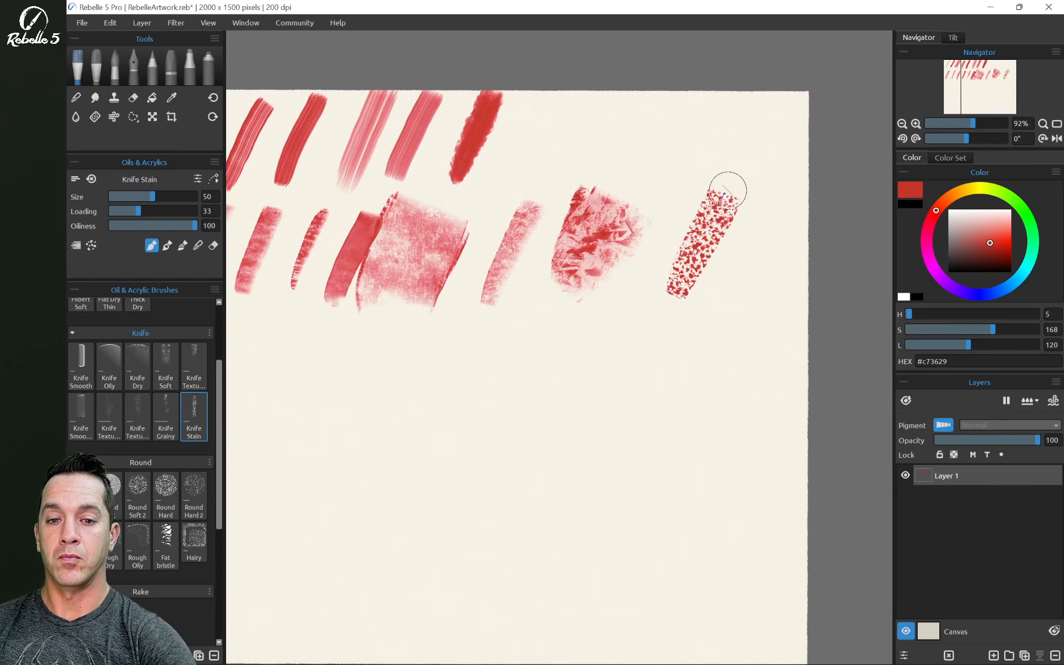
Start a third row with a thin red stroke of the Liner brush at size 15 below the Knife Smooth stroke.
{"action": "key", "text": "b"}
{"action": "scroll", "coordinate": [444, 432], "scroll_direction": "left", "scroll_amount": 5}
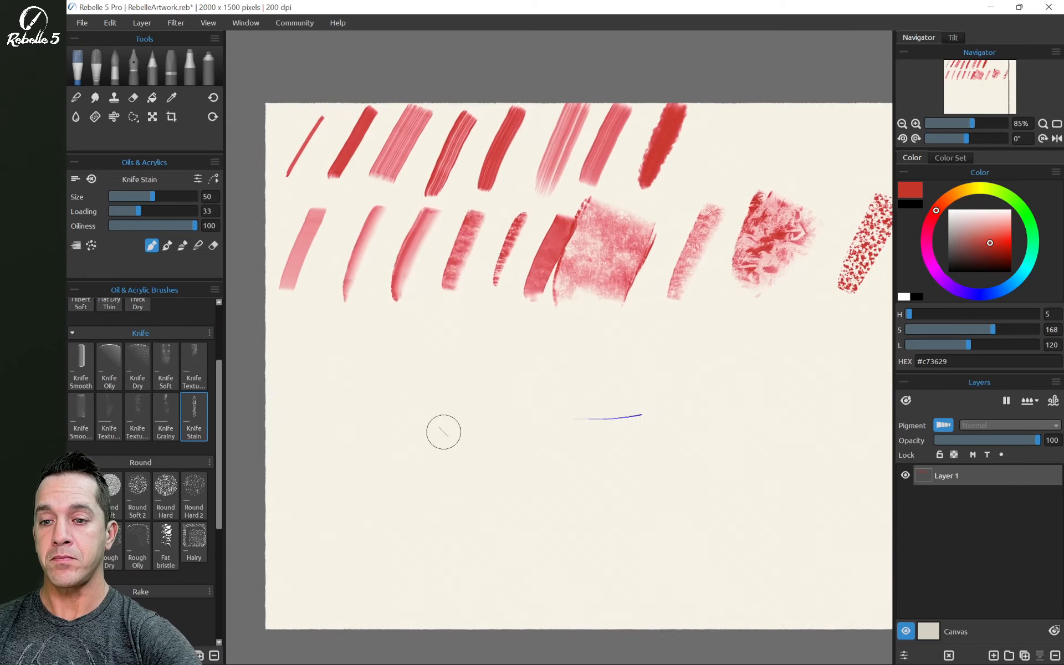
{"action": "scroll", "coordinate": [444, 433], "scroll_direction": "up", "scroll_amount": 2}
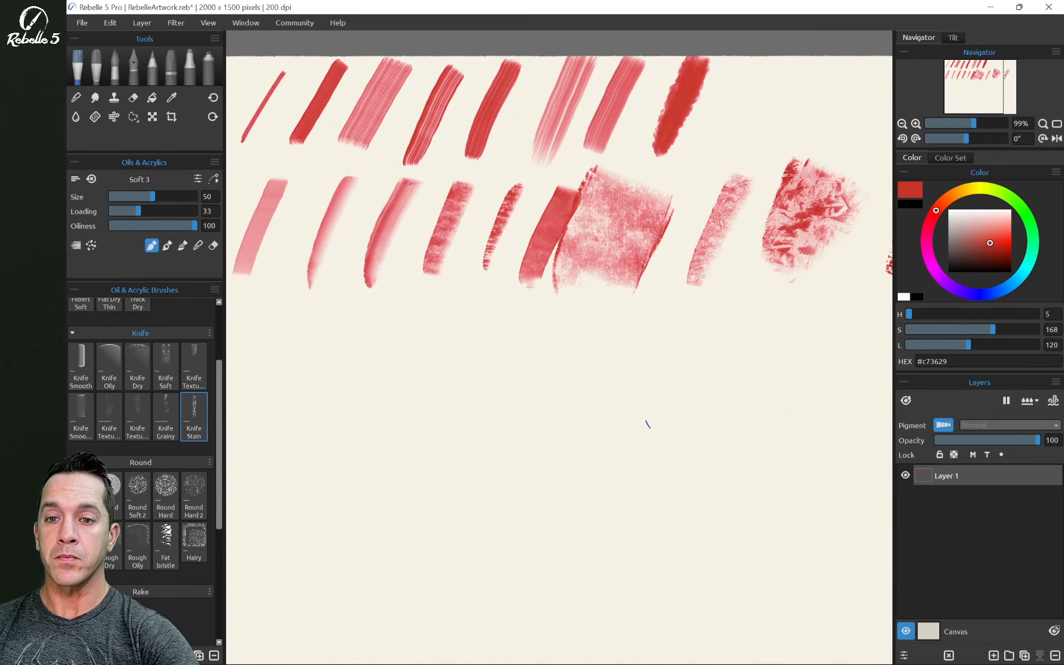
{"action": "scroll", "coordinate": [618, 364], "scroll_direction": "up", "scroll_amount": 6}
{"action": "key", "text": "n"}
{"action": "key", "text": "b"}
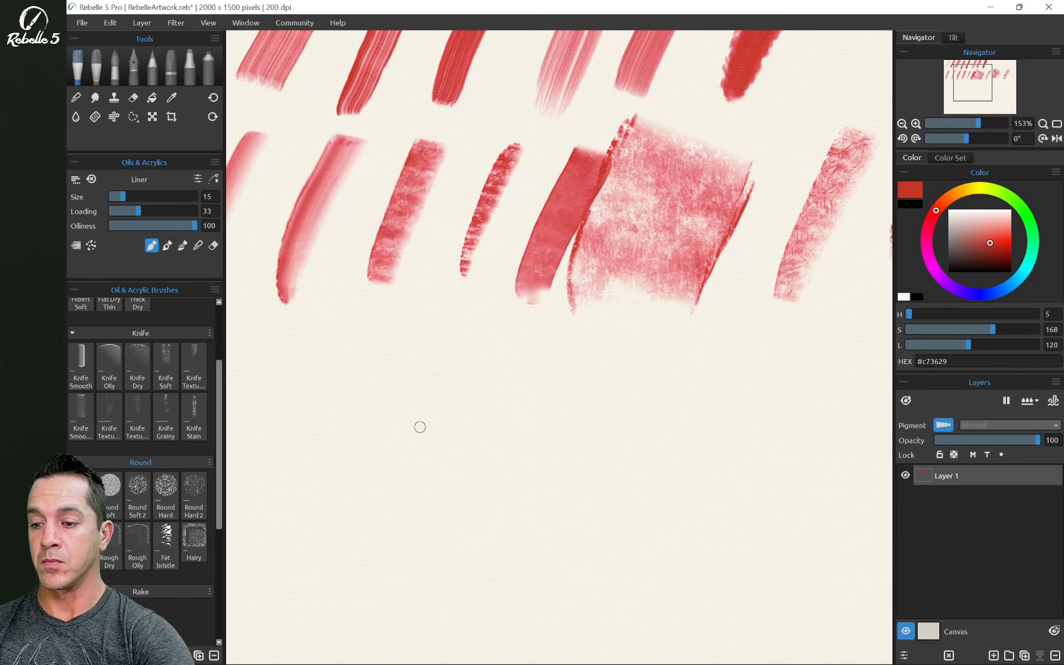
{"action": "mouse_move", "coordinate": [388, 503]}
{"action": "left_mouse_down"}
{"action": "mouse_move", "coordinate": [409, 354]}
{"action": "mouse_move", "coordinate": [518, 315]}
{"action": "mouse_move", "coordinate": [604, 302]}
{"action": "left_mouse_up"}
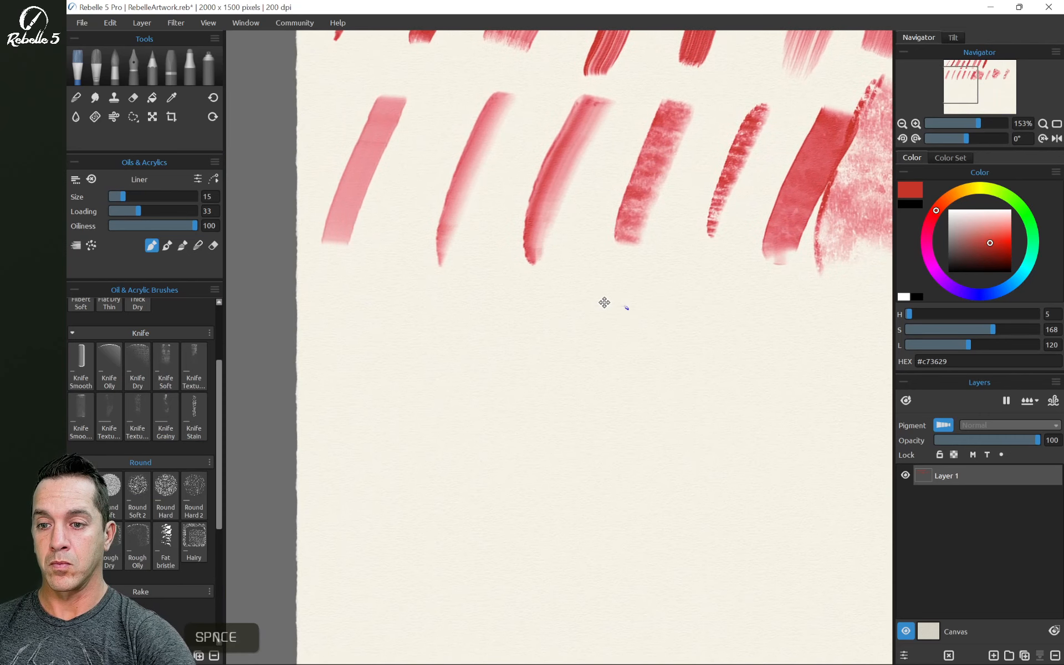
{"action": "left_click_drag", "start_coordinate": [334, 457], "coordinate": [372, 301]}
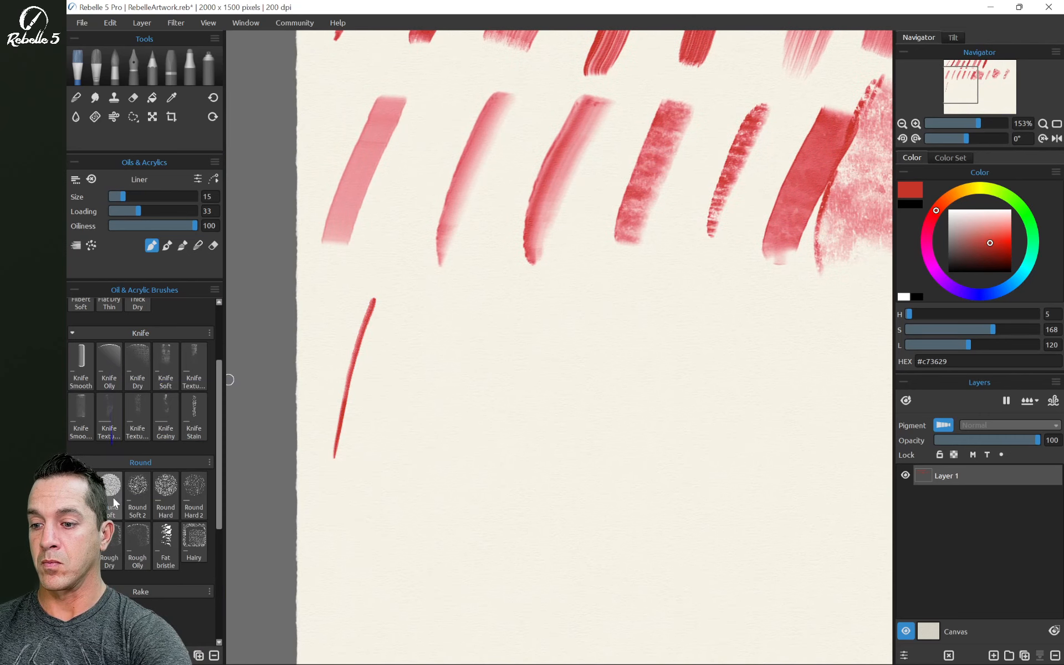
Continue the third row with one red stroke each of Round Soft, Round Soft 2, Round Hard and Round Hard 2.
{"action": "left_click", "coordinate": [138, 490]}
{"action": "left_click_drag", "start_coordinate": [401, 440], "coordinate": [459, 298]}
{"action": "left_click_drag", "start_coordinate": [468, 455], "coordinate": [536, 309]}
{"action": "left_click", "coordinate": [165, 490]}
{"action": "left_click_drag", "start_coordinate": [572, 448], "coordinate": [638, 307]}
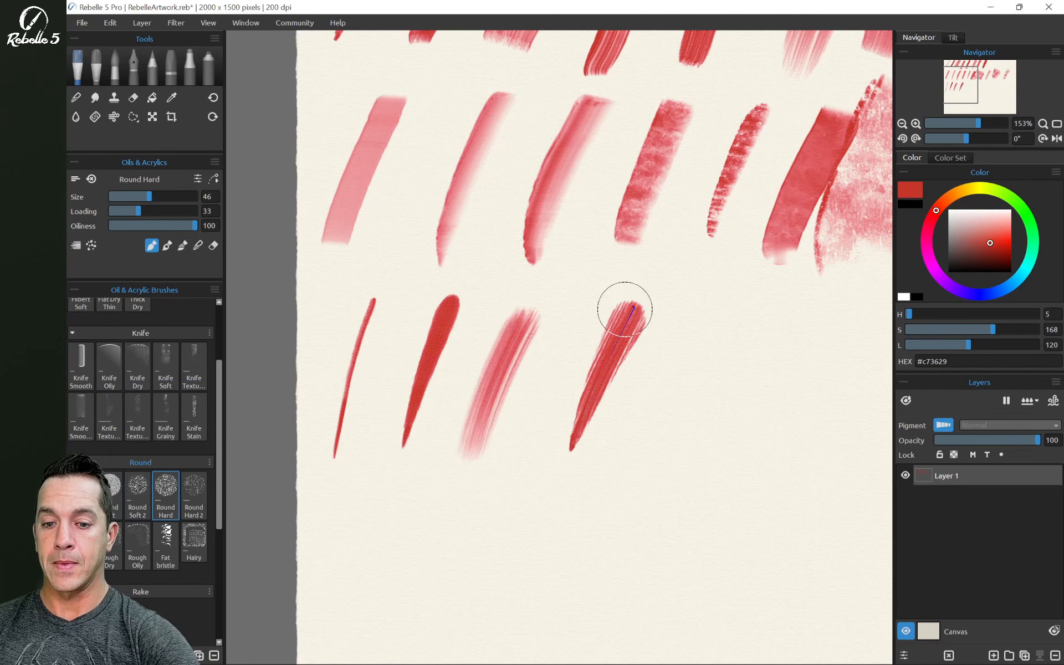
{"action": "left_click", "coordinate": [199, 492]}
{"action": "left_click_drag", "start_coordinate": [698, 443], "coordinate": [733, 285]}
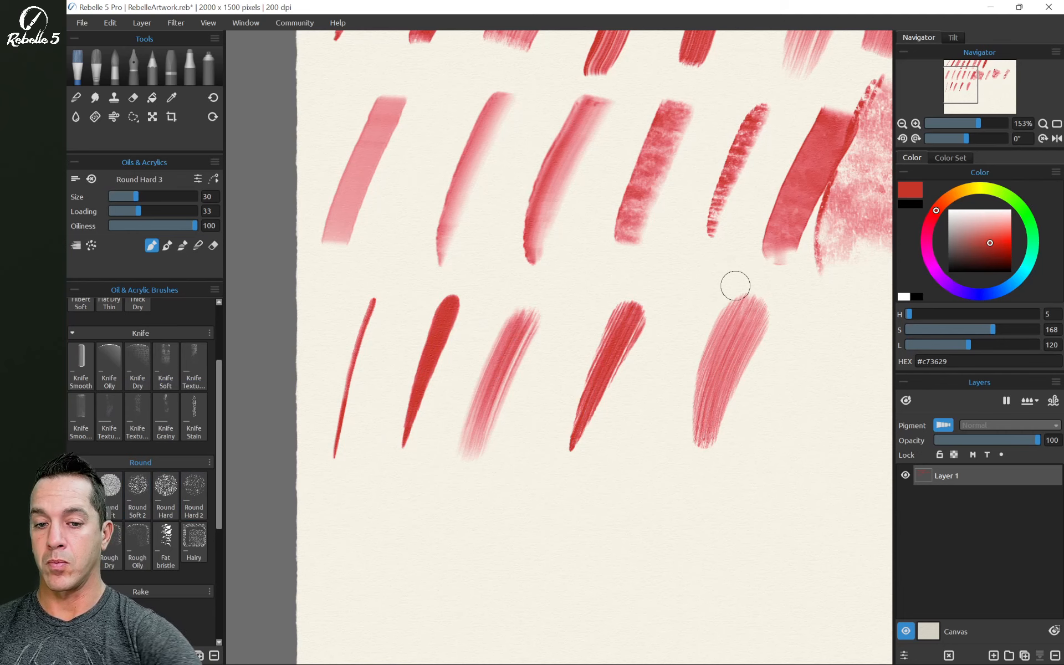
Extend the third row with one red stroke each of Round Hard 3, Rough Dry, Rough Oily and Fat bristle.
{"action": "key", "text": "space"}
{"action": "mouse_move", "coordinate": [755, 425]}
{"action": "left_mouse_down"}
{"action": "mouse_move", "coordinate": [387, 441]}
{"action": "mouse_move", "coordinate": [448, 396]}
{"action": "mouse_move", "coordinate": [469, 313]}
{"action": "left_mouse_up"}
{"action": "left_click", "coordinate": [111, 546]}
{"action": "left_click_drag", "start_coordinate": [518, 457], "coordinate": [570, 317]}
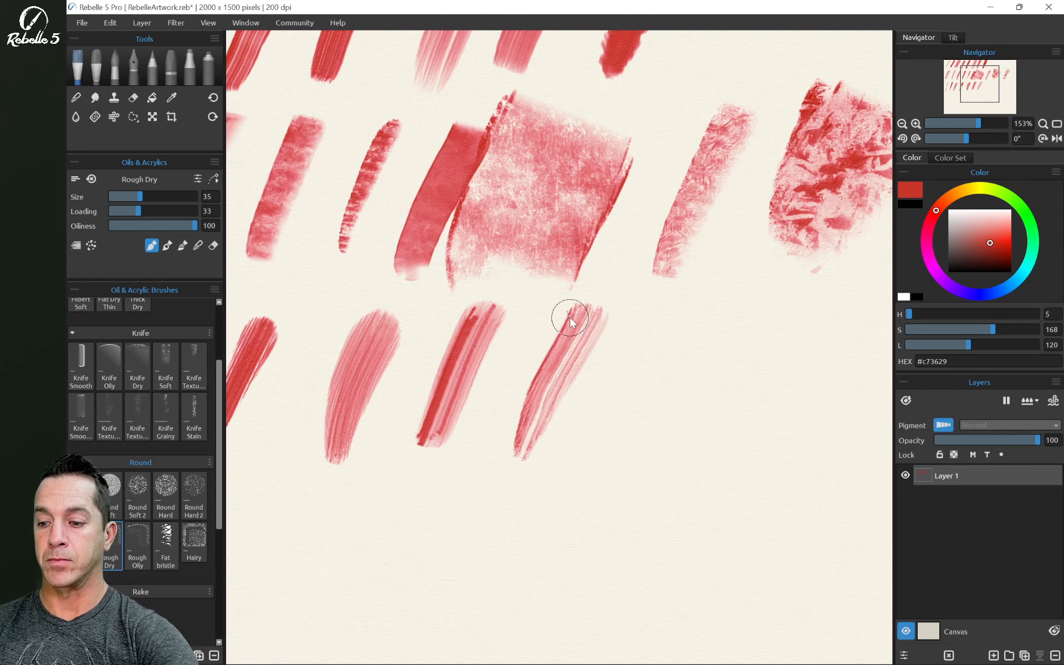
{"action": "left_click", "coordinate": [137, 546]}
{"action": "left_click_drag", "start_coordinate": [616, 474], "coordinate": [701, 304]}
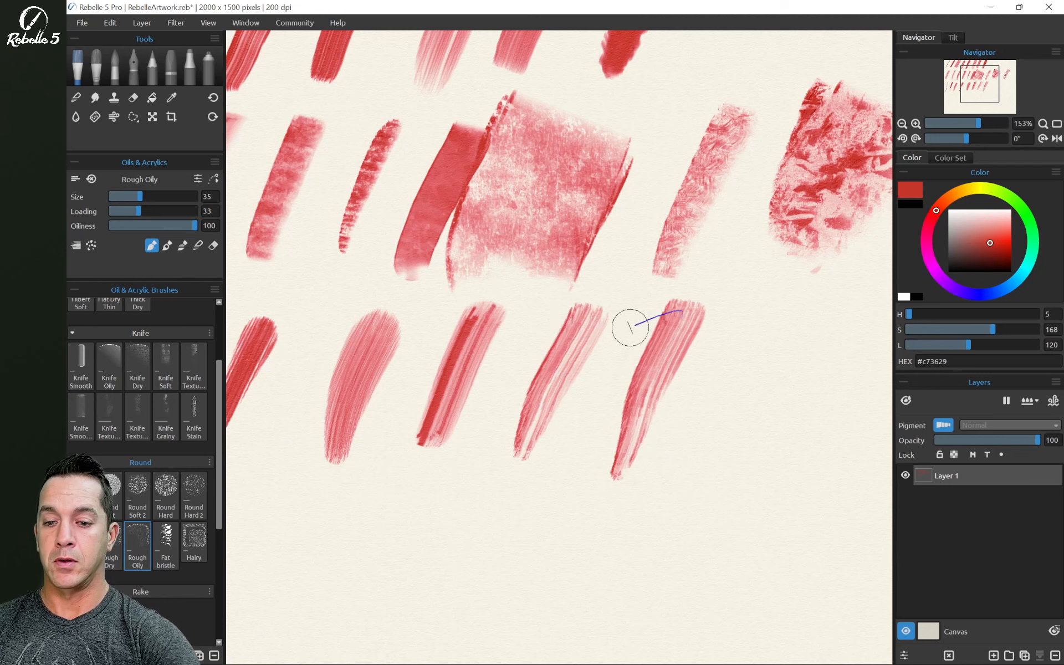
{"action": "left_click", "coordinate": [167, 554]}
{"action": "mouse_move", "coordinate": [706, 509]}
{"action": "left_mouse_down"}
{"action": "mouse_move", "coordinate": [767, 346]}
{"action": "mouse_move", "coordinate": [799, 312]}
{"action": "left_mouse_up"}
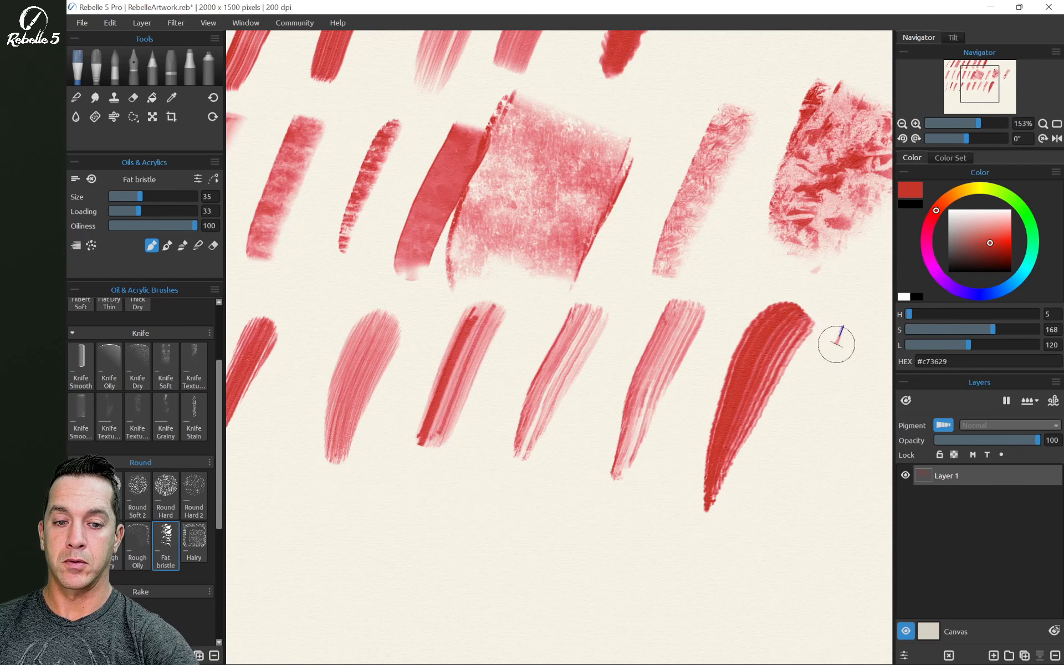
{"action": "mouse_move", "coordinate": [837, 345]}
{"action": "left_mouse_down"}
{"action": "mouse_move", "coordinate": [787, 487]}
{"action": "mouse_move", "coordinate": [853, 377]}
{"action": "mouse_move", "coordinate": [589, 603]}
{"action": "left_mouse_up"}
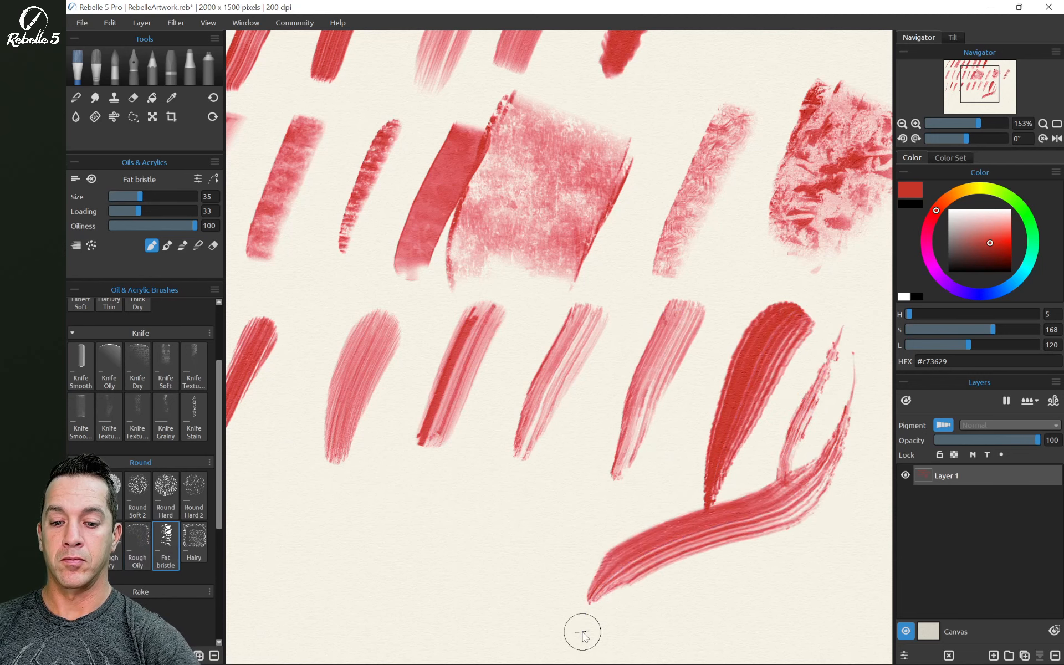
{"action": "key", "text": "ctrl+z"}
{"action": "key", "text": "ctrl+z"}
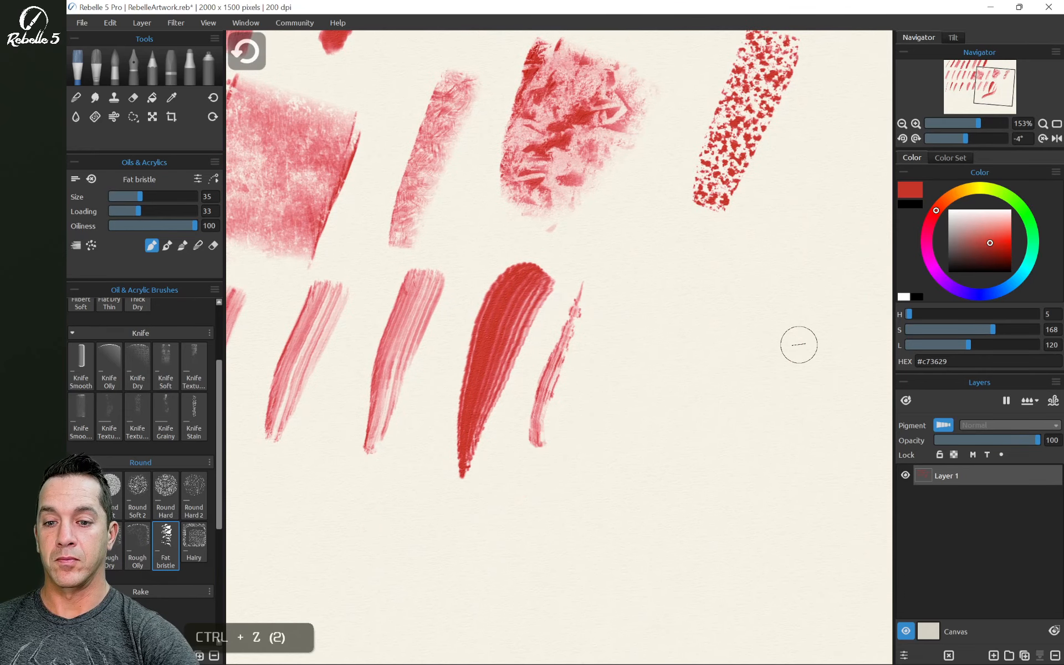
End the third row with one long red stroke of the Hairy brush at size 35, after the Fat bristle stroke.
{"action": "left_click", "coordinate": [196, 544]}
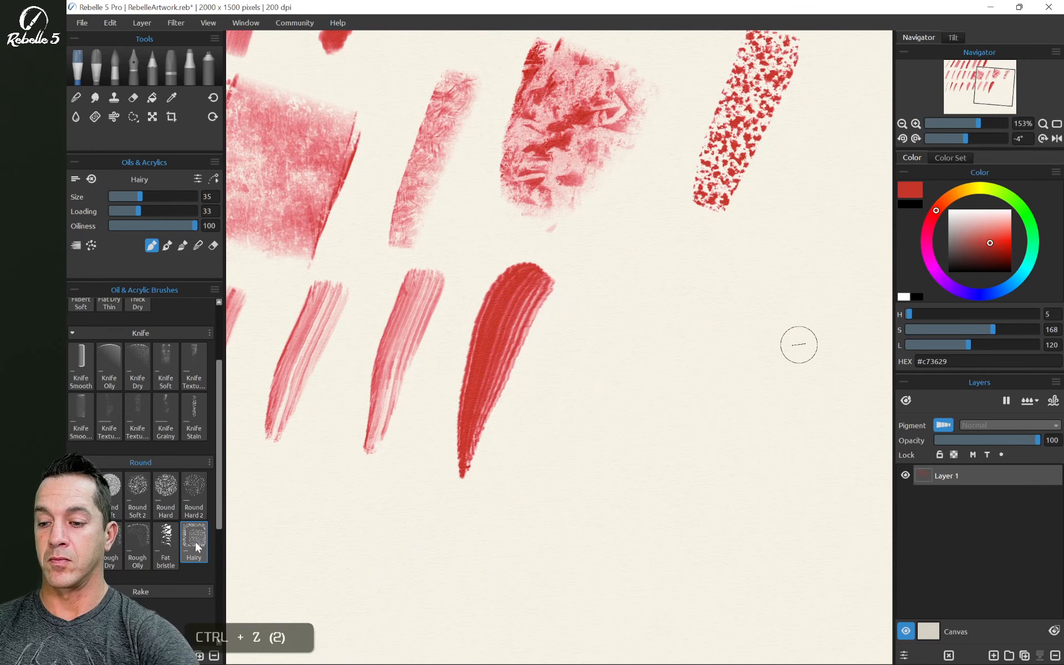
{"action": "left_click_drag", "start_coordinate": [609, 479], "coordinate": [680, 264]}
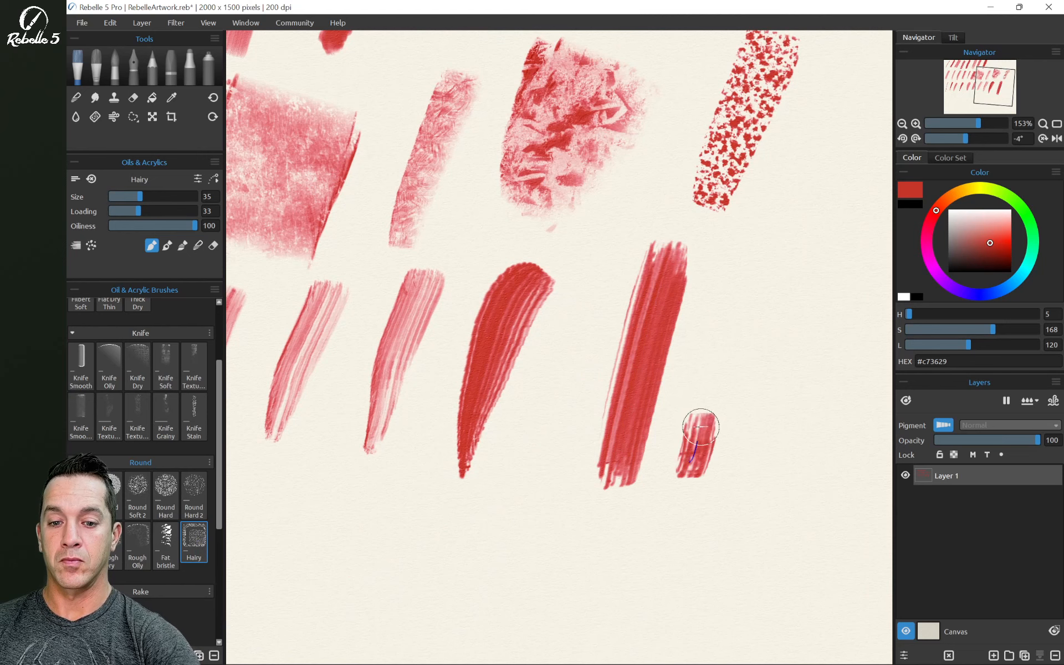
{"action": "left_click_drag", "start_coordinate": [700, 427], "coordinate": [756, 225]}
{"action": "key", "text": "ctrl+z"}
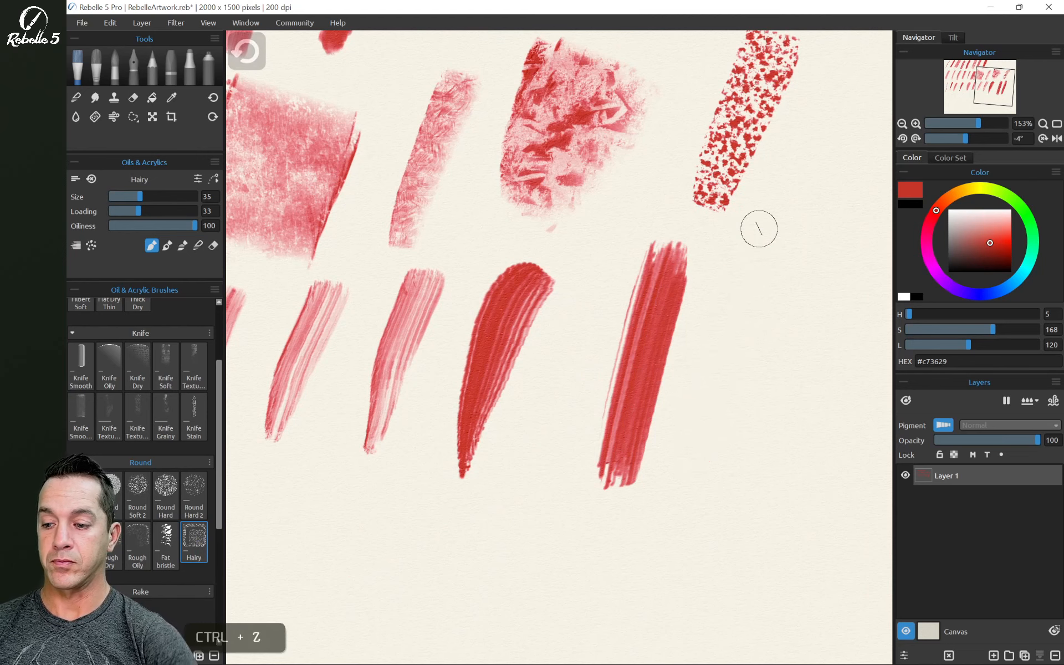
Start a fourth row with one red stroke of the Rake Oily brush at size 40 below the Liner stroke.
{"action": "left_click_drag", "start_coordinate": [605, 333], "coordinate": [814, 395]}
{"action": "scroll", "coordinate": [219, 459], "scroll_direction": "down", "scroll_amount": 6}
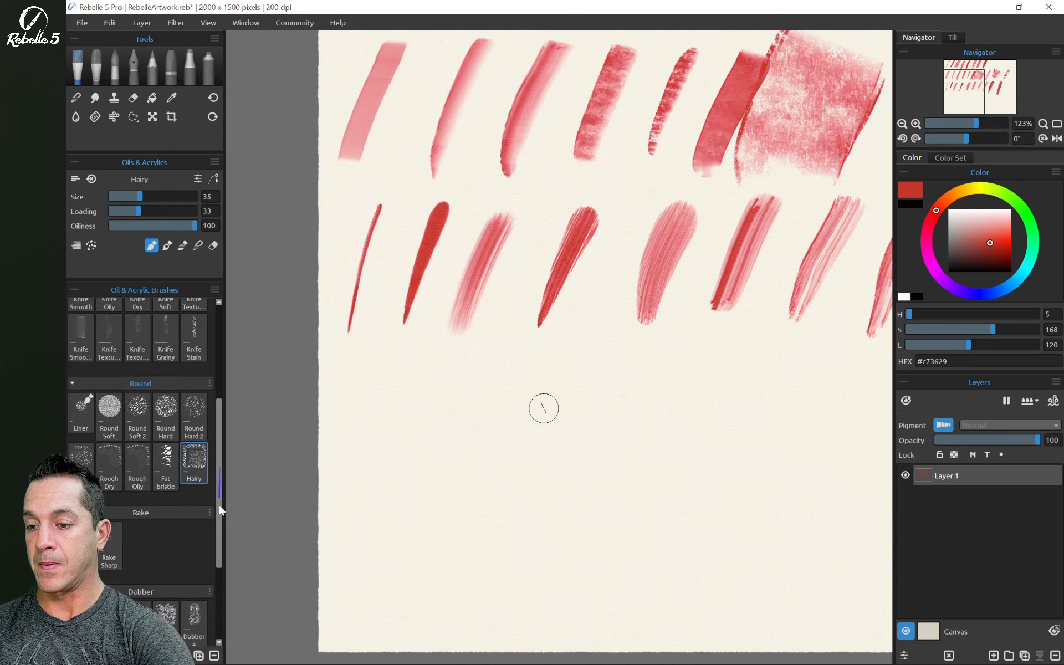
{"action": "left_click", "coordinate": [84, 406]}
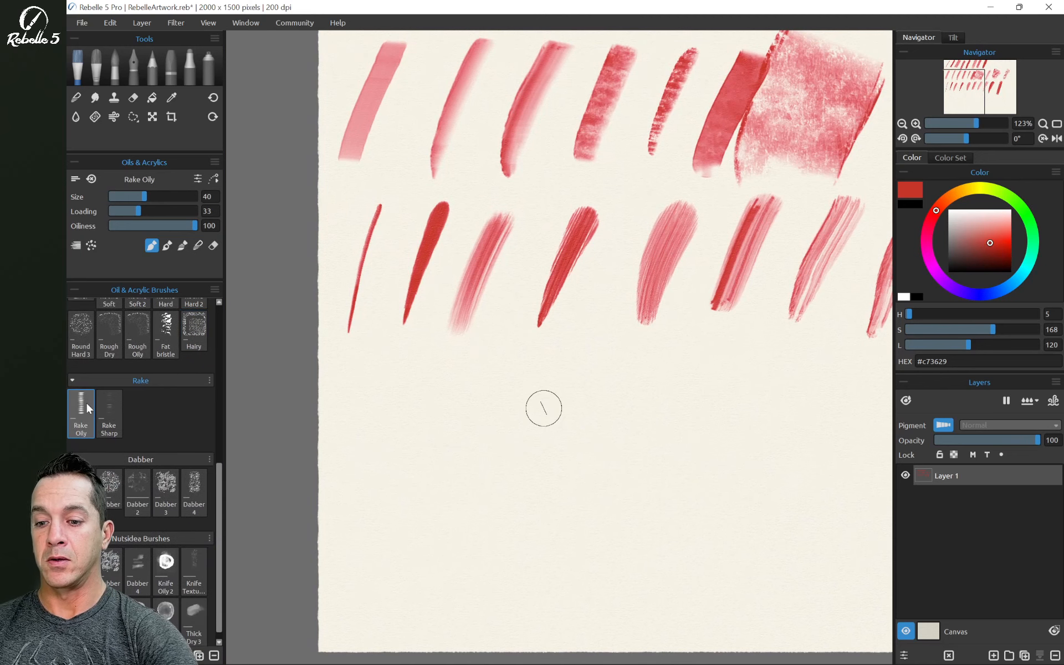
{"action": "left_click_drag", "start_coordinate": [350, 552], "coordinate": [401, 352]}
{"action": "left_click_drag", "start_coordinate": [437, 407], "coordinate": [331, 427]}
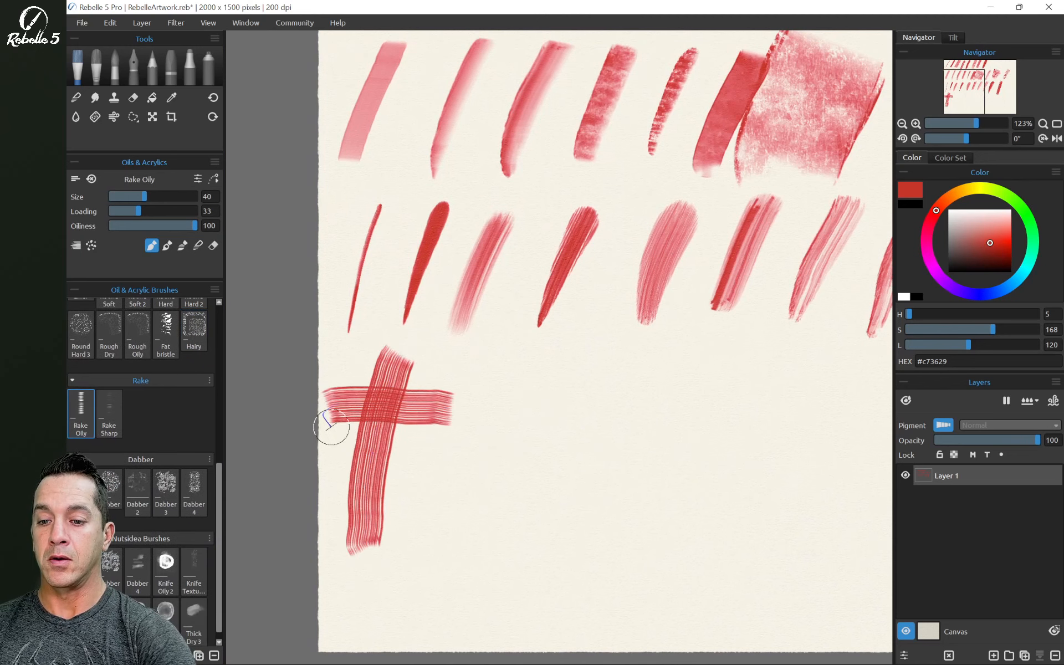
{"action": "key", "text": "ctrl+z"}
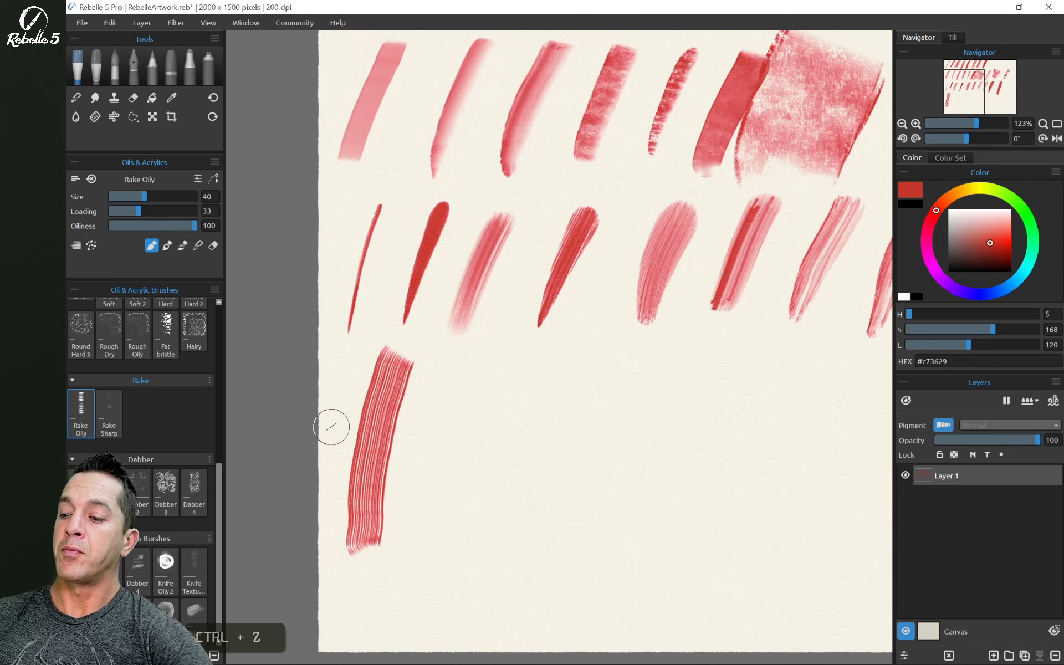
Try out the Fan brush at size 60 with curved and short red strokes beside the Rake Oily stroke.
{"action": "key", "text": "shift"}
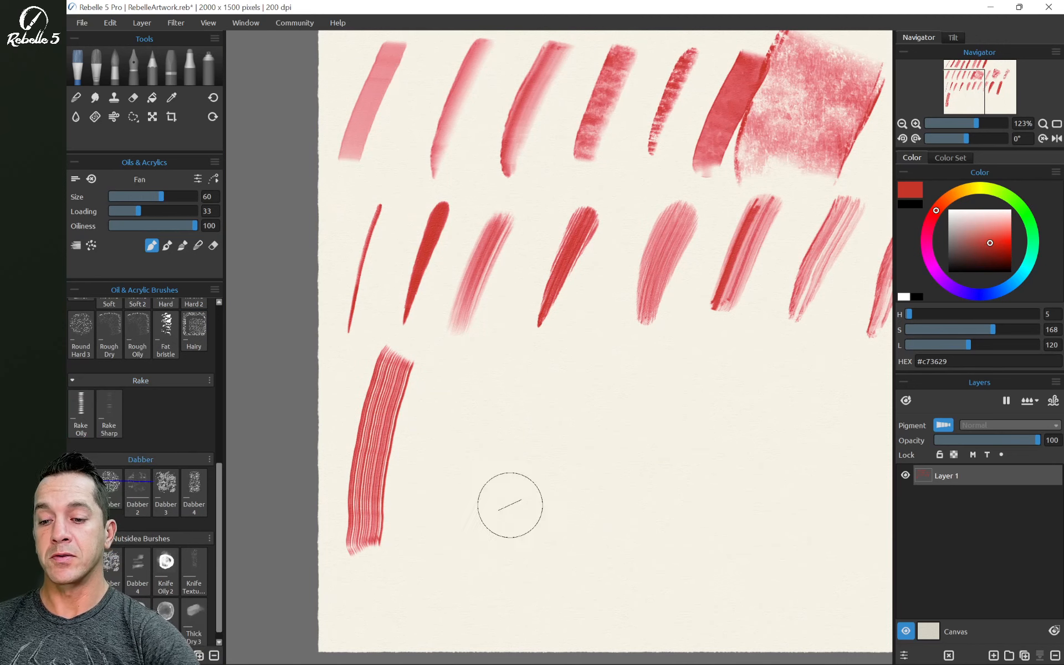
{"action": "mouse_move", "coordinate": [501, 540]}
{"action": "left_mouse_down"}
{"action": "mouse_move", "coordinate": [587, 394]}
{"action": "mouse_move", "coordinate": [687, 382]}
{"action": "left_mouse_up"}
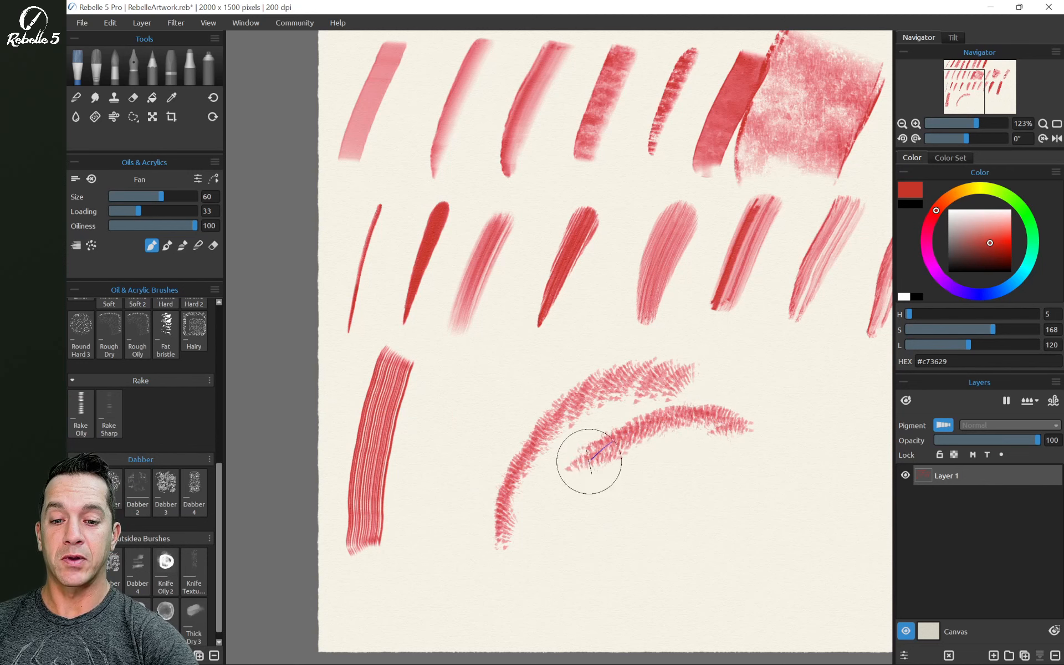
{"action": "mouse_move", "coordinate": [597, 493]}
{"action": "left_mouse_down"}
{"action": "mouse_move", "coordinate": [672, 492]}
{"action": "mouse_move", "coordinate": [708, 532]}
{"action": "mouse_move", "coordinate": [696, 561]}
{"action": "mouse_move", "coordinate": [655, 571]}
{"action": "left_mouse_up"}
{"action": "left_click_drag", "start_coordinate": [787, 464], "coordinate": [731, 348]}
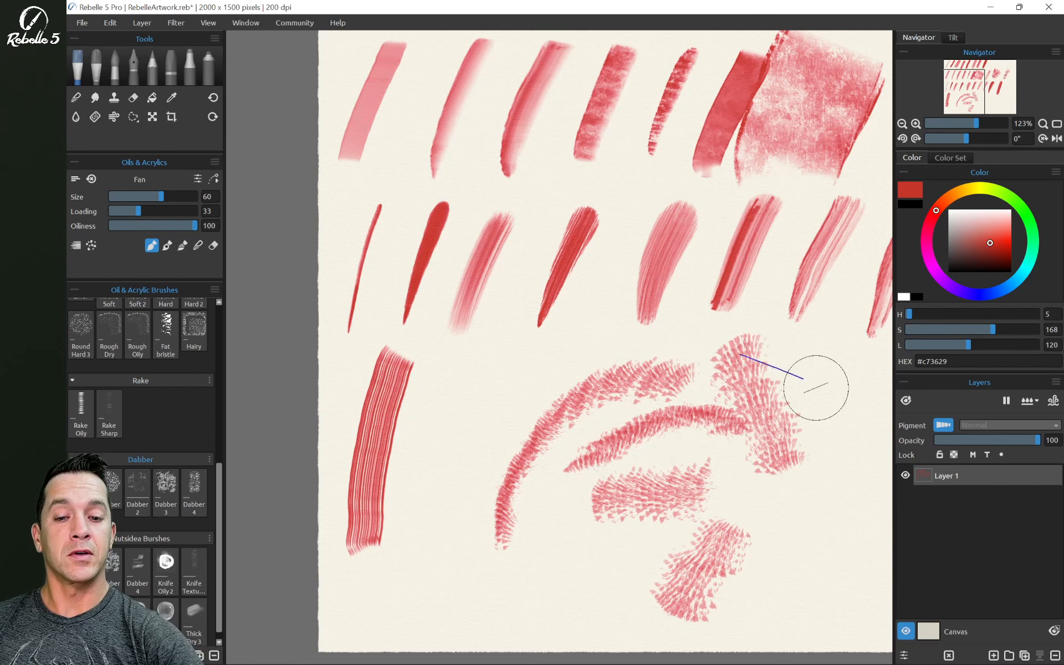
{"action": "left_click_drag", "start_coordinate": [816, 387], "coordinate": [838, 352]}
{"action": "mouse_move", "coordinate": [821, 446]}
{"action": "left_mouse_down"}
{"action": "mouse_move", "coordinate": [801, 472]}
{"action": "mouse_move", "coordinate": [717, 476]}
{"action": "mouse_move", "coordinate": [784, 375]}
{"action": "mouse_move", "coordinate": [583, 406]}
{"action": "mouse_move", "coordinate": [611, 422]}
{"action": "mouse_move", "coordinate": [631, 475]}
{"action": "mouse_move", "coordinate": [739, 444]}
{"action": "left_mouse_up"}
Undo all the Fan brush strokes.
{"action": "key", "text": "ctrl+z"}
{"action": "key", "text": "ctrl+z"}
{"action": "key", "text": "ctrl+z"}
{"action": "key", "text": "ctrl+z"}
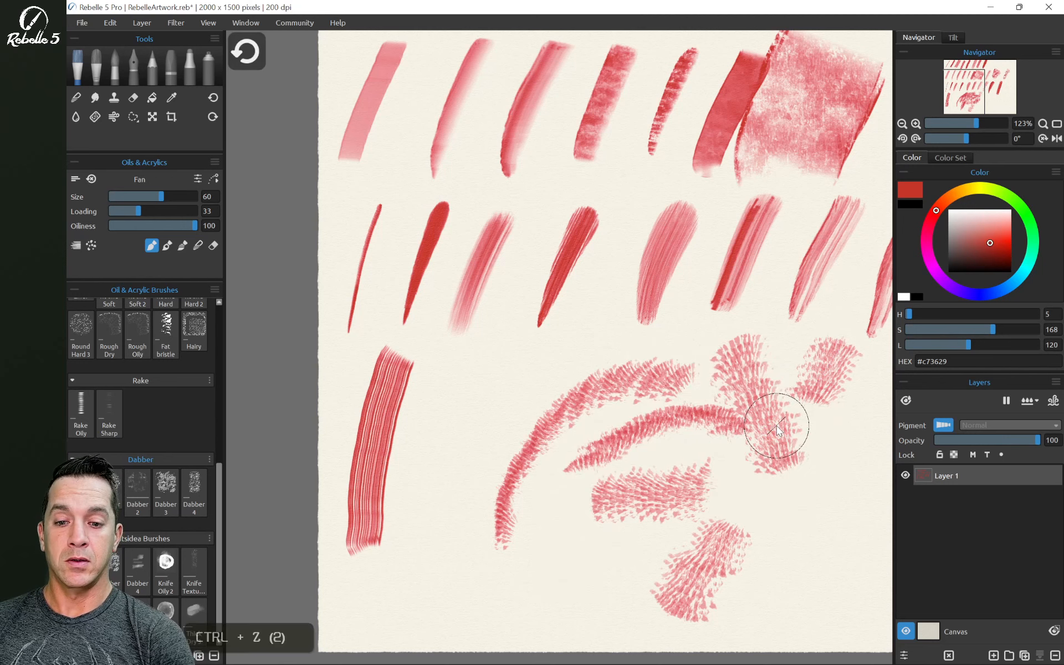
{"action": "key", "text": "ctrl+z"}
{"action": "key", "text": "ctrl+z"}
{"action": "key", "text": "ctrl+z"}
{"action": "key", "text": "ctrl+z"}
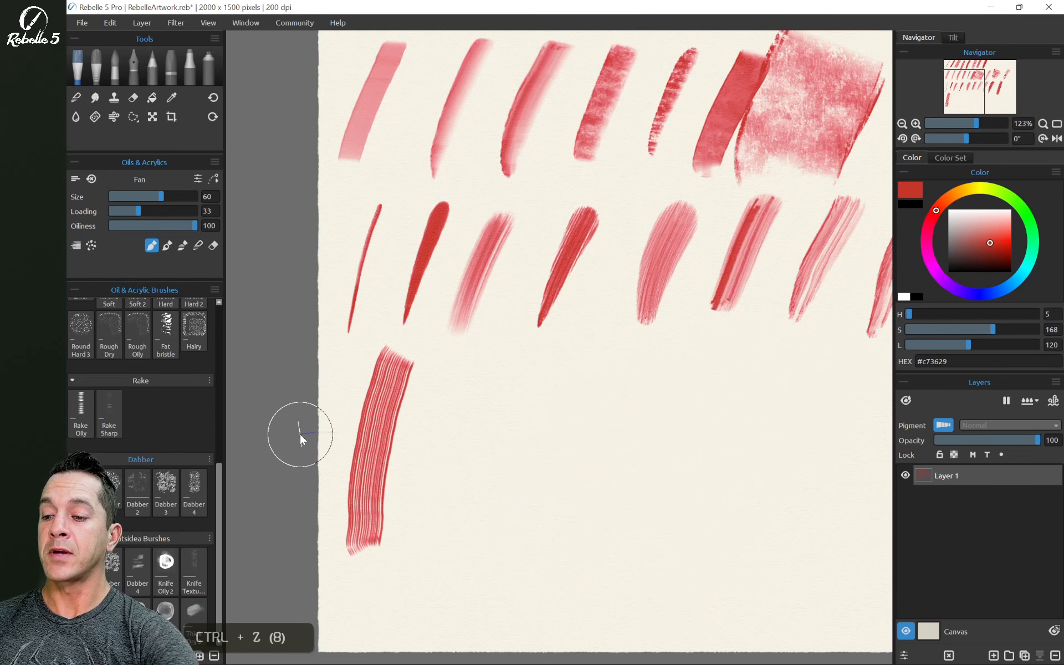
Set the Rake Oily brush's rotation to Pen Tilt and paint a vertical red stroke crossed by a horizontal one.
{"action": "left_click", "coordinate": [84, 407]}
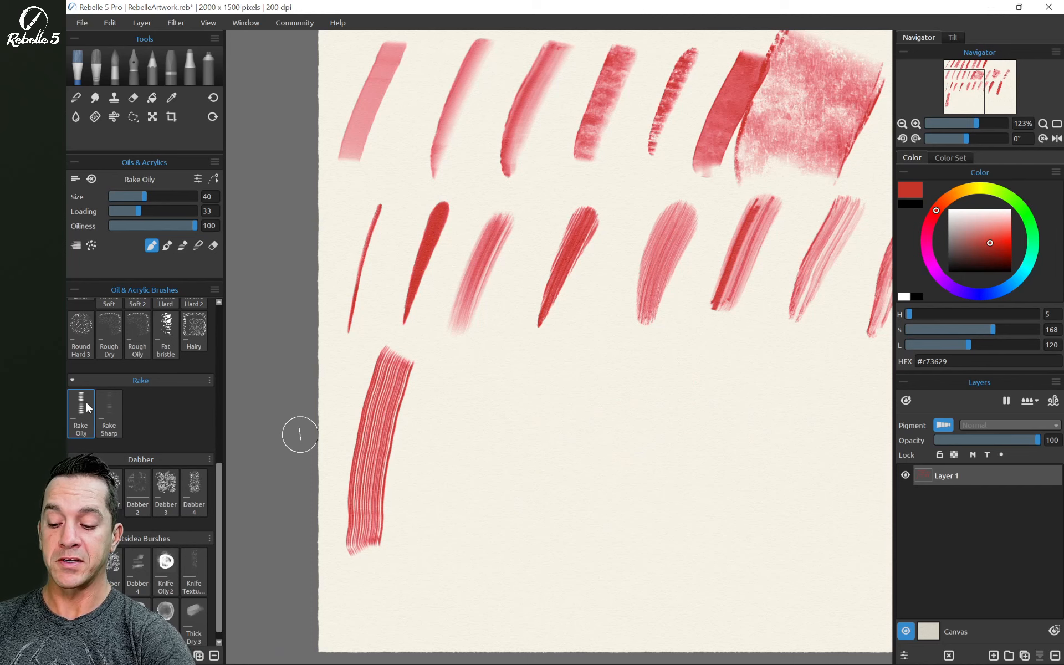
{"action": "left_click", "coordinate": [198, 180]}
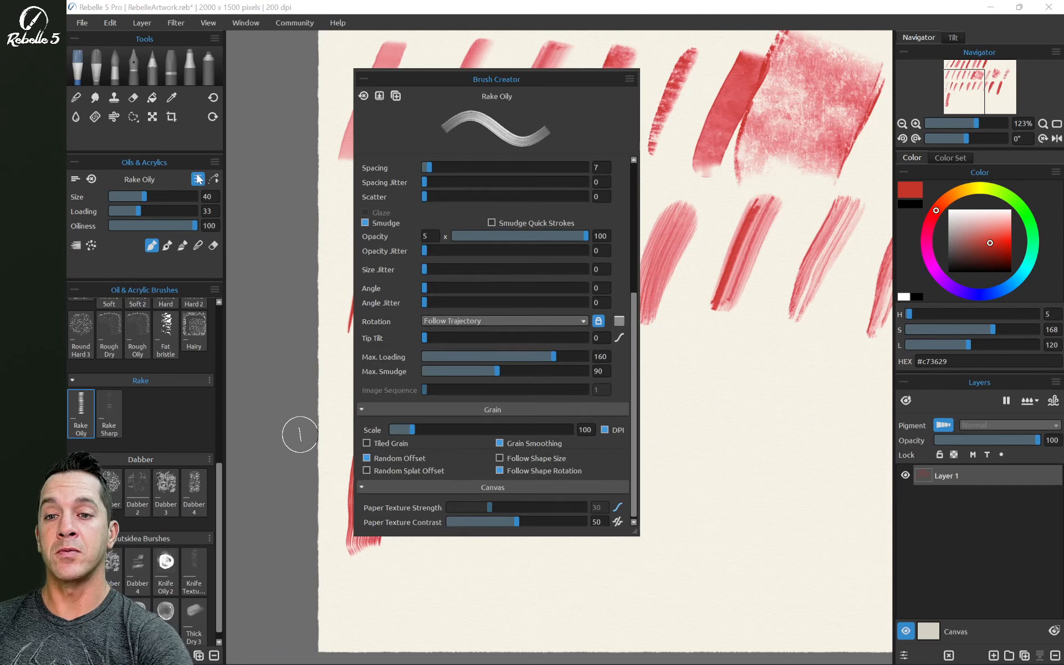
{"action": "left_click", "coordinate": [557, 320]}
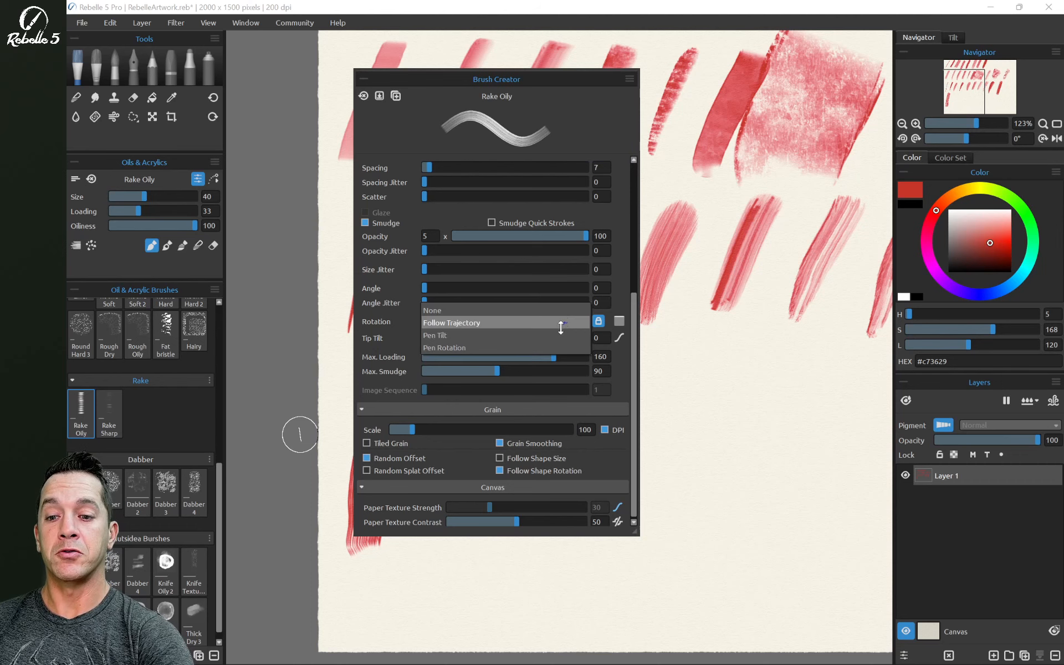
{"action": "left_click", "coordinate": [534, 331]}
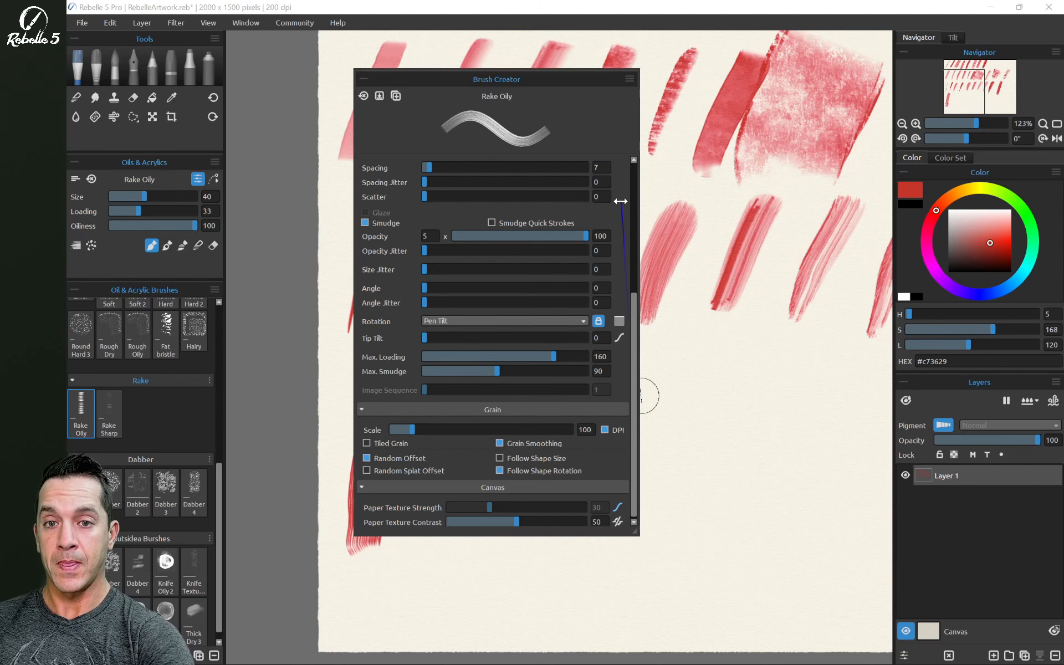
{"action": "left_click", "coordinate": [371, 77]}
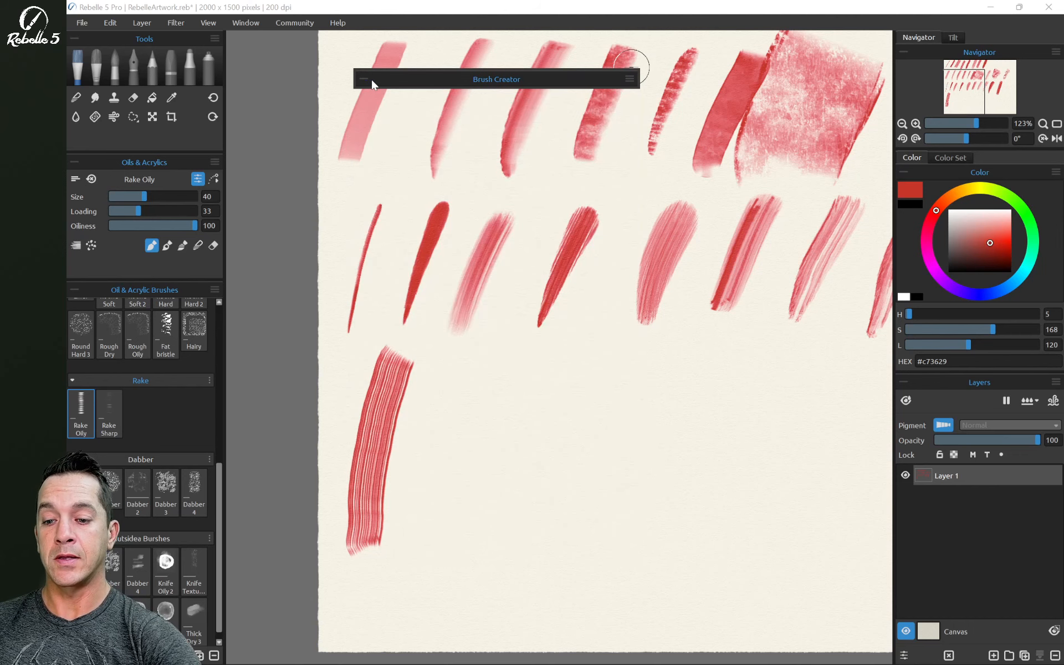
{"action": "mouse_move", "coordinate": [440, 550]}
{"action": "left_mouse_down"}
{"action": "mouse_move", "coordinate": [456, 463]}
{"action": "mouse_move", "coordinate": [449, 402]}
{"action": "left_mouse_up"}
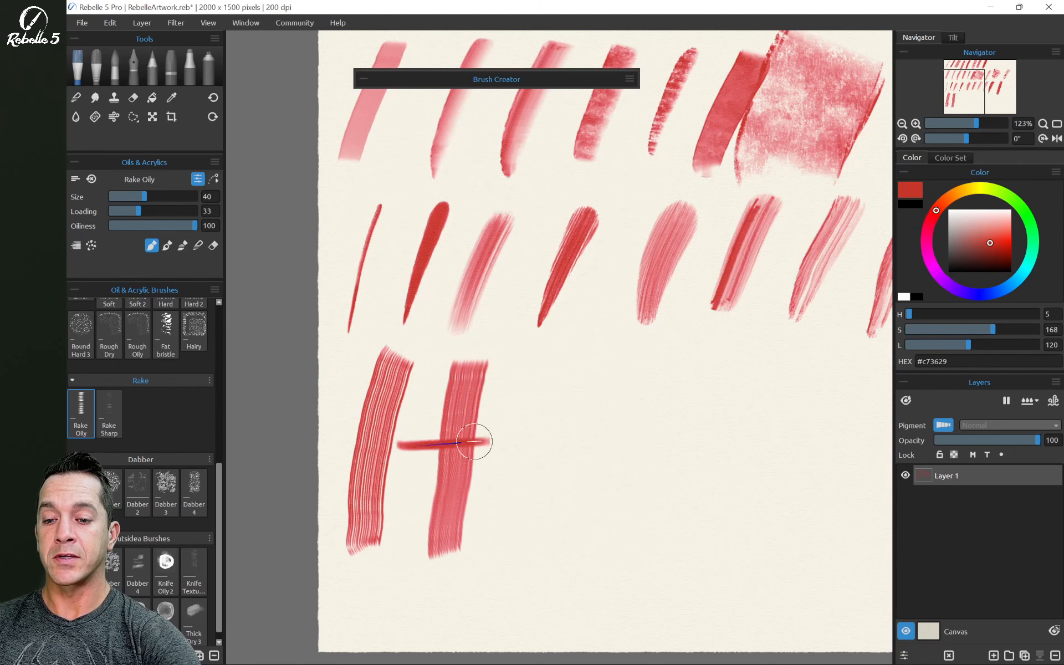
Set the Rake Oily brush's rotation back to Follow Trajectory and paint another vertical red stroke crossed by a horizontal one.
{"action": "left_click", "coordinate": [372, 79]}
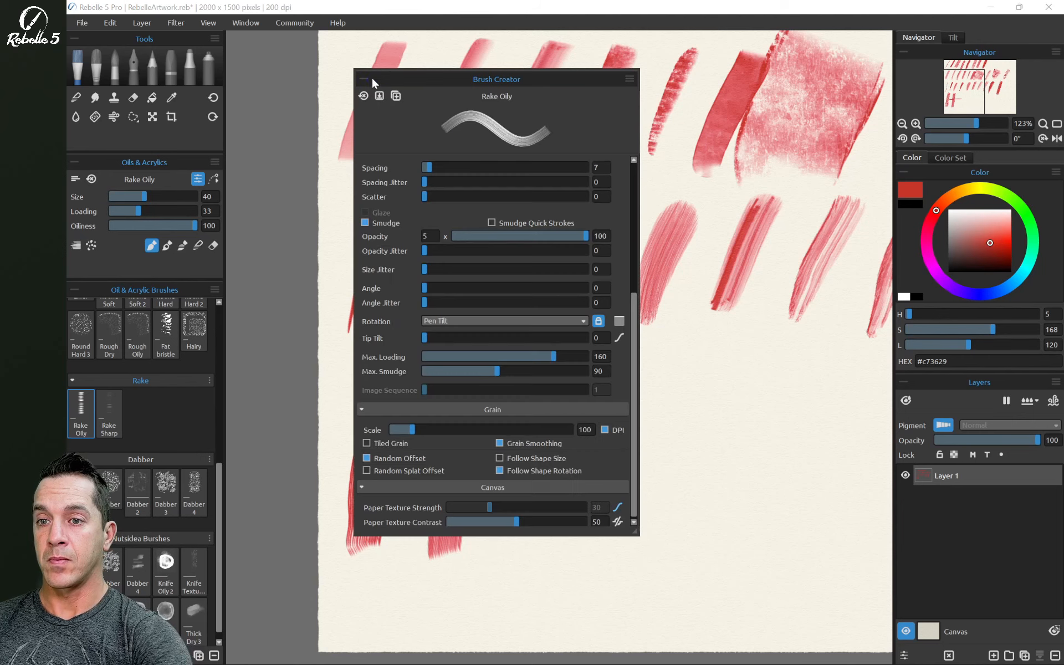
{"action": "left_click", "coordinate": [584, 321]}
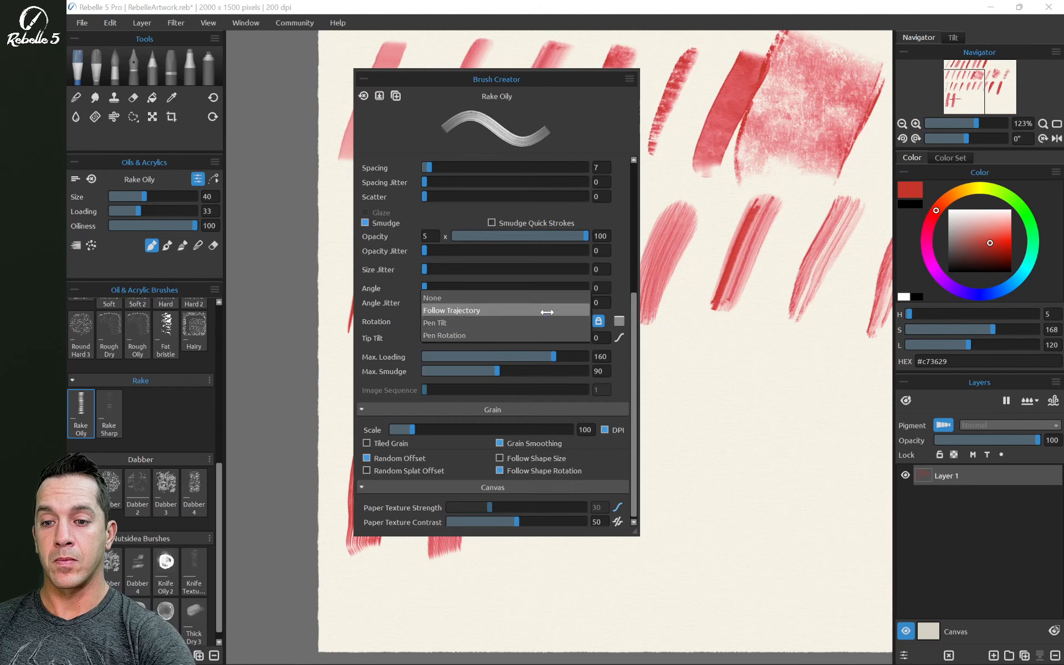
{"action": "left_click", "coordinate": [561, 308]}
{"action": "left_click", "coordinate": [375, 78]}
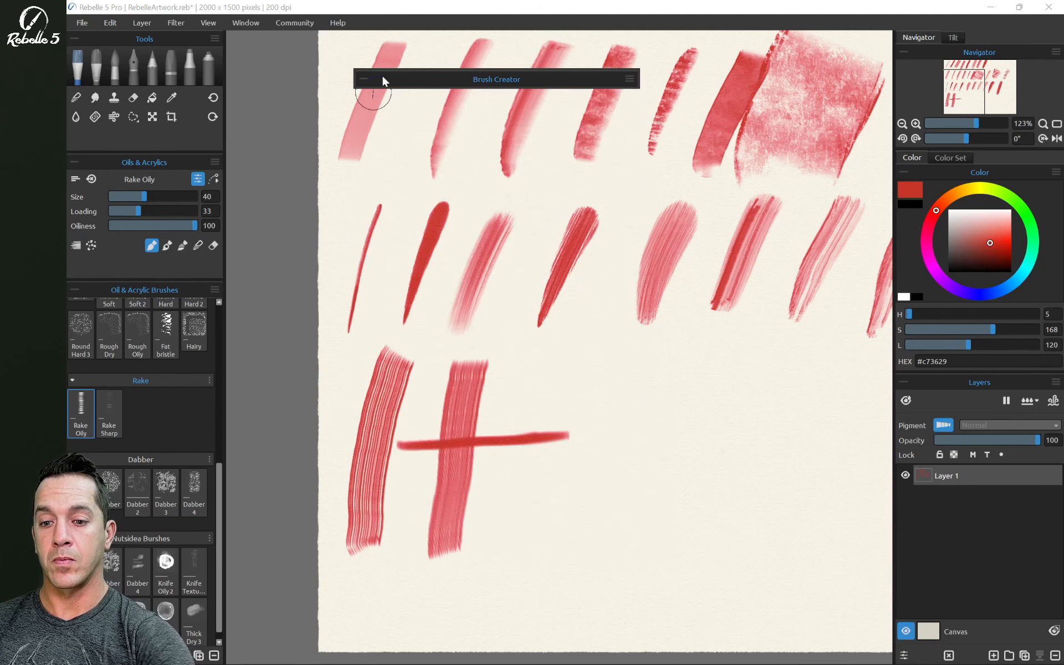
{"action": "left_click_drag", "start_coordinate": [610, 554], "coordinate": [608, 349]}
{"action": "left_click_drag", "start_coordinate": [549, 431], "coordinate": [690, 431]}
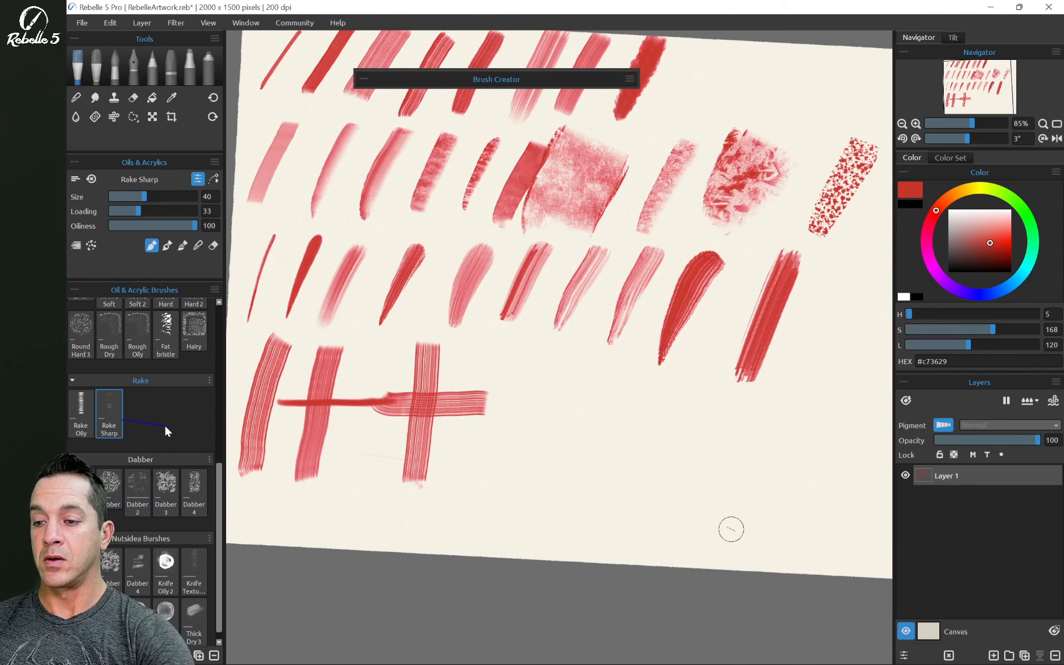
Continue the fourth row with red samples of Rake Sharp at size 40, Fan at size 60 and Dabber at size 100.
{"action": "mouse_move", "coordinate": [495, 355]}
{"action": "left_mouse_down"}
{"action": "mouse_move", "coordinate": [483, 375]}
{"action": "mouse_move", "coordinate": [477, 475]}
{"action": "mouse_move", "coordinate": [563, 373]}
{"action": "mouse_move", "coordinate": [607, 346]}
{"action": "left_mouse_up"}
{"action": "left_click", "coordinate": [83, 481]}
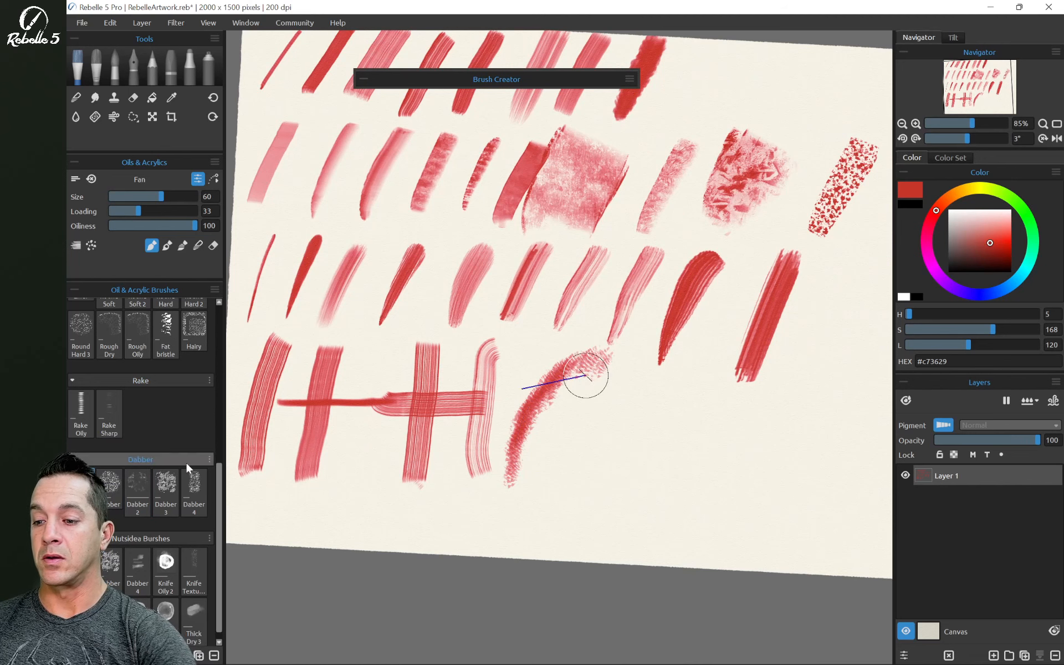
{"action": "left_click", "coordinate": [137, 482]}
{"action": "mouse_move", "coordinate": [571, 399]}
{"action": "left_mouse_down"}
{"action": "mouse_move", "coordinate": [594, 420]}
{"action": "mouse_move", "coordinate": [601, 506]}
{"action": "left_mouse_up"}
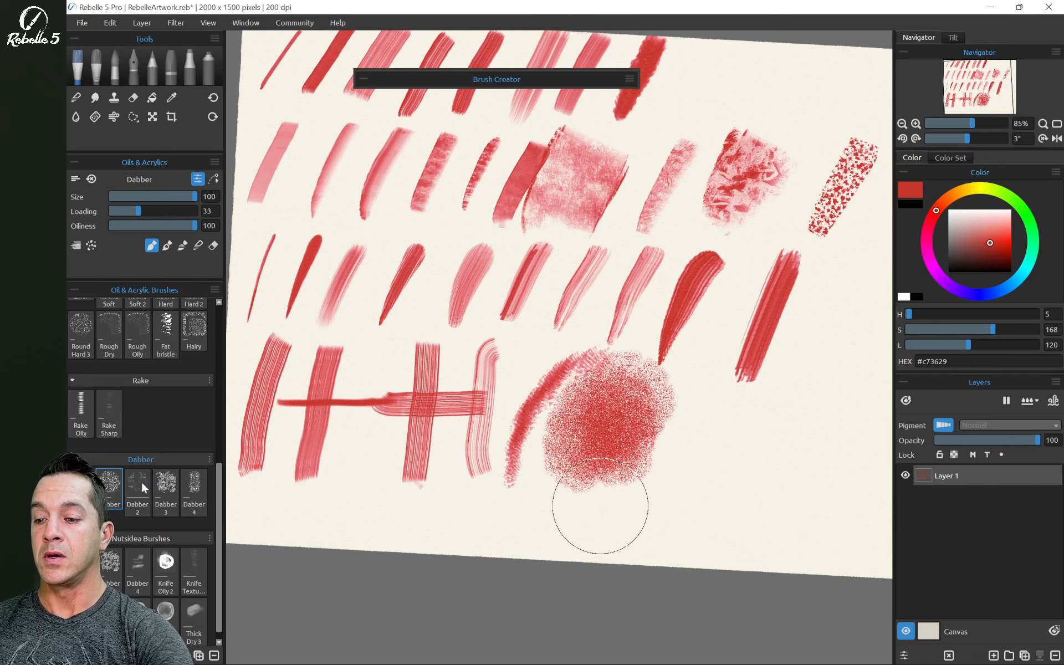
Finish the fourth row with red samples of Dabber 2, Dabber 3 at size 40 and Dabber 4 at size 50.
{"action": "mouse_move", "coordinate": [715, 471]}
{"action": "left_mouse_down"}
{"action": "mouse_move", "coordinate": [730, 444]}
{"action": "mouse_move", "coordinate": [715, 450]}
{"action": "mouse_move", "coordinate": [720, 415]}
{"action": "left_mouse_up"}
{"action": "key", "text": "ctrl+z"}
{"action": "left_click", "coordinate": [165, 485]}
{"action": "left_click_drag", "start_coordinate": [787, 427], "coordinate": [848, 494]}
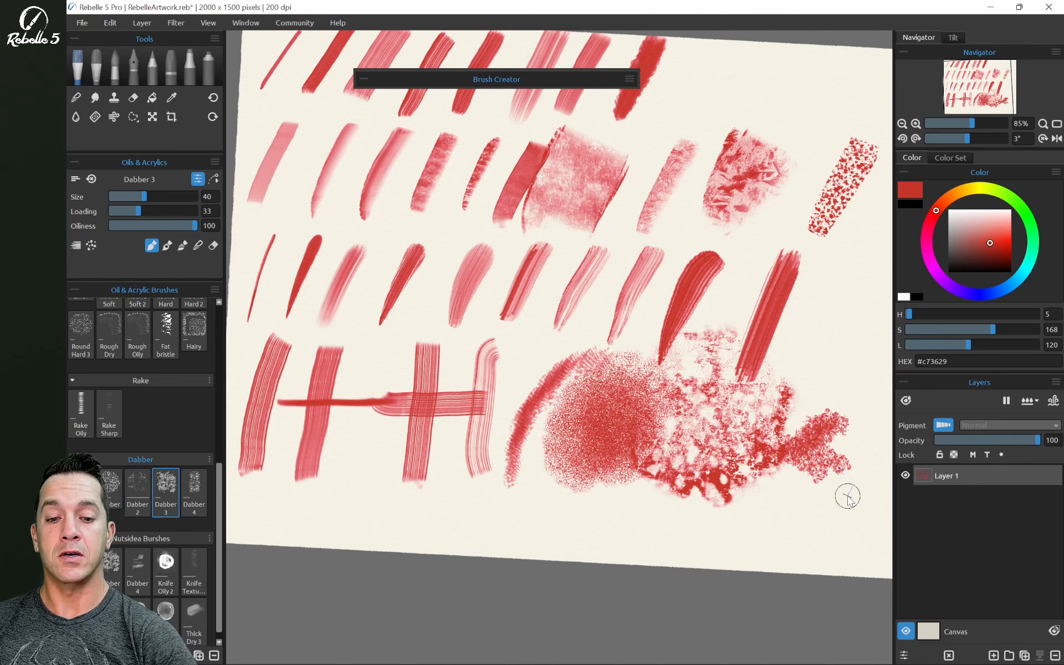
{"action": "left_click", "coordinate": [194, 487]}
{"action": "mouse_move", "coordinate": [881, 388]}
{"action": "left_mouse_down"}
{"action": "mouse_move", "coordinate": [862, 513]}
{"action": "mouse_move", "coordinate": [717, 510]}
{"action": "left_mouse_up"}
Close the Brush Creator and use Dabber 4 to dab blue and dark yellow (#c7b229) over the red Dabber 3 sample.
{"action": "scroll", "coordinate": [791, 300], "scroll_direction": "up", "scroll_amount": 6}
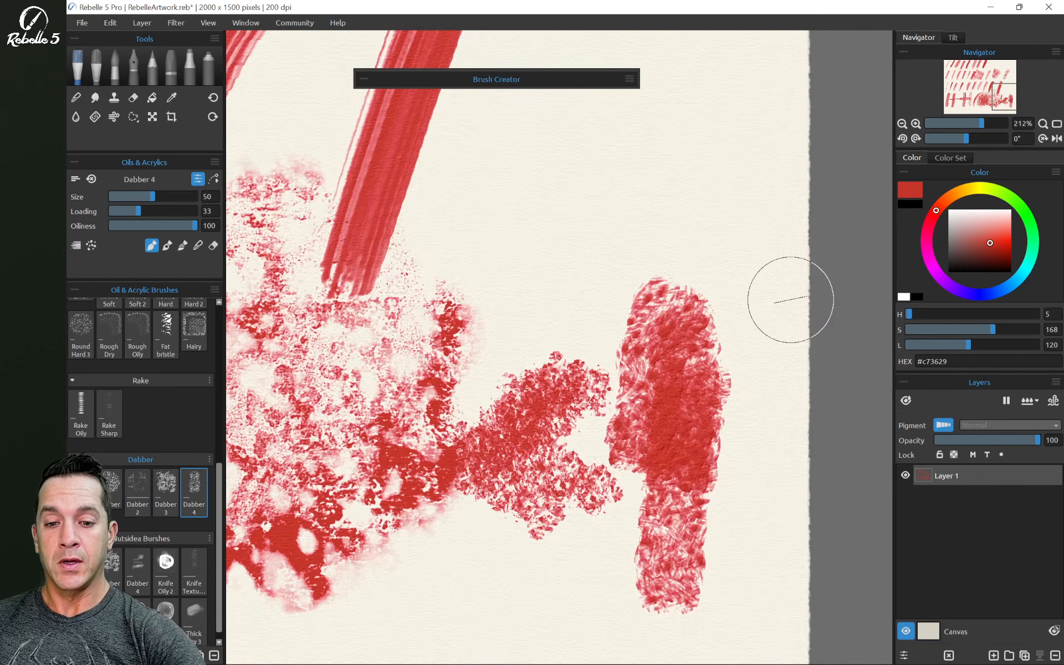
{"action": "scroll", "coordinate": [765, 290], "scroll_direction": "up", "scroll_amount": 1}
{"action": "scroll", "coordinate": [765, 290], "scroll_direction": "down", "scroll_amount": 2}
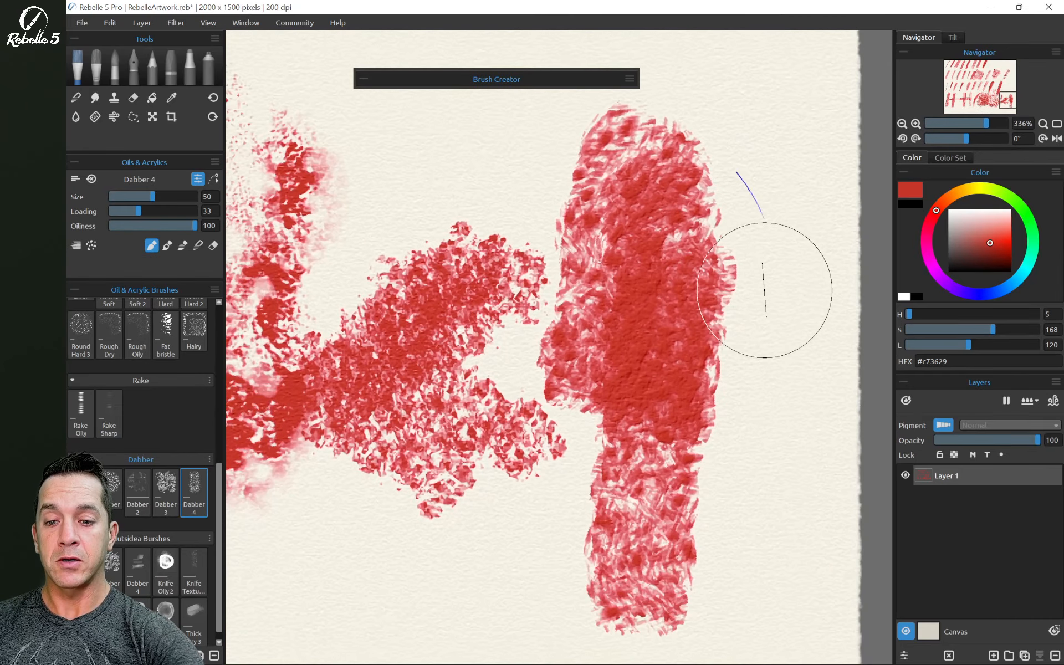
{"action": "scroll", "coordinate": [765, 290], "scroll_direction": "down", "scroll_amount": 2}
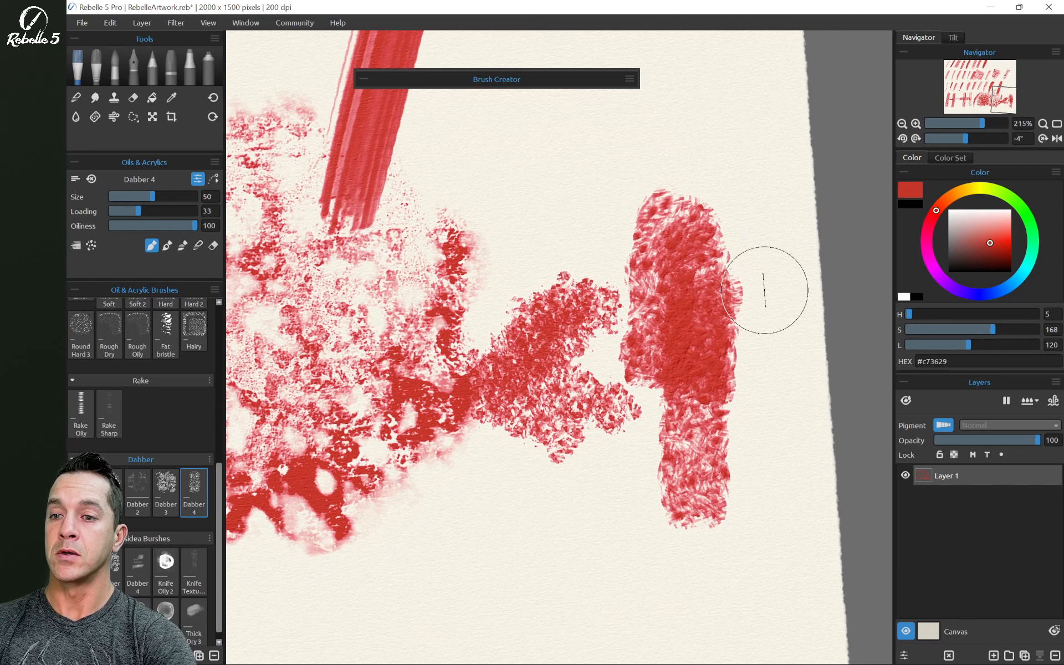
{"action": "left_click", "coordinate": [198, 178]}
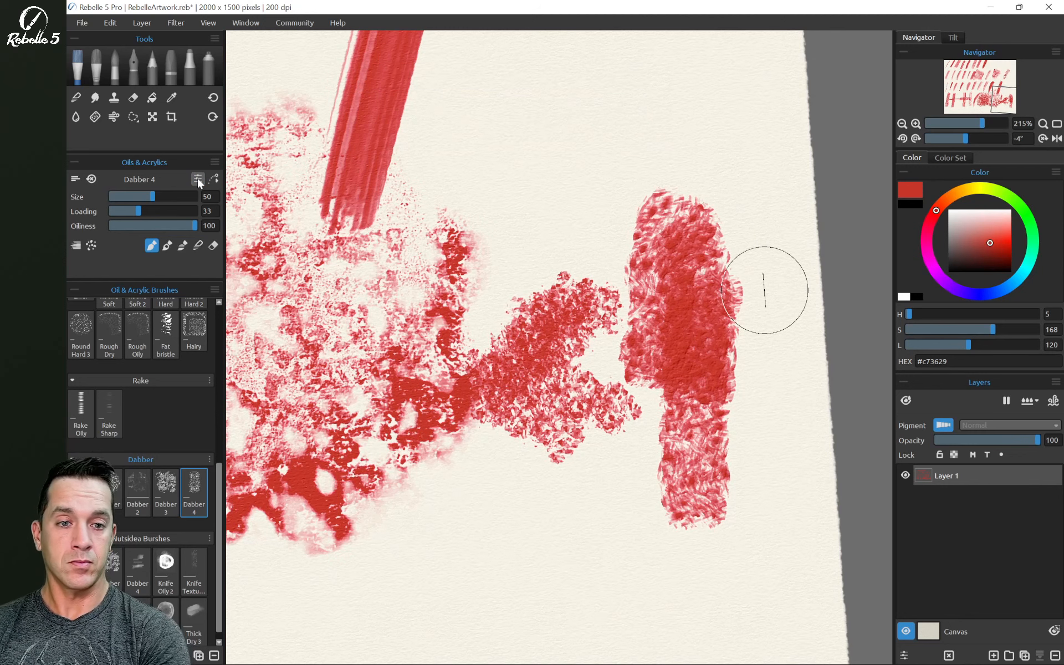
{"action": "left_click", "coordinate": [1016, 280]}
{"action": "left_click_drag", "start_coordinate": [629, 309], "coordinate": [509, 366]}
{"action": "left_click", "coordinate": [973, 188]}
{"action": "mouse_move", "coordinate": [593, 249]}
{"action": "left_mouse_down"}
{"action": "mouse_move", "coordinate": [515, 267]}
{"action": "mouse_move", "coordinate": [473, 426]}
{"action": "left_mouse_up"}
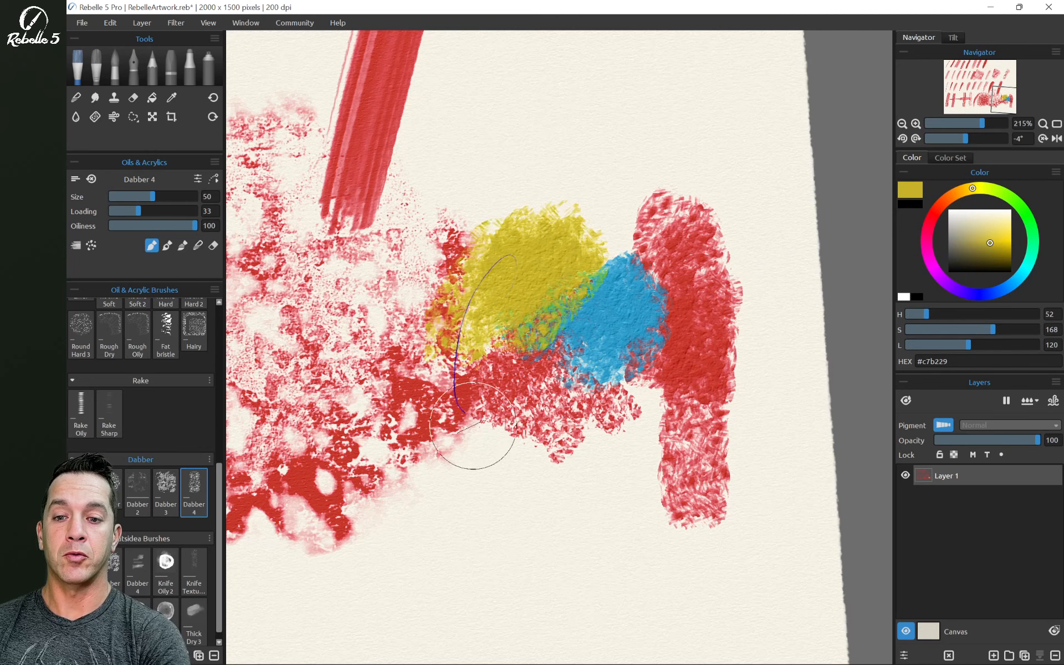
Layer lighter yellow, bright yellow (#ffe11b) and bright red (#ff261b) dabs between the blue patch and the red Dabber 4 column.
{"action": "mouse_move", "coordinate": [613, 209]}
{"action": "left_mouse_down"}
{"action": "mouse_move", "coordinate": [571, 230]}
{"action": "mouse_move", "coordinate": [621, 266]}
{"action": "mouse_move", "coordinate": [632, 239]}
{"action": "mouse_move", "coordinate": [687, 258]}
{"action": "mouse_move", "coordinate": [624, 291]}
{"action": "mouse_move", "coordinate": [620, 316]}
{"action": "left_mouse_up"}
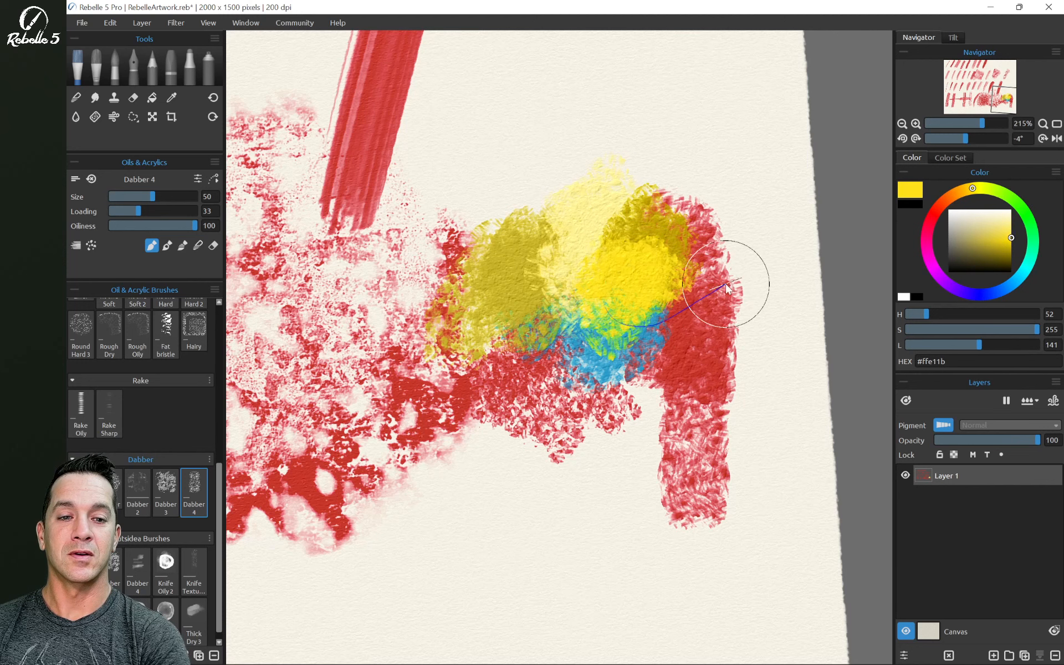
{"action": "left_click_drag", "start_coordinate": [973, 188], "coordinate": [935, 212]}
{"action": "mouse_move", "coordinate": [660, 277]}
{"action": "left_mouse_down"}
{"action": "mouse_move", "coordinate": [682, 278]}
{"action": "mouse_move", "coordinate": [691, 369]}
{"action": "left_mouse_up"}
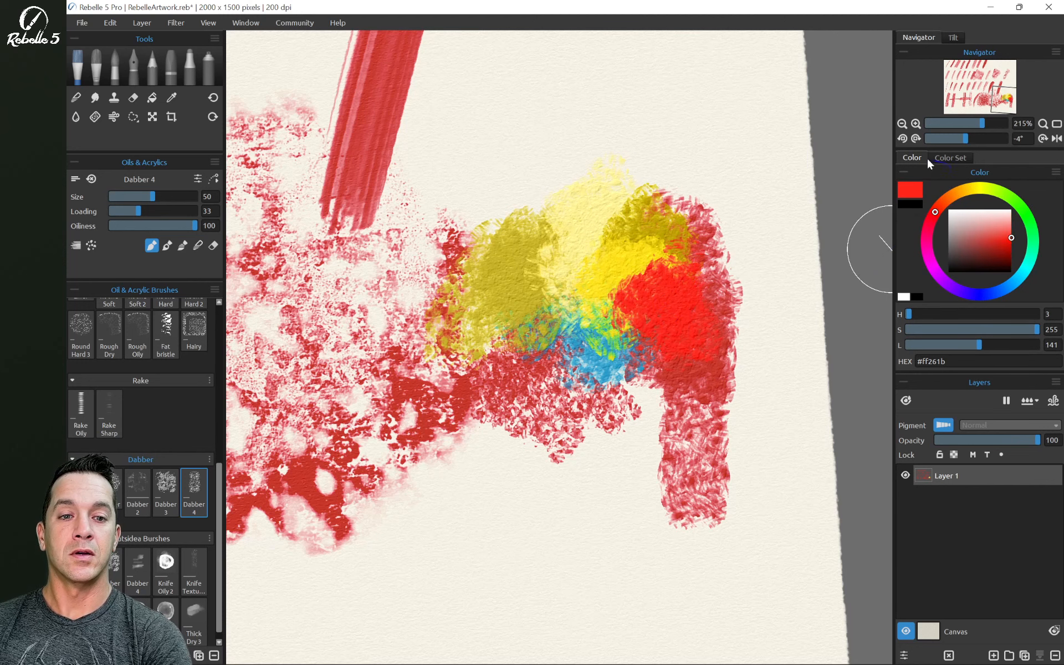
Dab green from the colour set over the red column with Dabber 4, and dark blue below the light blue patch.
{"action": "left_click", "coordinate": [967, 155]}
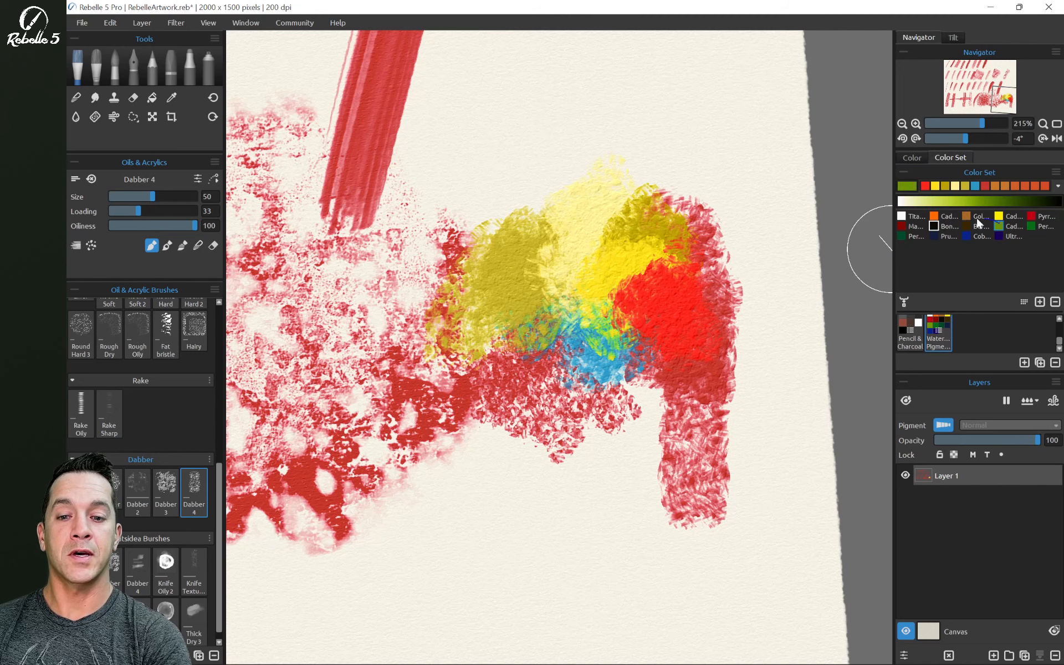
{"action": "mouse_move", "coordinate": [759, 299]}
{"action": "left_mouse_down"}
{"action": "mouse_move", "coordinate": [715, 343]}
{"action": "mouse_move", "coordinate": [682, 455]}
{"action": "mouse_move", "coordinate": [601, 525]}
{"action": "left_mouse_up"}
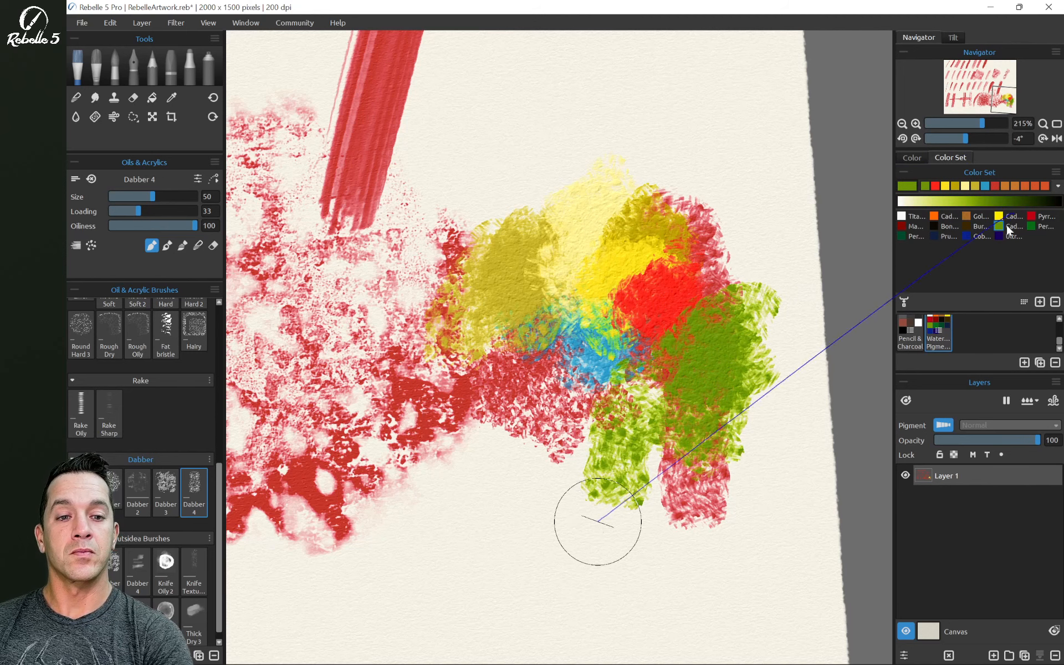
{"action": "left_click", "coordinate": [944, 234]}
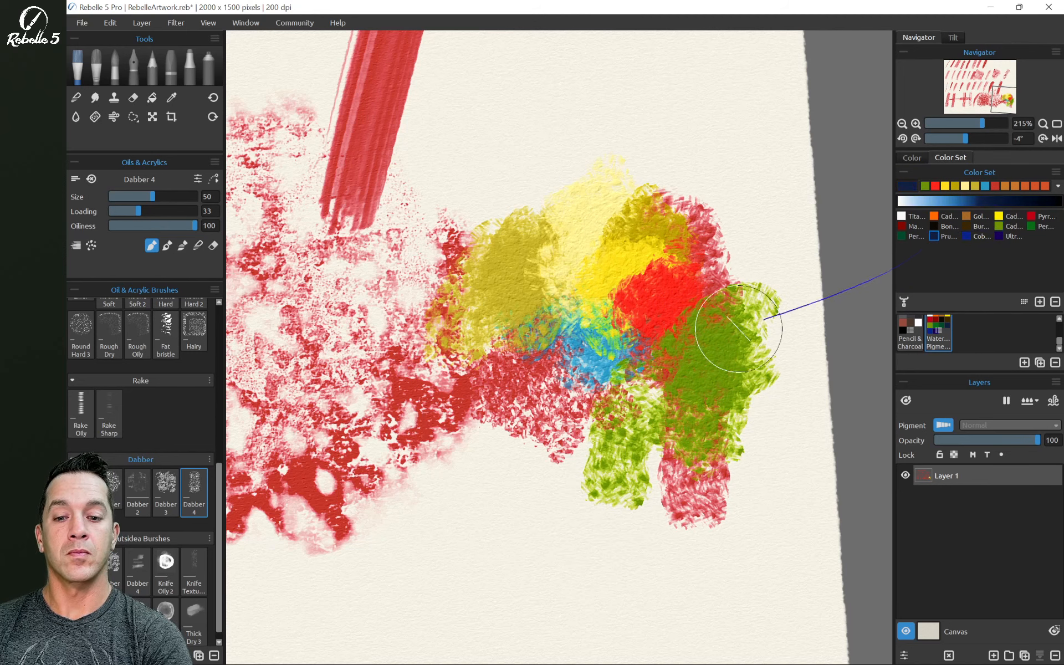
{"action": "mouse_move", "coordinate": [626, 388]}
{"action": "left_mouse_down"}
{"action": "mouse_move", "coordinate": [499, 400]}
{"action": "mouse_move", "coordinate": [506, 440]}
{"action": "mouse_move", "coordinate": [562, 488]}
{"action": "left_mouse_up"}
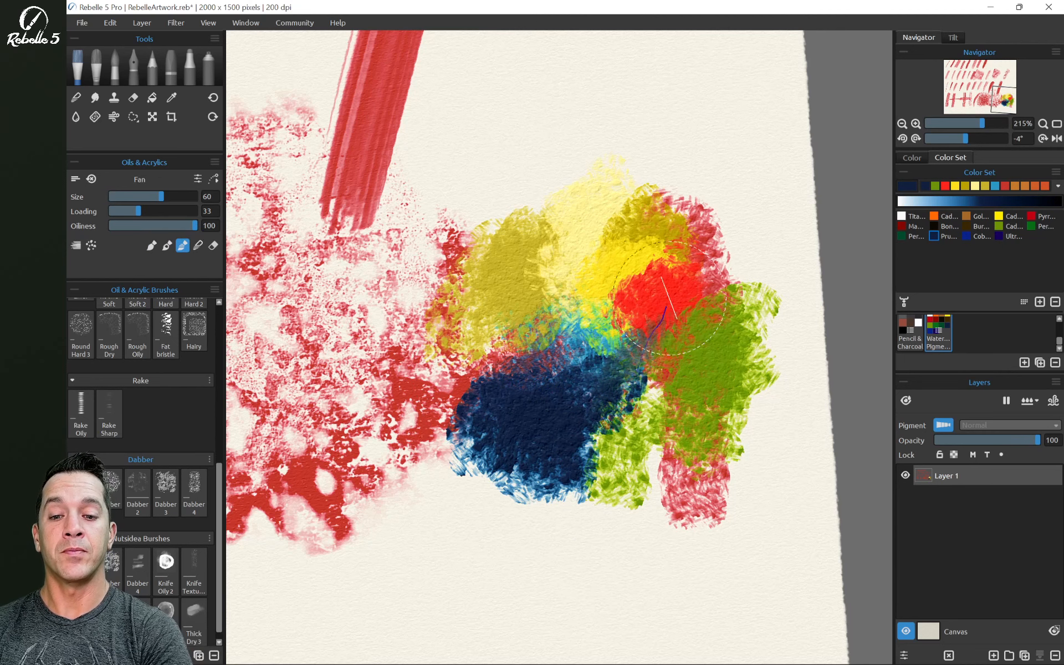
Blend across and around the multicoloured patch with the Fan brush at size 60.
{"action": "mouse_move", "coordinate": [664, 252]}
{"action": "left_mouse_down"}
{"action": "mouse_move", "coordinate": [613, 307]}
{"action": "mouse_move", "coordinate": [628, 306]}
{"action": "mouse_move", "coordinate": [567, 280]}
{"action": "mouse_move", "coordinate": [543, 205]}
{"action": "mouse_move", "coordinate": [609, 184]}
{"action": "mouse_move", "coordinate": [639, 222]}
{"action": "mouse_move", "coordinate": [702, 185]}
{"action": "mouse_move", "coordinate": [652, 204]}
{"action": "mouse_move", "coordinate": [604, 267]}
{"action": "mouse_move", "coordinate": [555, 192]}
{"action": "mouse_move", "coordinate": [506, 255]}
{"action": "mouse_move", "coordinate": [534, 291]}
{"action": "mouse_move", "coordinate": [450, 251]}
{"action": "mouse_move", "coordinate": [438, 308]}
{"action": "mouse_move", "coordinate": [489, 377]}
{"action": "mouse_move", "coordinate": [410, 399]}
{"action": "mouse_move", "coordinate": [500, 410]}
{"action": "mouse_move", "coordinate": [526, 390]}
{"action": "mouse_move", "coordinate": [514, 409]}
{"action": "mouse_move", "coordinate": [424, 403]}
{"action": "mouse_move", "coordinate": [550, 496]}
{"action": "mouse_move", "coordinate": [656, 471]}
{"action": "mouse_move", "coordinate": [684, 427]}
{"action": "mouse_move", "coordinate": [652, 394]}
{"action": "left_mouse_up"}
{"action": "mouse_move", "coordinate": [715, 314]}
{"action": "left_mouse_down"}
{"action": "mouse_move", "coordinate": [711, 283]}
{"action": "mouse_move", "coordinate": [693, 283]}
{"action": "mouse_move", "coordinate": [768, 260]}
{"action": "mouse_move", "coordinate": [748, 282]}
{"action": "mouse_move", "coordinate": [677, 277]}
{"action": "mouse_move", "coordinate": [688, 229]}
{"action": "mouse_move", "coordinate": [660, 298]}
{"action": "mouse_move", "coordinate": [672, 252]}
{"action": "mouse_move", "coordinate": [630, 237]}
{"action": "mouse_move", "coordinate": [603, 256]}
{"action": "left_mouse_up"}
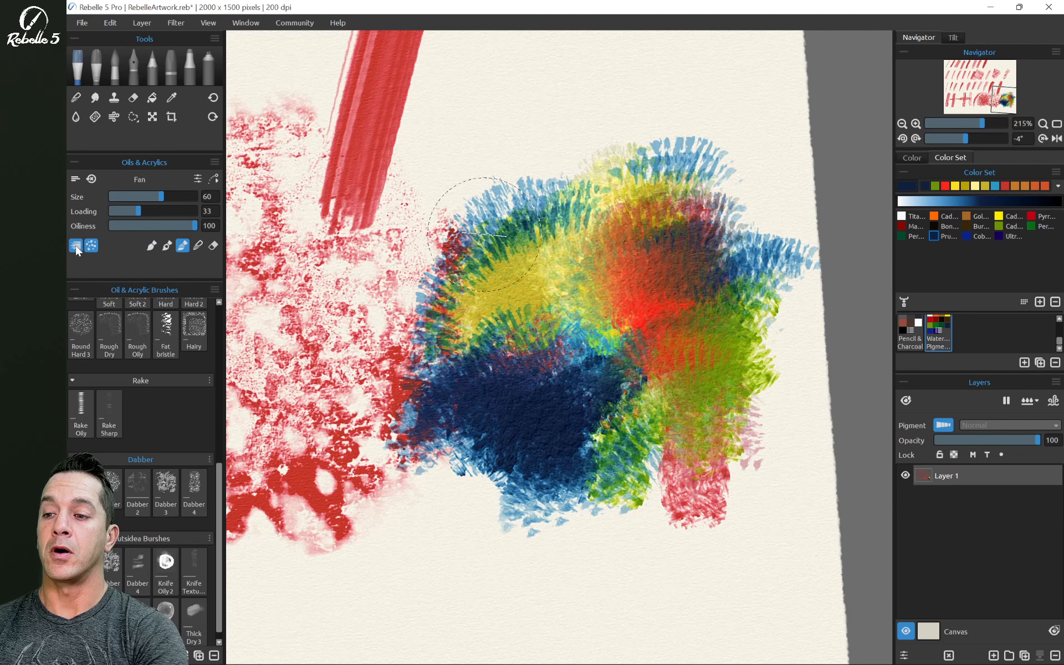
{"action": "mouse_move", "coordinate": [505, 322]}
{"action": "left_mouse_down"}
{"action": "mouse_move", "coordinate": [404, 346]}
{"action": "mouse_move", "coordinate": [515, 384]}
{"action": "mouse_move", "coordinate": [593, 294]}
{"action": "mouse_move", "coordinate": [615, 244]}
{"action": "left_mouse_up"}
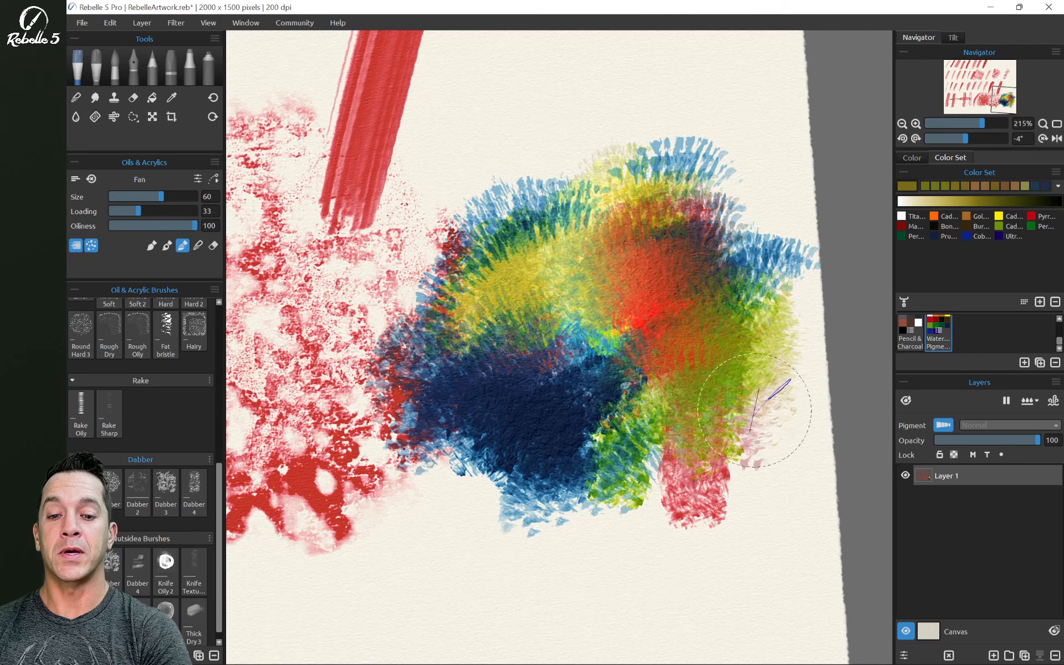
Spread the blended colours outward with more Fan strokes along the patch's outer edges and through its centre.
{"action": "mouse_move", "coordinate": [755, 410]}
{"action": "left_mouse_down"}
{"action": "mouse_move", "coordinate": [795, 361]}
{"action": "mouse_move", "coordinate": [761, 464]}
{"action": "mouse_move", "coordinate": [765, 369]}
{"action": "mouse_move", "coordinate": [740, 324]}
{"action": "mouse_move", "coordinate": [756, 312]}
{"action": "mouse_move", "coordinate": [732, 277]}
{"action": "mouse_move", "coordinate": [805, 240]}
{"action": "mouse_move", "coordinate": [756, 247]}
{"action": "mouse_move", "coordinate": [779, 218]}
{"action": "mouse_move", "coordinate": [684, 228]}
{"action": "mouse_move", "coordinate": [705, 194]}
{"action": "mouse_move", "coordinate": [754, 166]}
{"action": "mouse_move", "coordinate": [713, 161]}
{"action": "left_mouse_up"}
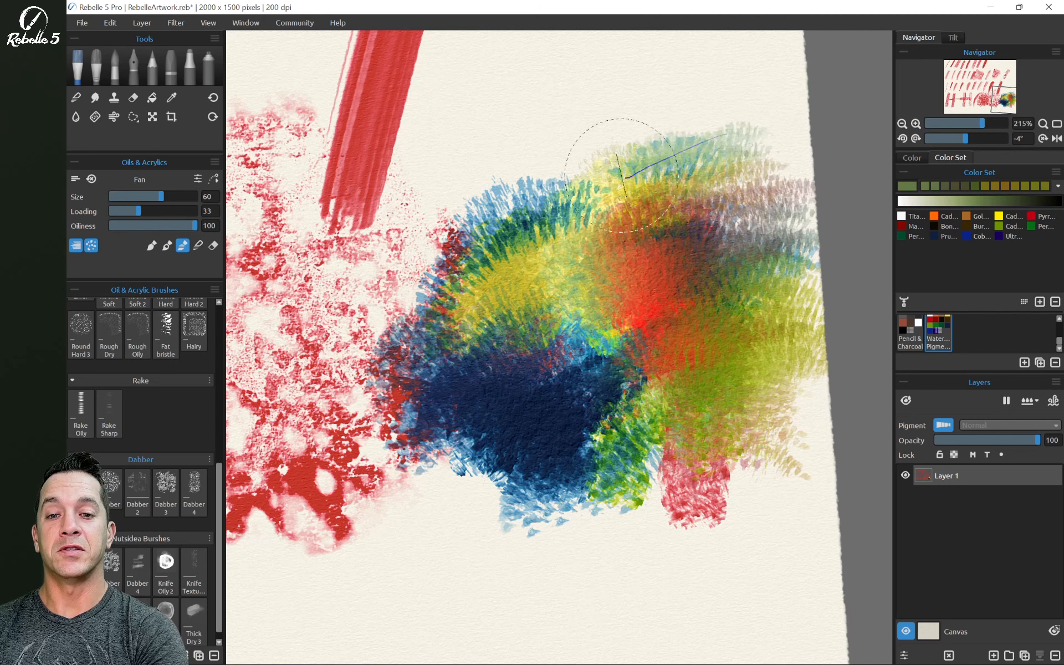
{"action": "left_click_drag", "start_coordinate": [621, 175], "coordinate": [495, 212]}
{"action": "mouse_move", "coordinate": [434, 238]}
{"action": "left_mouse_down"}
{"action": "mouse_move", "coordinate": [508, 230]}
{"action": "mouse_move", "coordinate": [370, 309]}
{"action": "left_mouse_up"}
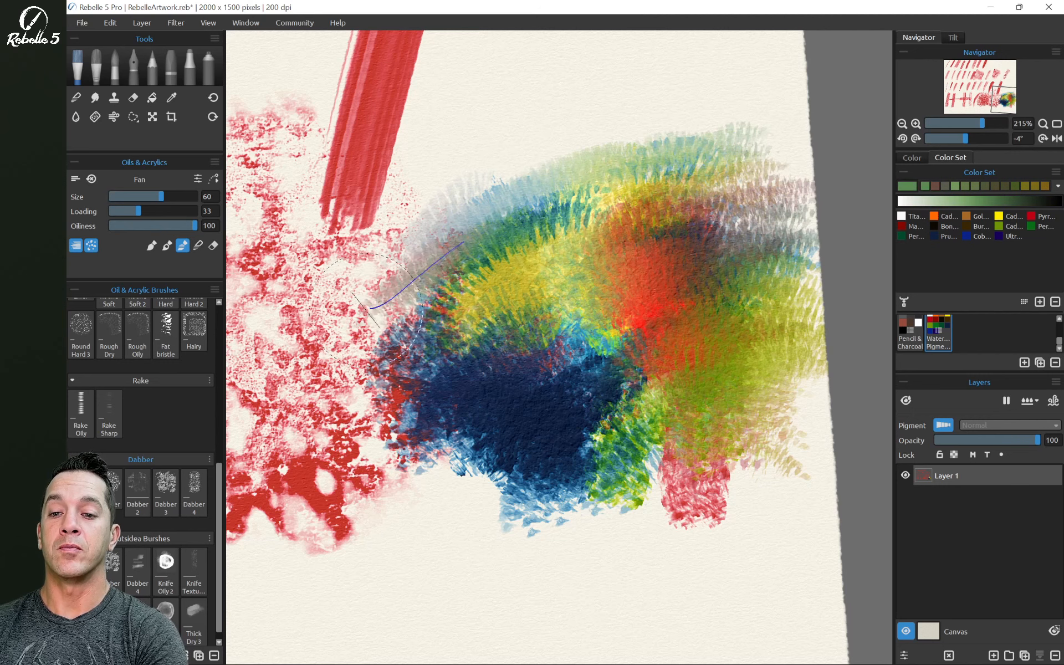
{"action": "mouse_move", "coordinate": [430, 277]}
{"action": "left_mouse_down"}
{"action": "mouse_move", "coordinate": [438, 355]}
{"action": "mouse_move", "coordinate": [471, 338]}
{"action": "mouse_move", "coordinate": [487, 366]}
{"action": "mouse_move", "coordinate": [577, 293]}
{"action": "mouse_move", "coordinate": [588, 310]}
{"action": "mouse_move", "coordinate": [546, 356]}
{"action": "mouse_move", "coordinate": [551, 387]}
{"action": "mouse_move", "coordinate": [577, 422]}
{"action": "mouse_move", "coordinate": [761, 283]}
{"action": "left_mouse_up"}
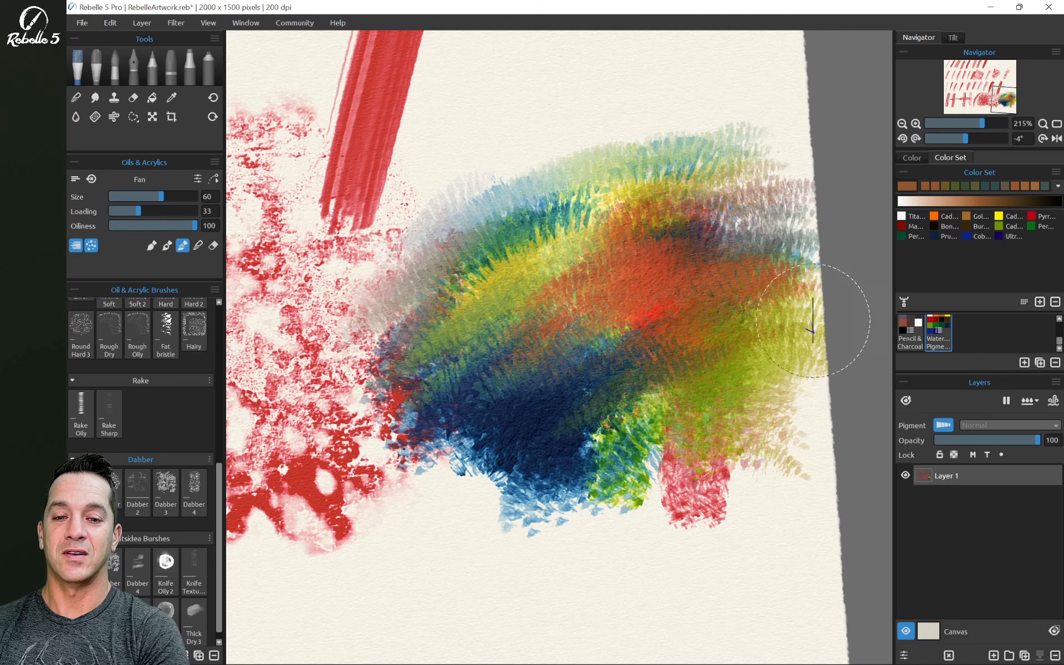
{"action": "mouse_move", "coordinate": [813, 320]}
{"action": "left_mouse_down"}
{"action": "mouse_move", "coordinate": [803, 221]}
{"action": "mouse_move", "coordinate": [815, 221]}
{"action": "mouse_move", "coordinate": [818, 205]}
{"action": "left_mouse_up"}
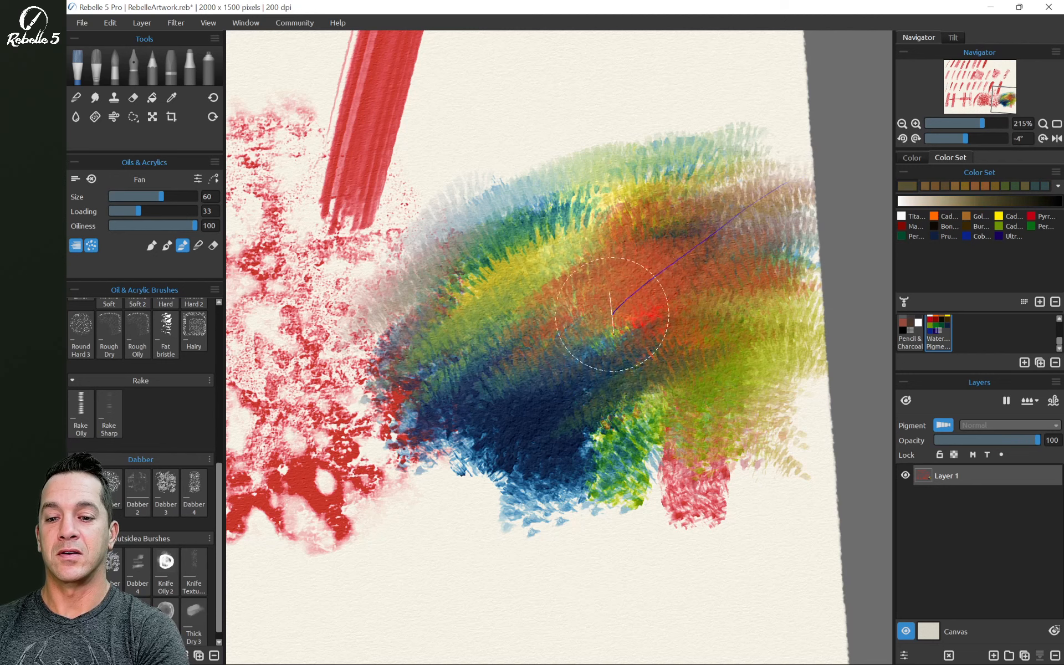
Cover the patch's lower half in orange and build thick ridged strokes over it with Filbert at size 46, loading 76.
{"action": "mouse_move", "coordinate": [612, 314]}
{"action": "left_mouse_down"}
{"action": "mouse_move", "coordinate": [435, 374]}
{"action": "mouse_move", "coordinate": [432, 434]}
{"action": "mouse_move", "coordinate": [592, 403]}
{"action": "mouse_move", "coordinate": [517, 504]}
{"action": "mouse_move", "coordinate": [698, 404]}
{"action": "mouse_move", "coordinate": [637, 338]}
{"action": "left_mouse_up"}
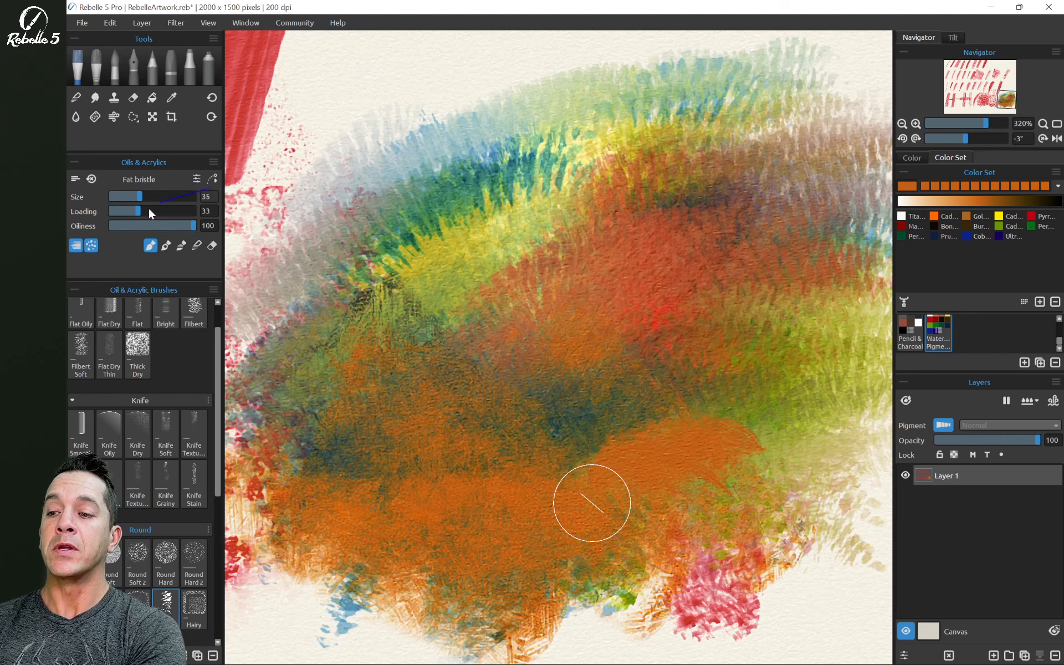
{"action": "left_click_drag", "start_coordinate": [149, 210], "coordinate": [187, 208]}
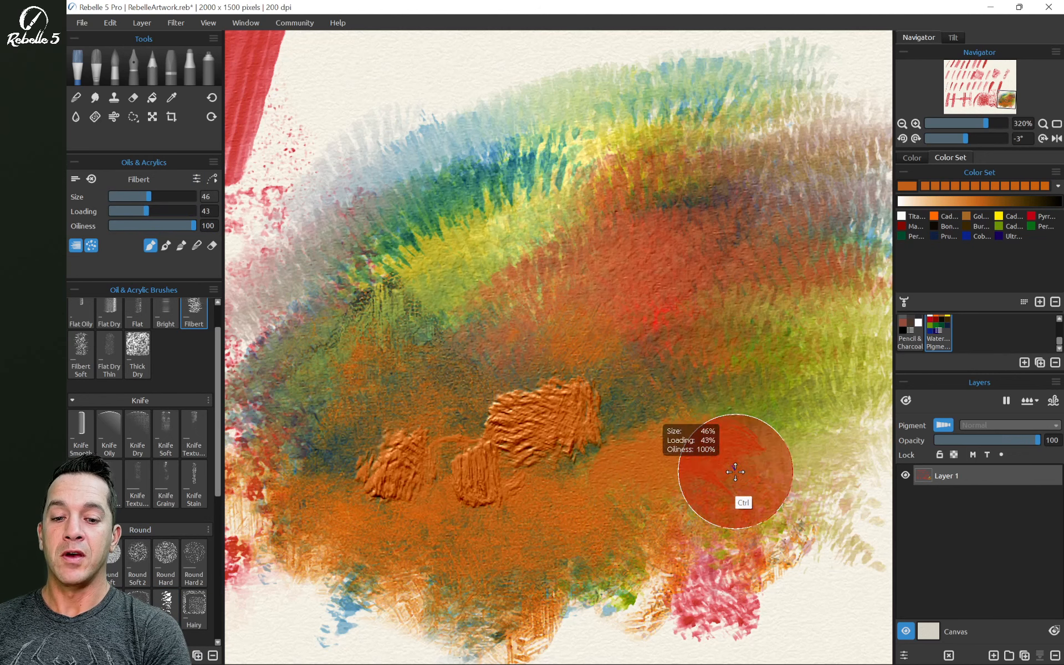
{"action": "mouse_move", "coordinate": [738, 478]}
{"action": "left_mouse_down"}
{"action": "mouse_move", "coordinate": [738, 446]}
{"action": "mouse_move", "coordinate": [742, 511]}
{"action": "mouse_move", "coordinate": [740, 467]}
{"action": "left_mouse_up"}
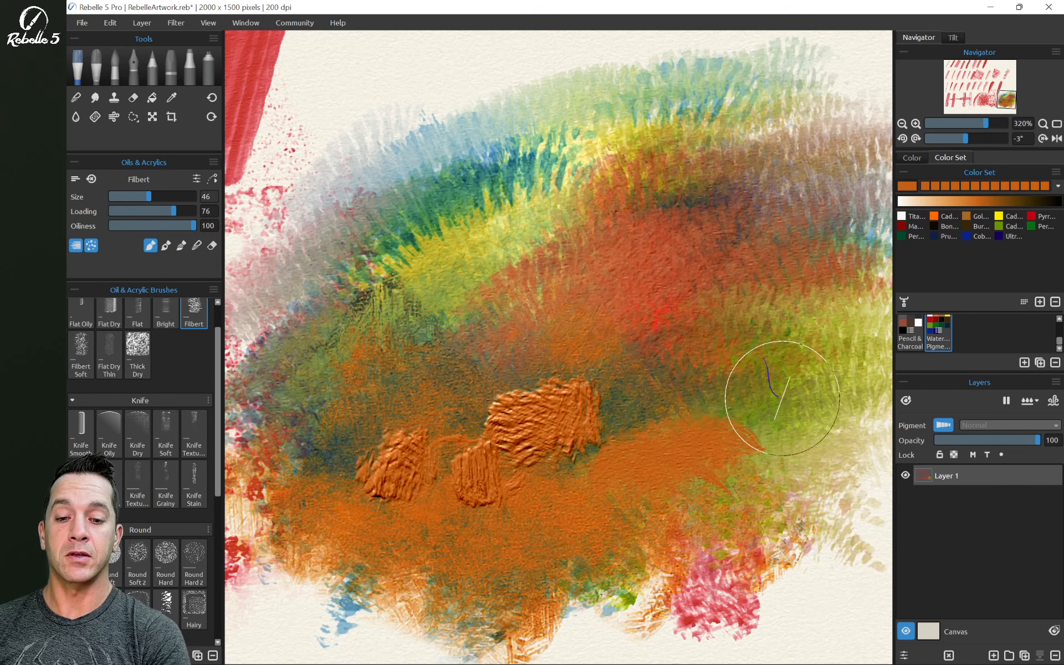
{"action": "mouse_move", "coordinate": [782, 398]}
{"action": "left_mouse_down"}
{"action": "mouse_move", "coordinate": [623, 444]}
{"action": "mouse_move", "coordinate": [563, 513]}
{"action": "mouse_move", "coordinate": [438, 571]}
{"action": "left_mouse_up"}
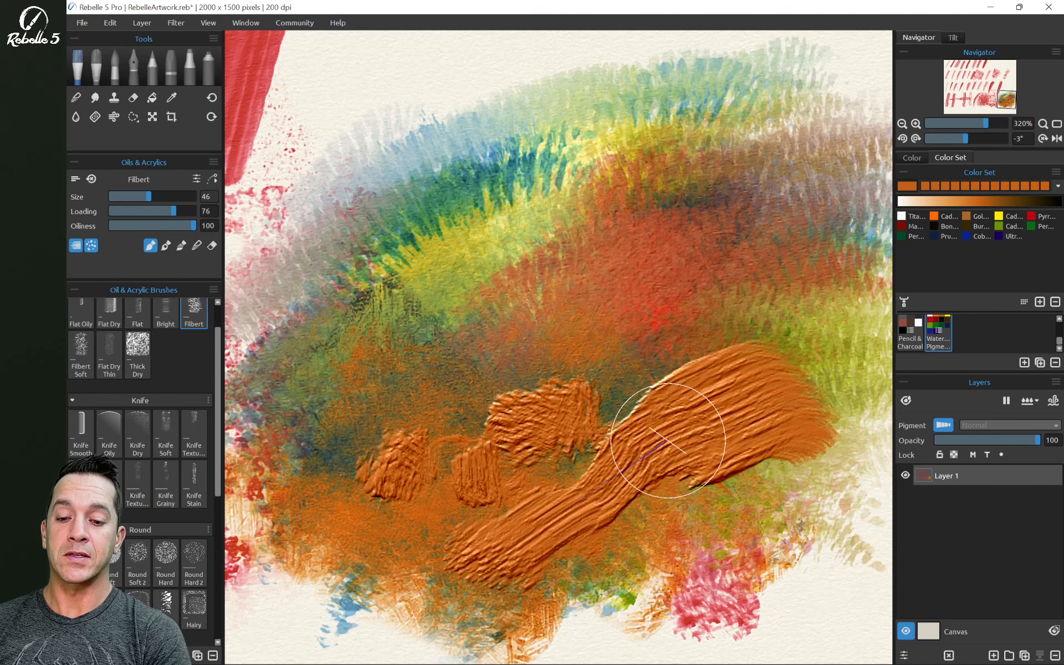
{"action": "mouse_move", "coordinate": [668, 441]}
{"action": "left_mouse_down"}
{"action": "mouse_move", "coordinate": [732, 500]}
{"action": "mouse_move", "coordinate": [790, 480]}
{"action": "mouse_move", "coordinate": [791, 446]}
{"action": "mouse_move", "coordinate": [791, 521]}
{"action": "left_mouse_up"}
{"action": "mouse_move", "coordinate": [806, 513]}
{"action": "left_mouse_down"}
{"action": "mouse_move", "coordinate": [748, 544]}
{"action": "mouse_move", "coordinate": [639, 561]}
{"action": "mouse_move", "coordinate": [562, 557]}
{"action": "mouse_move", "coordinate": [532, 544]}
{"action": "mouse_move", "coordinate": [511, 491]}
{"action": "mouse_move", "coordinate": [572, 450]}
{"action": "mouse_move", "coordinate": [611, 366]}
{"action": "mouse_move", "coordinate": [627, 375]}
{"action": "mouse_move", "coordinate": [629, 322]}
{"action": "mouse_move", "coordinate": [599, 331]}
{"action": "mouse_move", "coordinate": [605, 369]}
{"action": "mouse_move", "coordinate": [492, 371]}
{"action": "mouse_move", "coordinate": [376, 431]}
{"action": "left_mouse_up"}
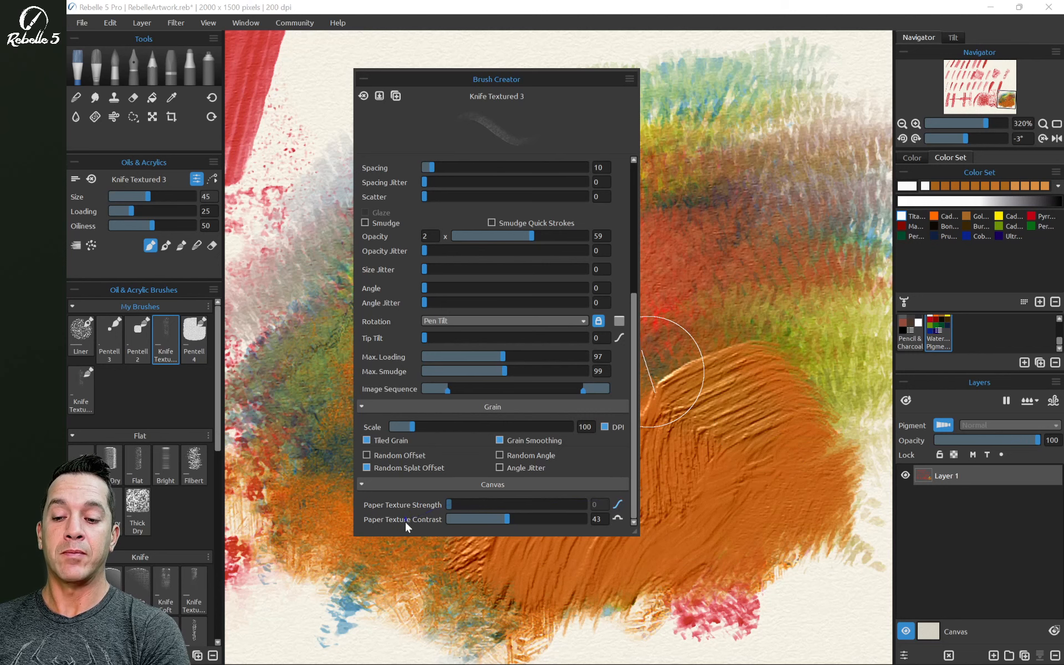
Keep Knife Textured 3's paper texture contrast mode on Light Texture and review its Texture Strength pressure curve.
{"action": "left_click", "coordinate": [618, 520]}
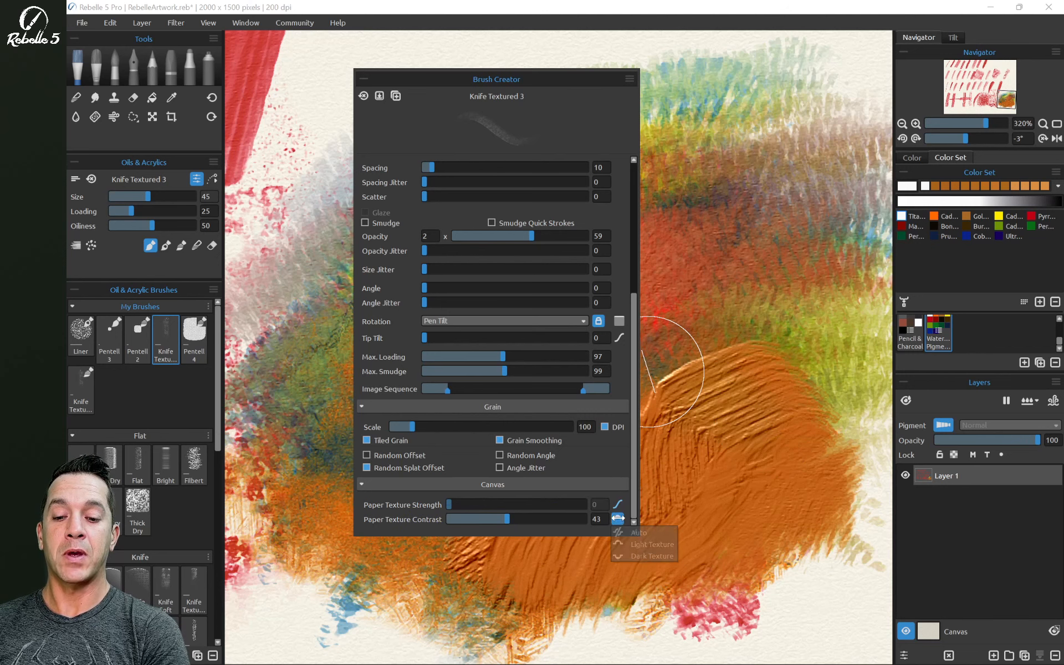
{"action": "left_click", "coordinate": [649, 545]}
{"action": "left_click", "coordinate": [617, 504]}
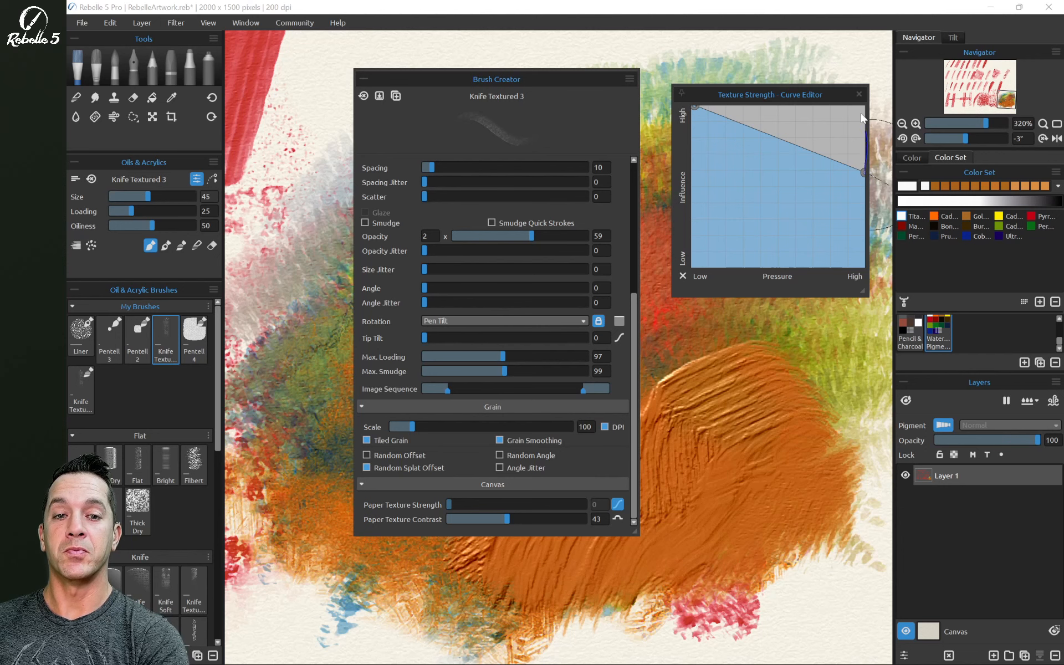
{"action": "left_click", "coordinate": [859, 95]}
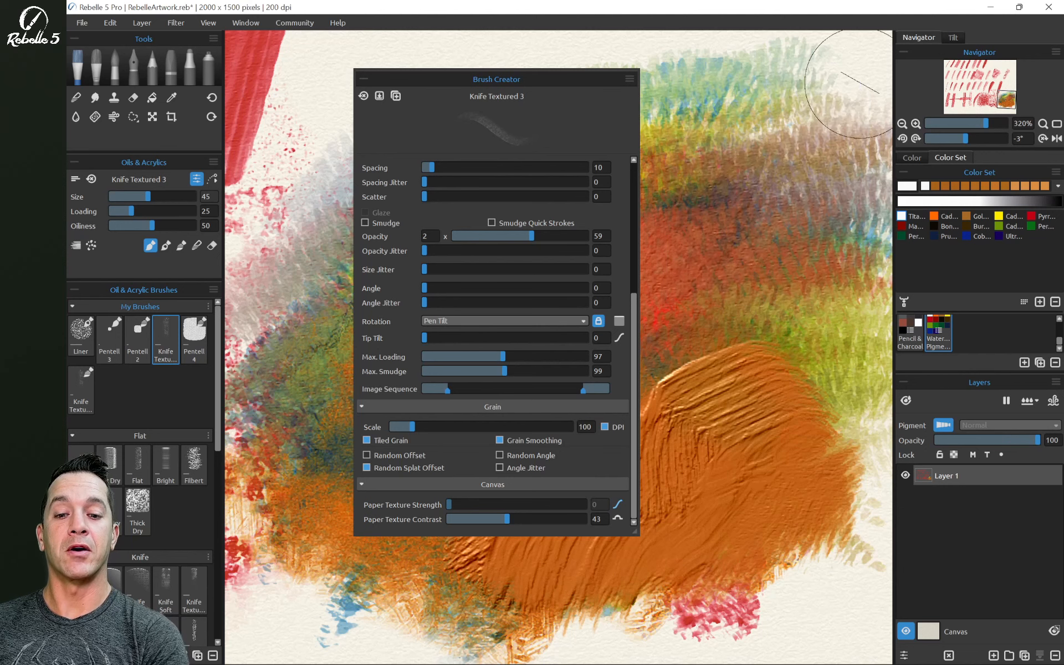
Undo a trial stroke and brush white lightly over the large ridged orange mound with Knife Textured 3 at size 45.
{"action": "mouse_move", "coordinate": [722, 316]}
{"action": "left_mouse_down"}
{"action": "mouse_move", "coordinate": [723, 366]}
{"action": "mouse_move", "coordinate": [746, 360]}
{"action": "mouse_move", "coordinate": [746, 409]}
{"action": "left_mouse_up"}
{"action": "key", "text": "ctrl+z"}
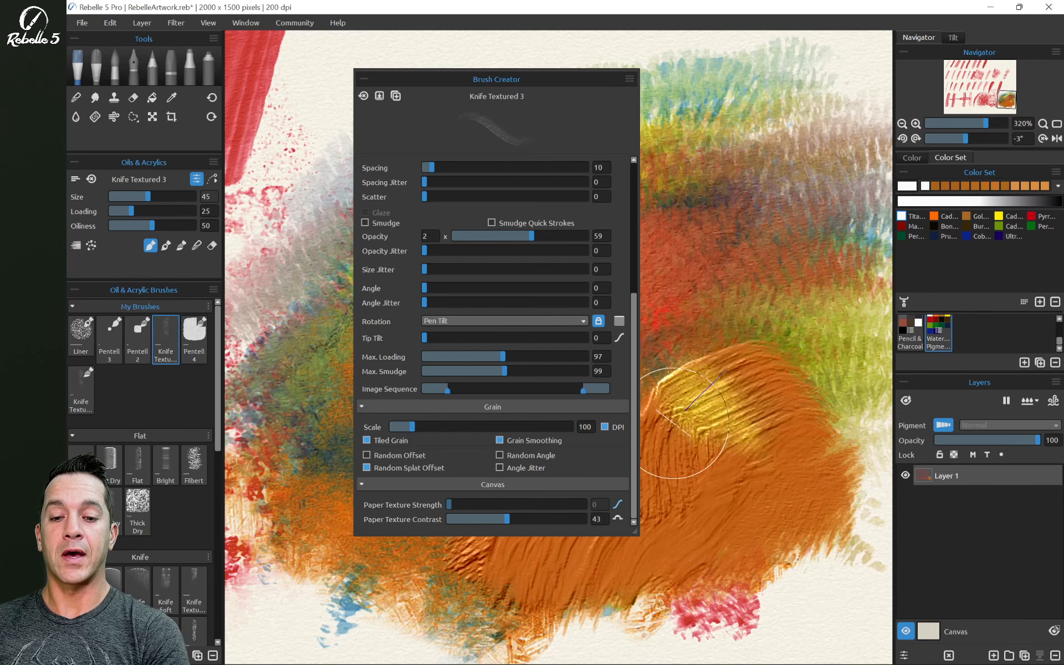
{"action": "mouse_move", "coordinate": [676, 436]}
{"action": "left_mouse_down"}
{"action": "mouse_move", "coordinate": [659, 452]}
{"action": "mouse_move", "coordinate": [689, 454]}
{"action": "mouse_move", "coordinate": [701, 389]}
{"action": "left_mouse_up"}
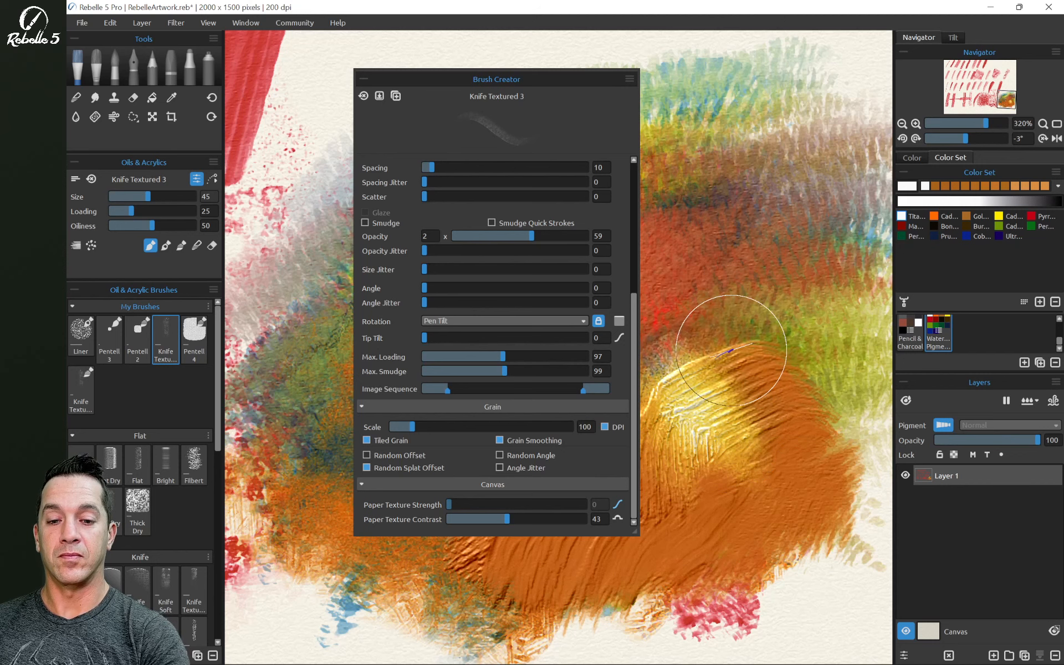
{"action": "mouse_move", "coordinate": [743, 360]}
{"action": "left_mouse_down"}
{"action": "mouse_move", "coordinate": [713, 356]}
{"action": "mouse_move", "coordinate": [712, 380]}
{"action": "mouse_move", "coordinate": [759, 388]}
{"action": "mouse_move", "coordinate": [715, 410]}
{"action": "mouse_move", "coordinate": [730, 450]}
{"action": "mouse_move", "coordinate": [804, 449]}
{"action": "mouse_move", "coordinate": [787, 404]}
{"action": "mouse_move", "coordinate": [669, 518]}
{"action": "left_mouse_up"}
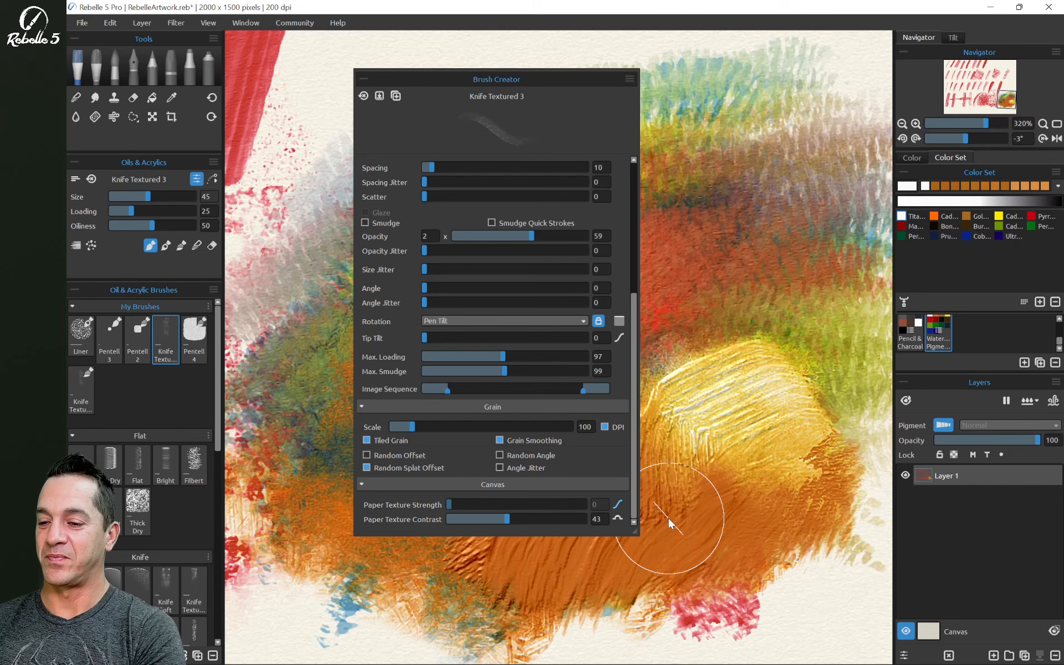
Close the Brush Creator and highlight the smaller raised orange ridges in white with Knife Textured 3.
{"action": "left_click", "coordinate": [197, 179]}
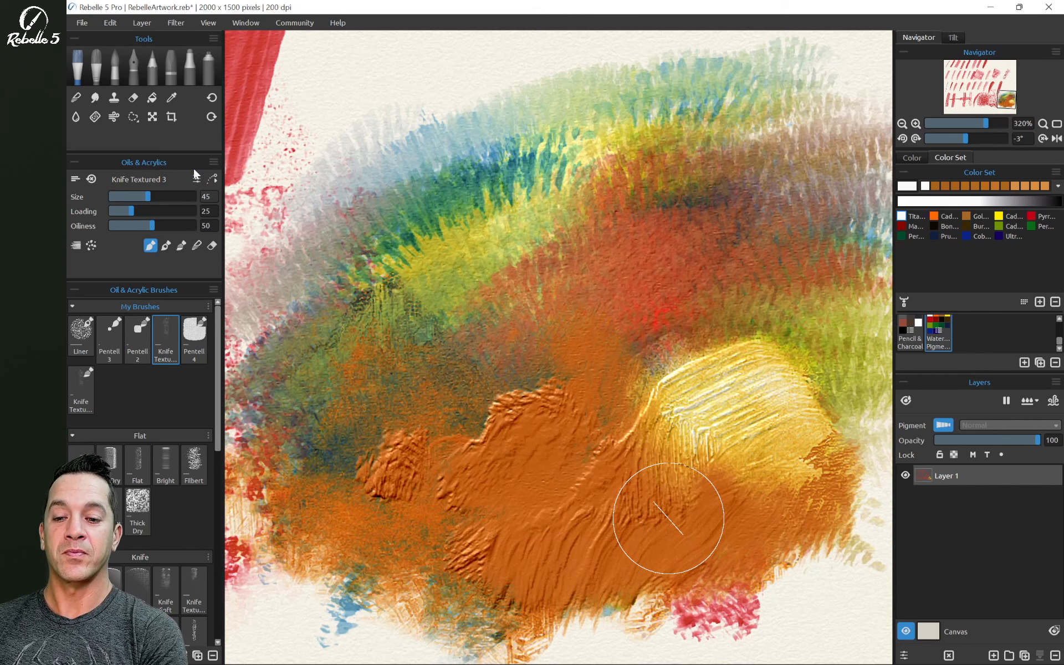
{"action": "mouse_move", "coordinate": [515, 413]}
{"action": "left_mouse_down"}
{"action": "mouse_move", "coordinate": [536, 394]}
{"action": "mouse_move", "coordinate": [527, 401]}
{"action": "mouse_move", "coordinate": [527, 375]}
{"action": "mouse_move", "coordinate": [482, 434]}
{"action": "mouse_move", "coordinate": [444, 432]}
{"action": "mouse_move", "coordinate": [387, 456]}
{"action": "mouse_move", "coordinate": [388, 447]}
{"action": "mouse_move", "coordinate": [407, 439]}
{"action": "mouse_move", "coordinate": [375, 482]}
{"action": "left_mouse_up"}
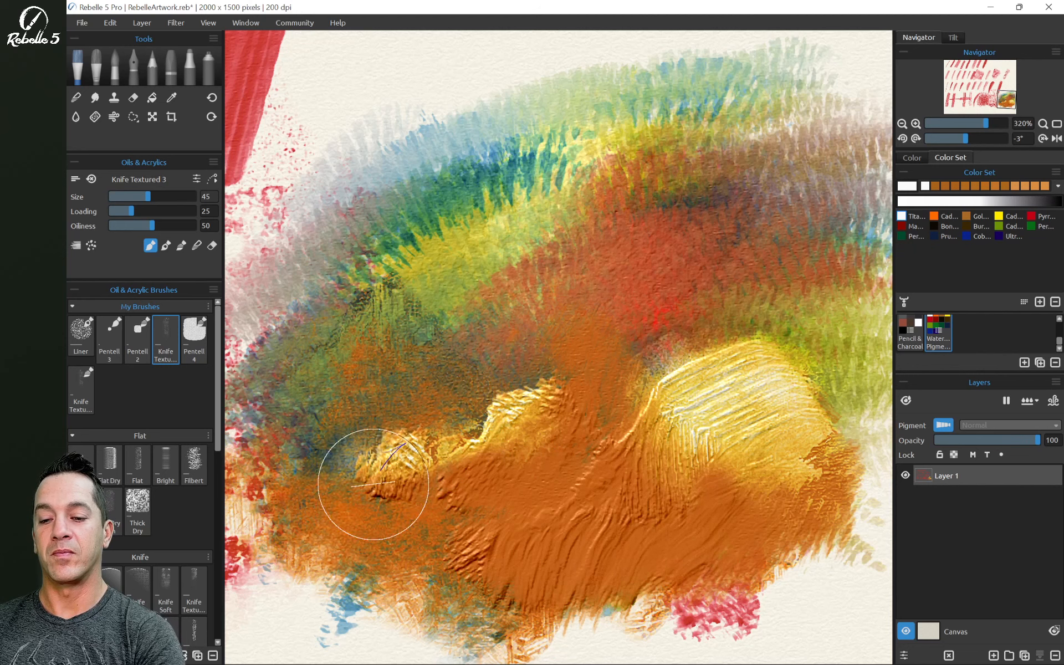
{"action": "mouse_move", "coordinate": [521, 404]}
{"action": "left_mouse_down"}
{"action": "mouse_move", "coordinate": [542, 397]}
{"action": "mouse_move", "coordinate": [529, 417]}
{"action": "mouse_move", "coordinate": [571, 383]}
{"action": "mouse_move", "coordinate": [563, 360]}
{"action": "mouse_move", "coordinate": [537, 421]}
{"action": "mouse_move", "coordinate": [580, 378]}
{"action": "mouse_move", "coordinate": [502, 455]}
{"action": "mouse_move", "coordinate": [470, 514]}
{"action": "mouse_move", "coordinate": [453, 516]}
{"action": "mouse_move", "coordinate": [462, 463]}
{"action": "mouse_move", "coordinate": [433, 490]}
{"action": "mouse_move", "coordinate": [368, 498]}
{"action": "mouse_move", "coordinate": [367, 480]}
{"action": "mouse_move", "coordinate": [457, 471]}
{"action": "mouse_move", "coordinate": [432, 488]}
{"action": "left_mouse_up"}
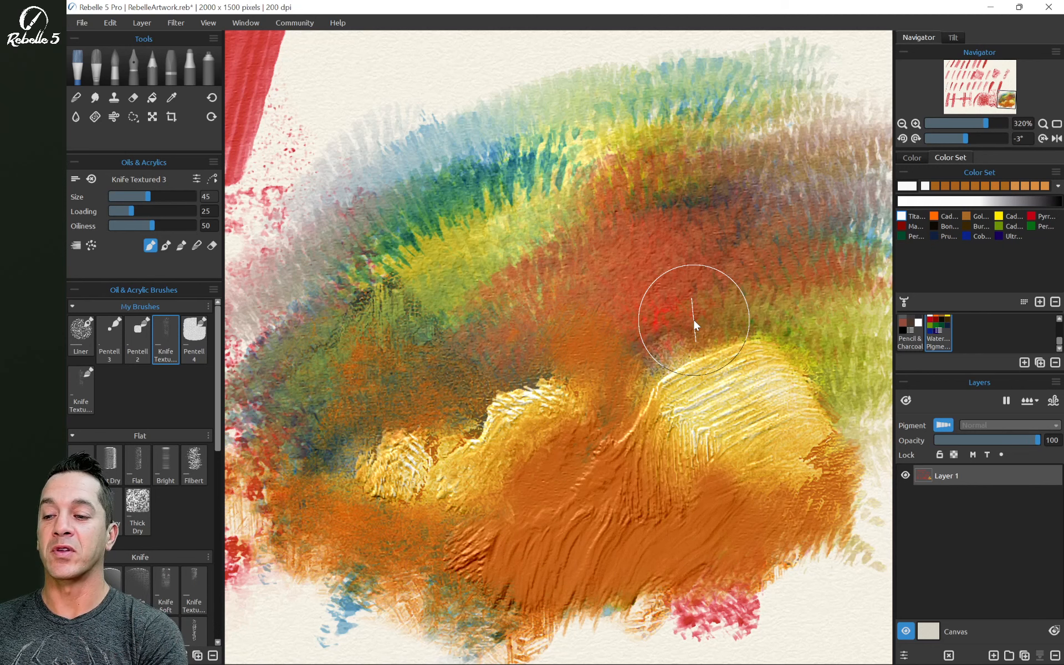
Switch to the Express Oils brushes and clear all paint from Layer 1.
{"action": "left_click", "coordinate": [98, 75]}
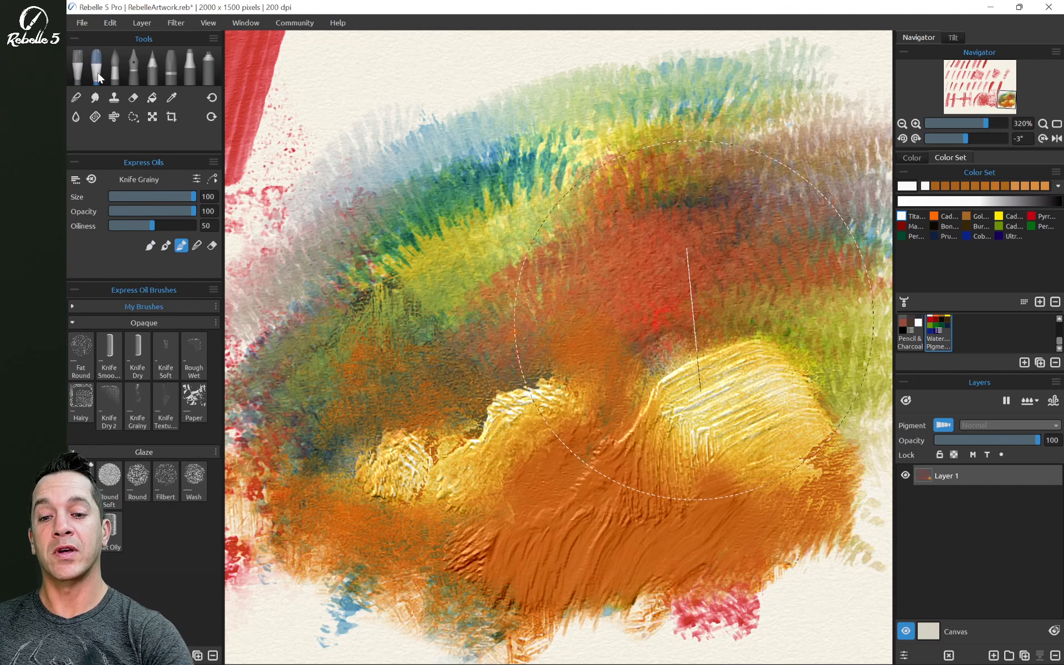
{"action": "scroll", "coordinate": [699, 199], "scroll_direction": "down", "scroll_amount": 3}
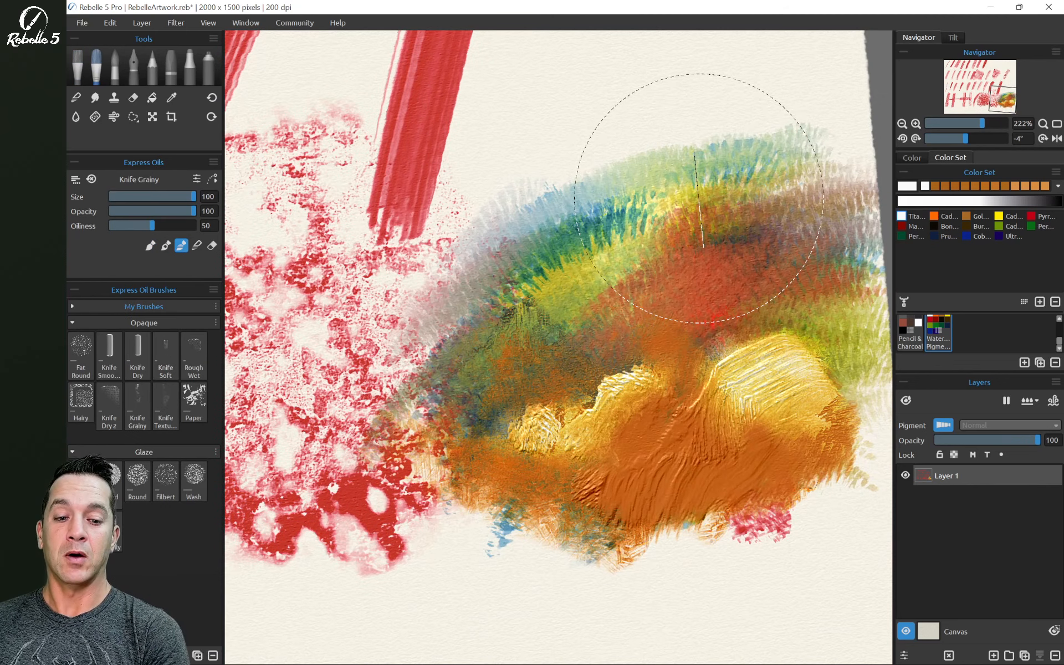
{"action": "key", "text": "ctrl+a"}
{"action": "key", "text": "Delete"}
{"action": "key", "text": "ctrl+z"}
{"action": "key", "text": "ctrl+z"}
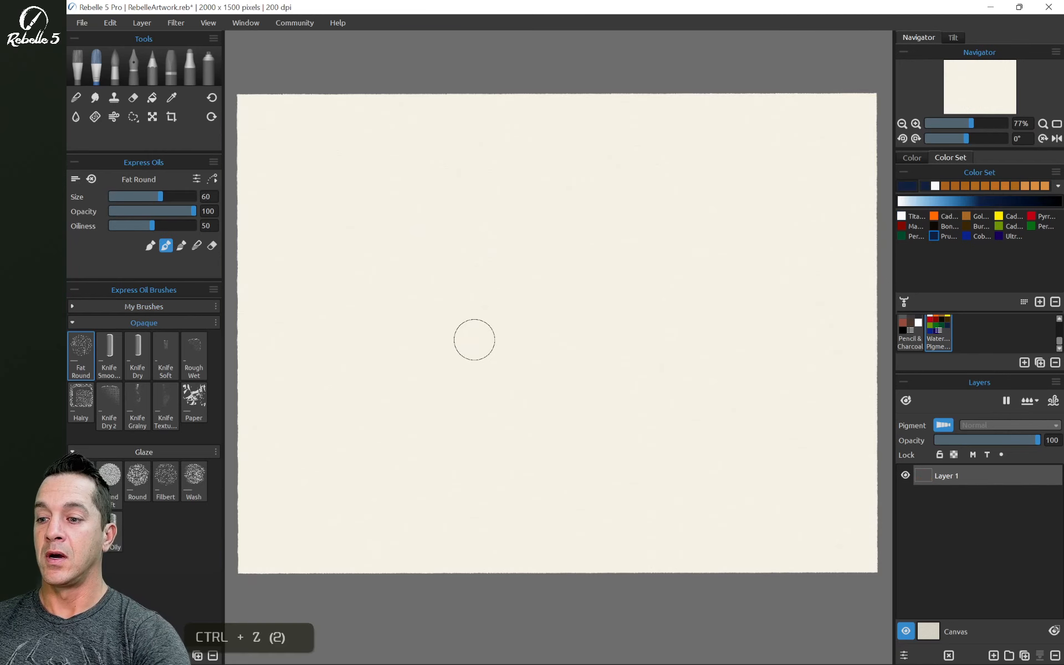
Paint slanted dark blue samples of Fat Round at size 60, Knife Smooth 2 at 35 and Knife Dry at 24.
{"action": "left_click_drag", "start_coordinate": [302, 271], "coordinate": [350, 143]}
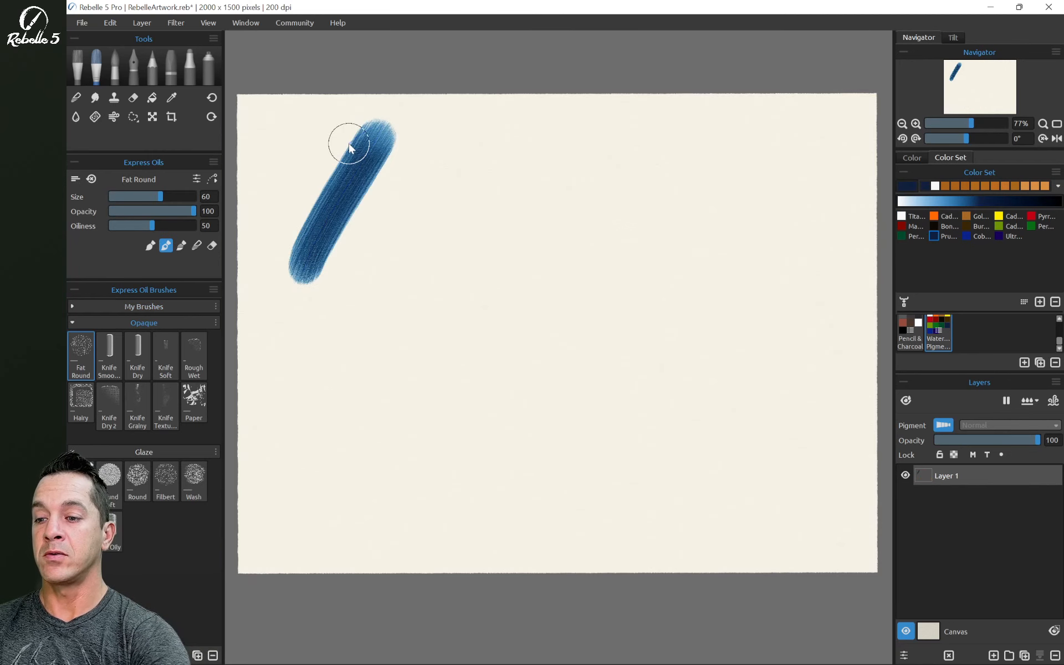
{"action": "left_click", "coordinate": [109, 354]}
{"action": "left_click_drag", "start_coordinate": [356, 294], "coordinate": [446, 123]}
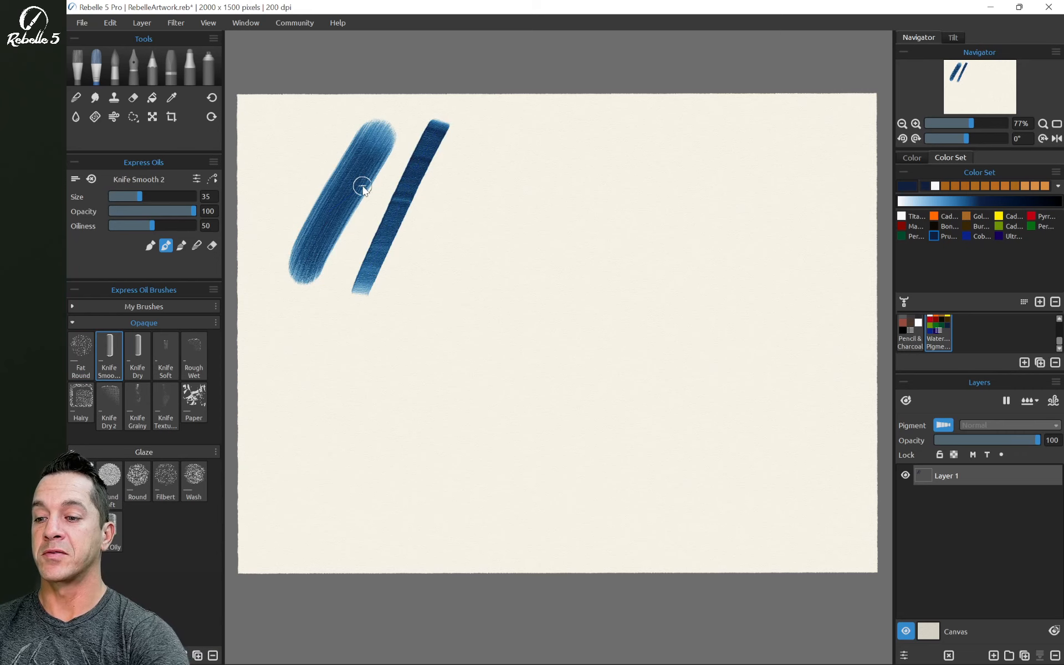
{"action": "left_click", "coordinate": [149, 358]}
{"action": "left_click_drag", "start_coordinate": [421, 302], "coordinate": [498, 131]}
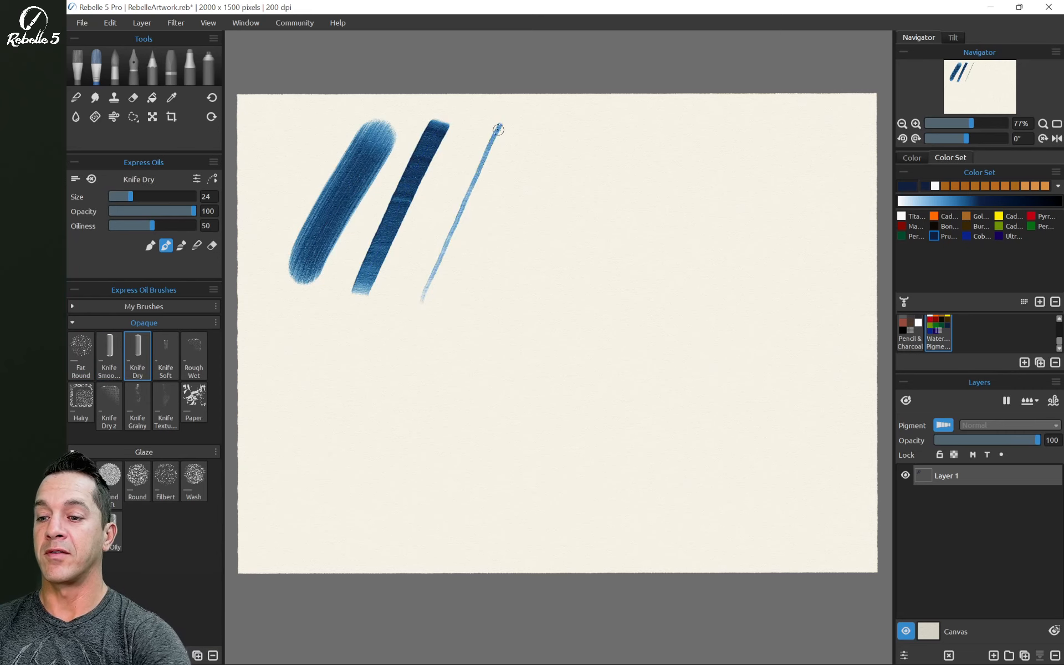
Continue the row with dark blue samples of Knife Soft at size 14 and Rough Wet at 17, plus a wider Rough Wet stroke.
{"action": "left_click", "coordinate": [167, 357]}
{"action": "left_click_drag", "start_coordinate": [474, 291], "coordinate": [565, 112]}
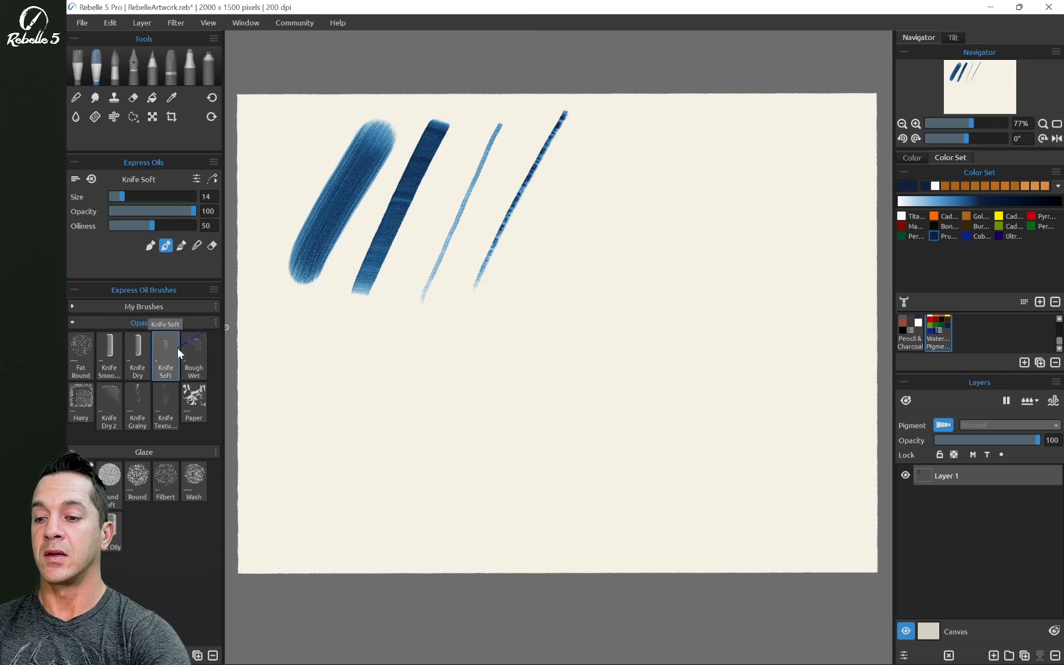
{"action": "left_click", "coordinate": [199, 359]}
{"action": "left_click_drag", "start_coordinate": [528, 280], "coordinate": [628, 111]}
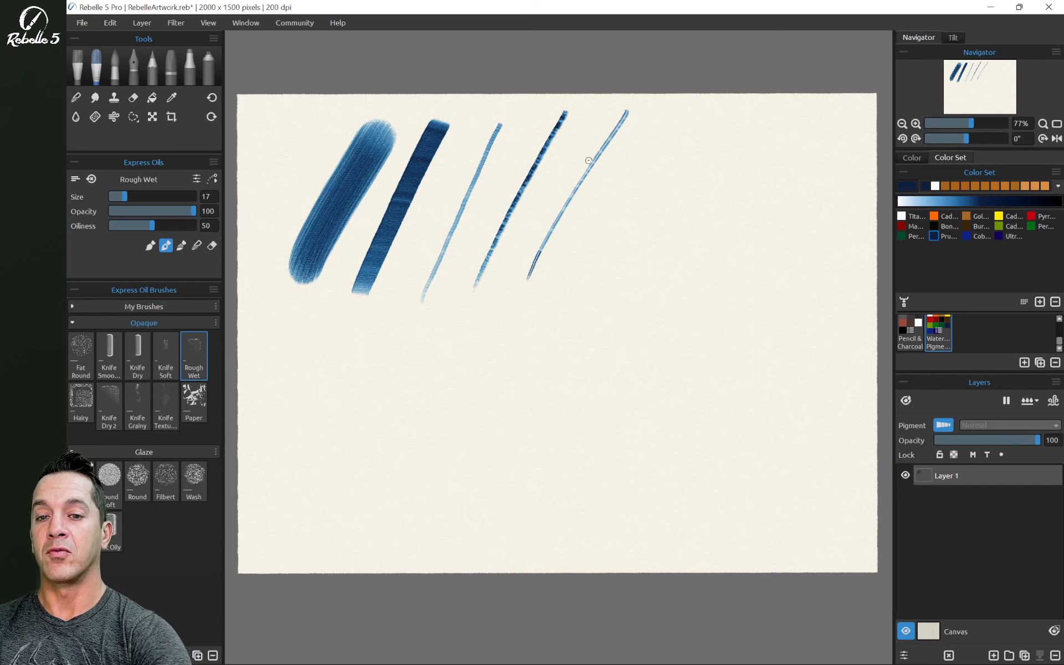
{"action": "mouse_move", "coordinate": [561, 253]}
{"action": "left_mouse_down"}
{"action": "mouse_move", "coordinate": [605, 254]}
{"action": "mouse_move", "coordinate": [654, 161]}
{"action": "mouse_move", "coordinate": [699, 102]}
{"action": "left_mouse_up"}
Add dark blue samples of the Hairy brush at size 35 and size 80 to the end of the row.
{"action": "left_click", "coordinate": [79, 394]}
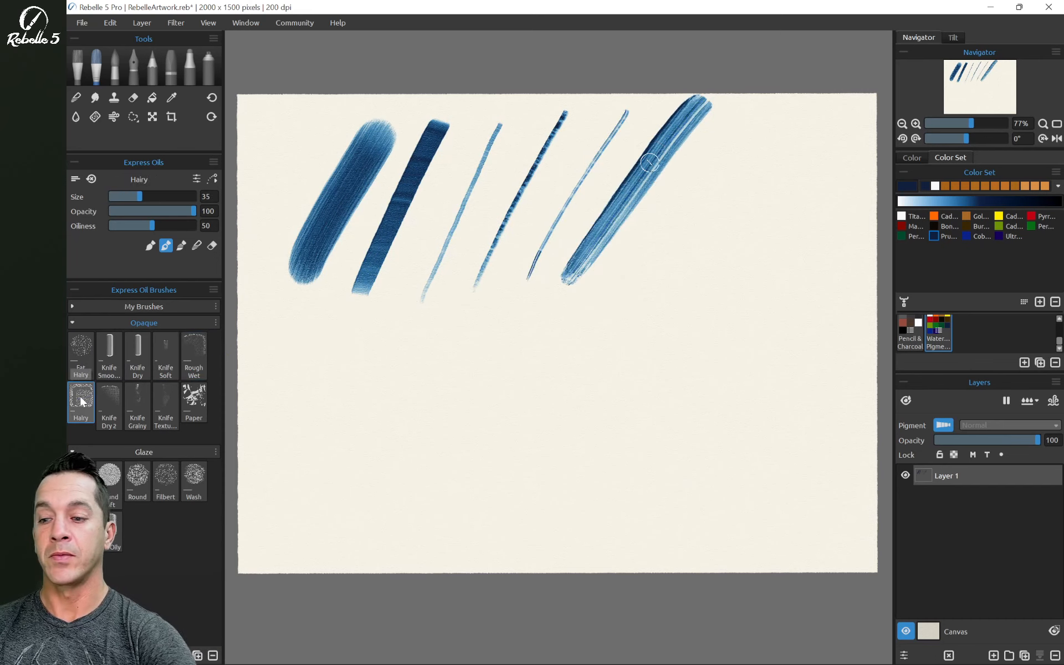
{"action": "left_click_drag", "start_coordinate": [658, 265], "coordinate": [771, 95]}
{"action": "left_click_drag", "start_coordinate": [721, 230], "coordinate": [748, 232]}
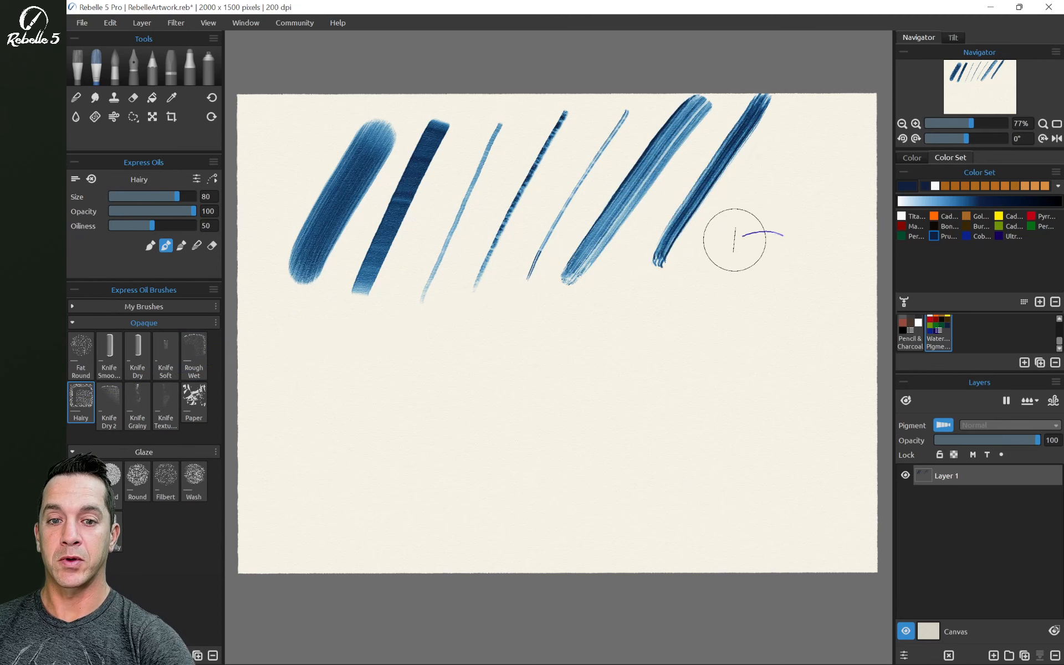
{"action": "left_click_drag", "start_coordinate": [713, 273], "coordinate": [837, 95]}
{"action": "key", "text": "ctrl+z"}
Start a second row with slanted dark blue samples of Knife Dry 2, one at size 23 and one with a larger brush.
{"action": "left_click", "coordinate": [113, 404]}
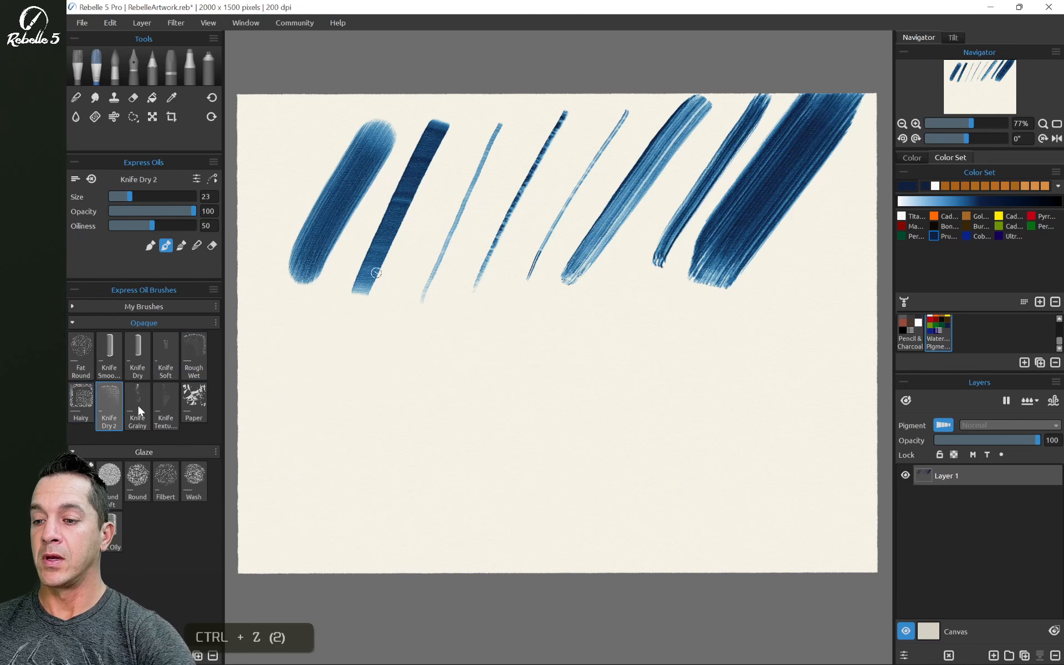
{"action": "left_click_drag", "start_coordinate": [274, 477], "coordinate": [324, 342]}
{"action": "left_click_drag", "start_coordinate": [332, 446], "coordinate": [360, 446]}
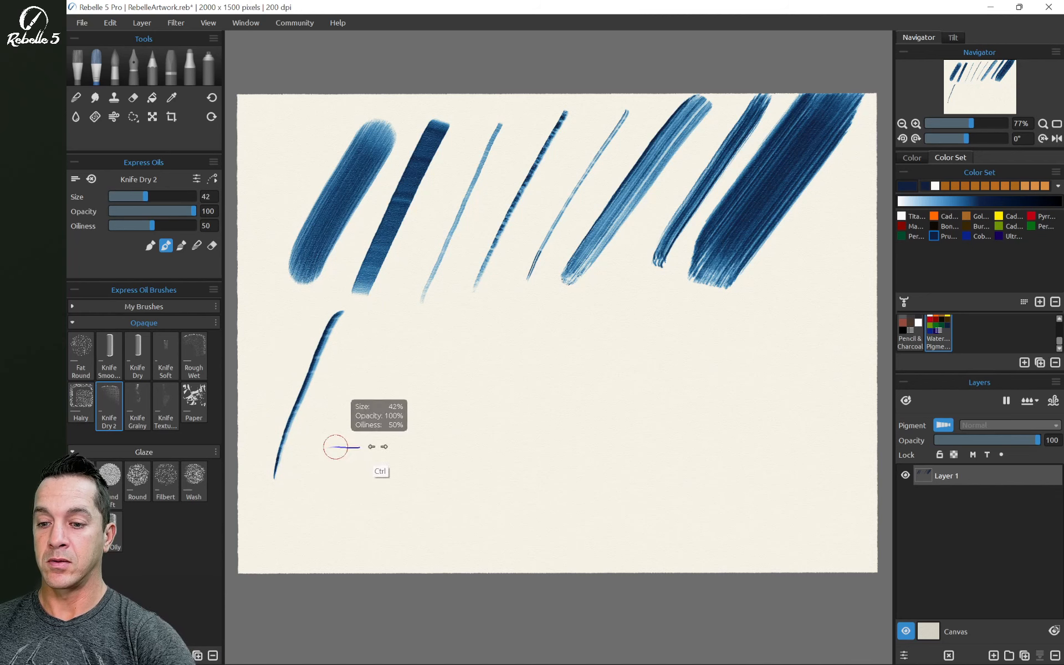
{"action": "left_click_drag", "start_coordinate": [335, 495], "coordinate": [399, 291]}
Add two slanted Knife Grainy samples to the second row, one narrow and one wider.
{"action": "left_click", "coordinate": [134, 402]}
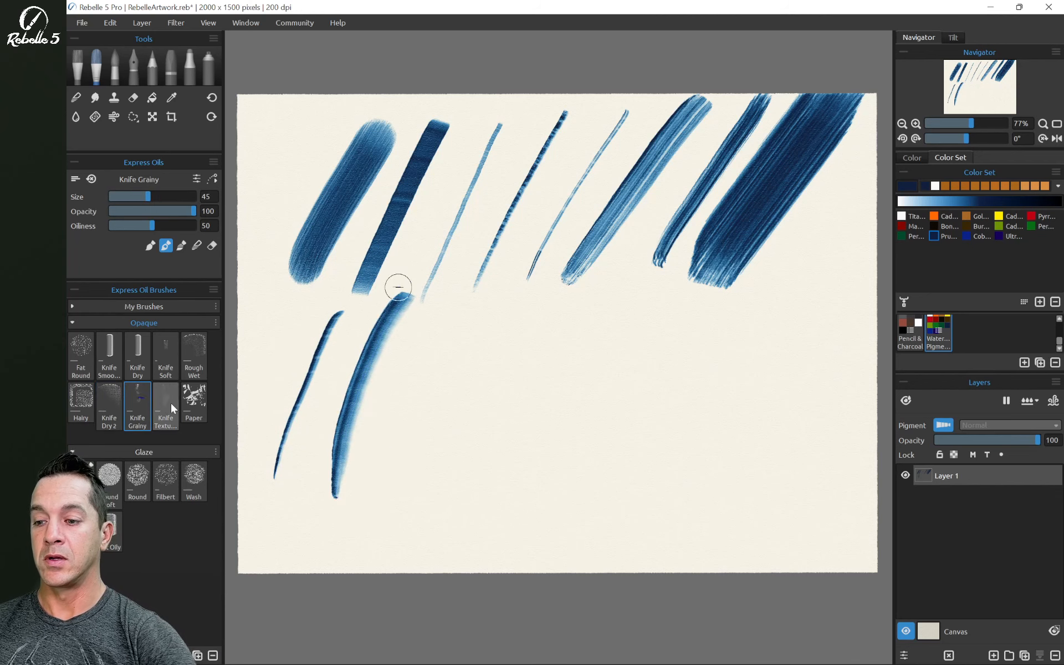
{"action": "left_click_drag", "start_coordinate": [409, 472], "coordinate": [472, 306]}
{"action": "mouse_move", "coordinate": [450, 485]}
{"action": "left_mouse_down"}
{"action": "mouse_move", "coordinate": [466, 464]}
{"action": "mouse_move", "coordinate": [525, 336]}
{"action": "mouse_move", "coordinate": [524, 304]}
{"action": "left_mouse_up"}
Add Knife Textured samples at size 39 and size 74, and finish the second row with a Paper brush sample at size 40.
{"action": "left_click", "coordinate": [165, 399]}
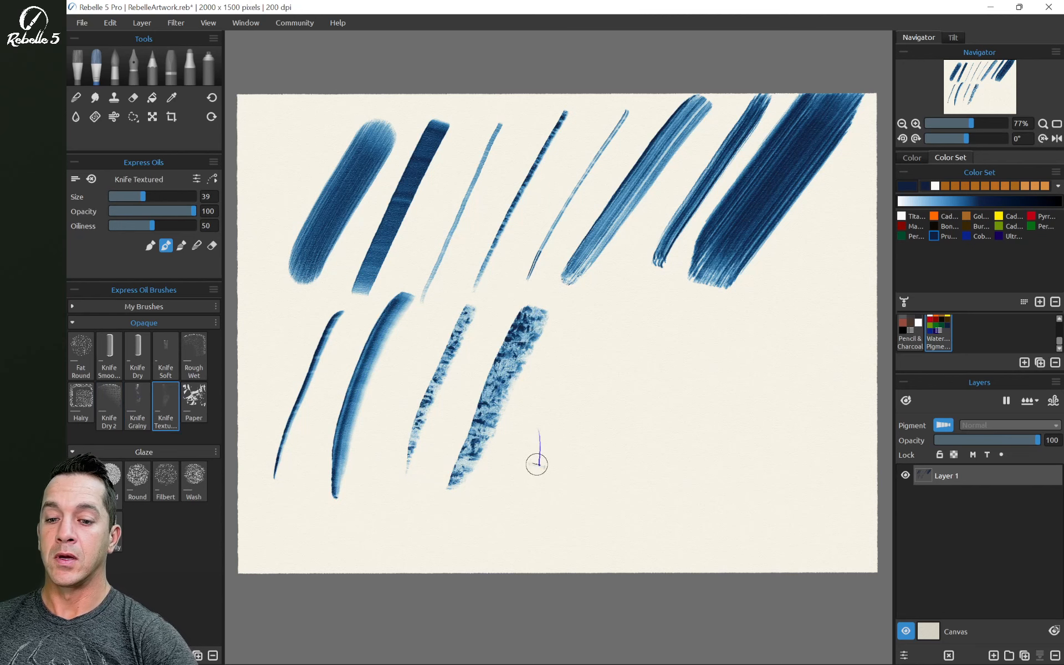
{"action": "left_click_drag", "start_coordinate": [535, 462], "coordinate": [596, 319]}
{"action": "left_click_drag", "start_coordinate": [622, 472], "coordinate": [648, 333]}
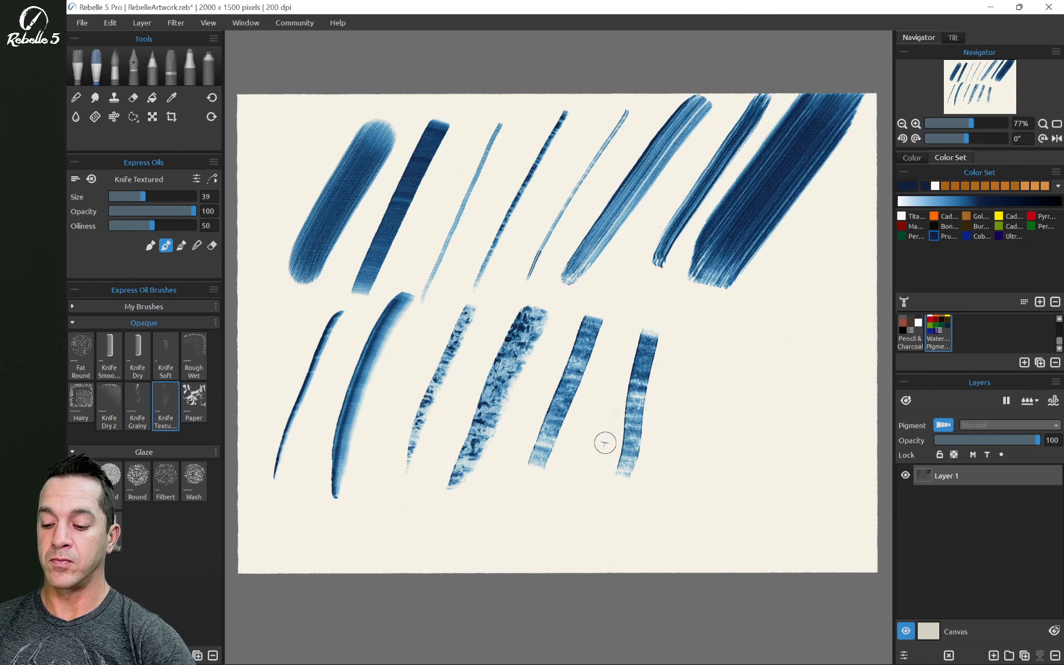
{"action": "key", "text": "ctrl+z"}
{"action": "left_click_drag", "start_coordinate": [638, 444], "coordinate": [662, 443], "text": "ctrl"}
{"action": "mouse_move", "coordinate": [589, 470]}
{"action": "left_mouse_down"}
{"action": "mouse_move", "coordinate": [661, 325]}
{"action": "mouse_move", "coordinate": [637, 327]}
{"action": "left_mouse_up"}
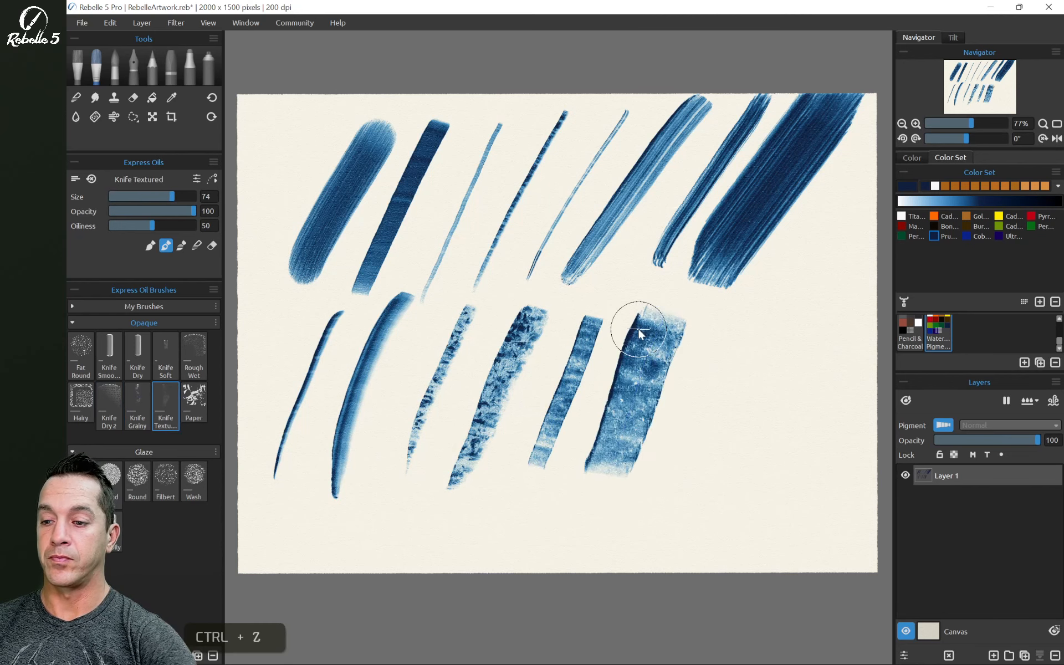
{"action": "left_click", "coordinate": [202, 394]}
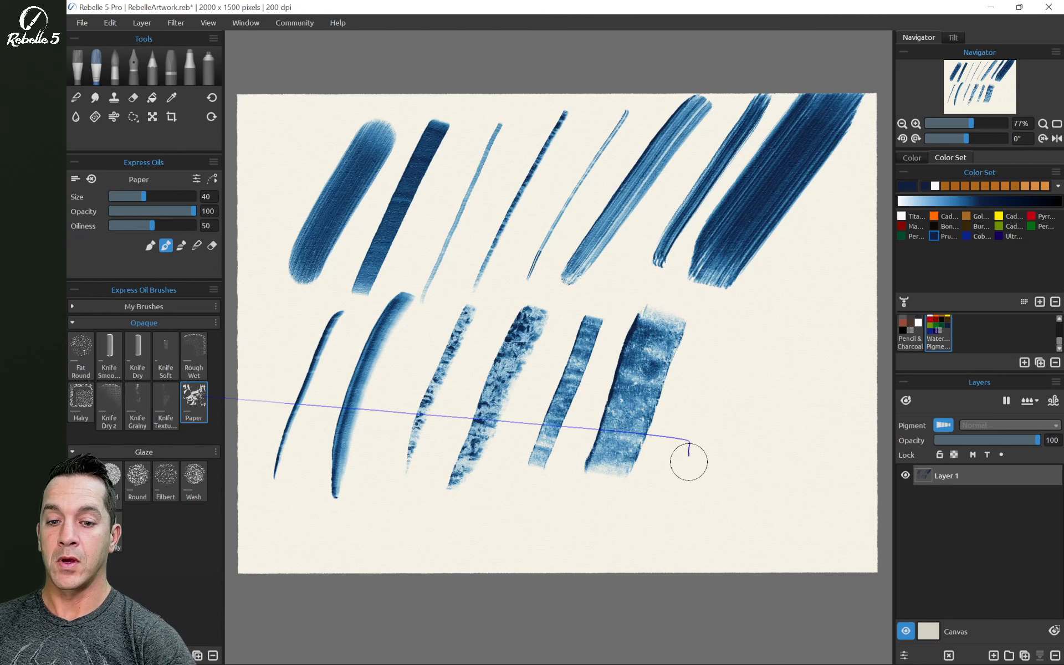
{"action": "mouse_move", "coordinate": [689, 456]}
{"action": "left_mouse_down"}
{"action": "mouse_move", "coordinate": [741, 325]}
{"action": "mouse_move", "coordinate": [743, 423]}
{"action": "left_mouse_up"}
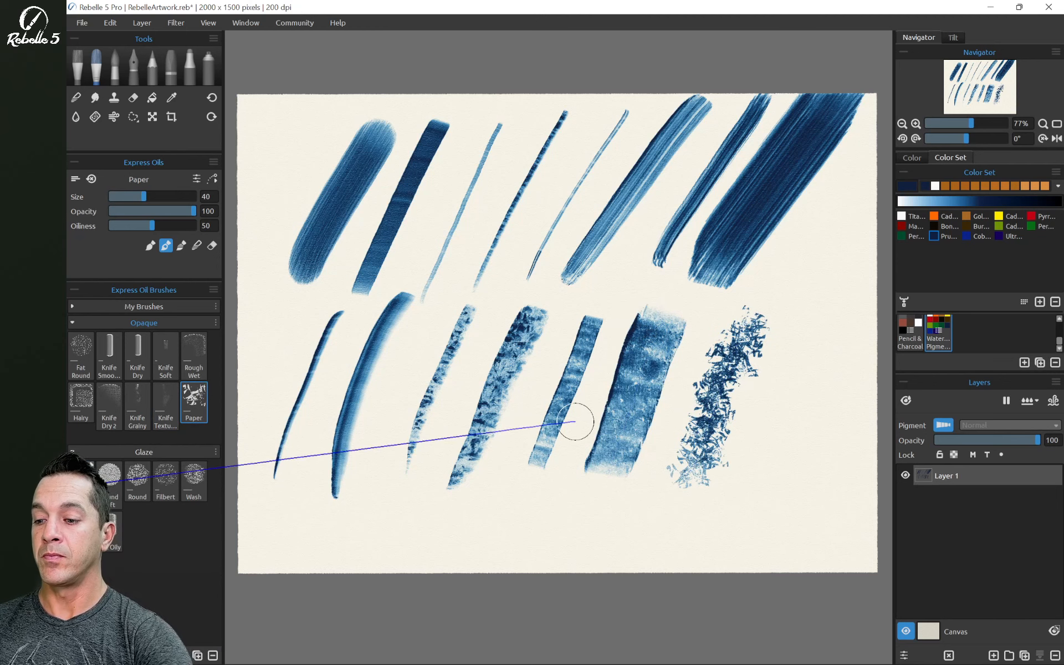
Start a third row with short samples of the Glaze brushes Liner at size 79 and Round Soft at size 35.
{"action": "left_click", "coordinate": [81, 481]}
{"action": "left_click_drag", "start_coordinate": [265, 548], "coordinate": [299, 500]}
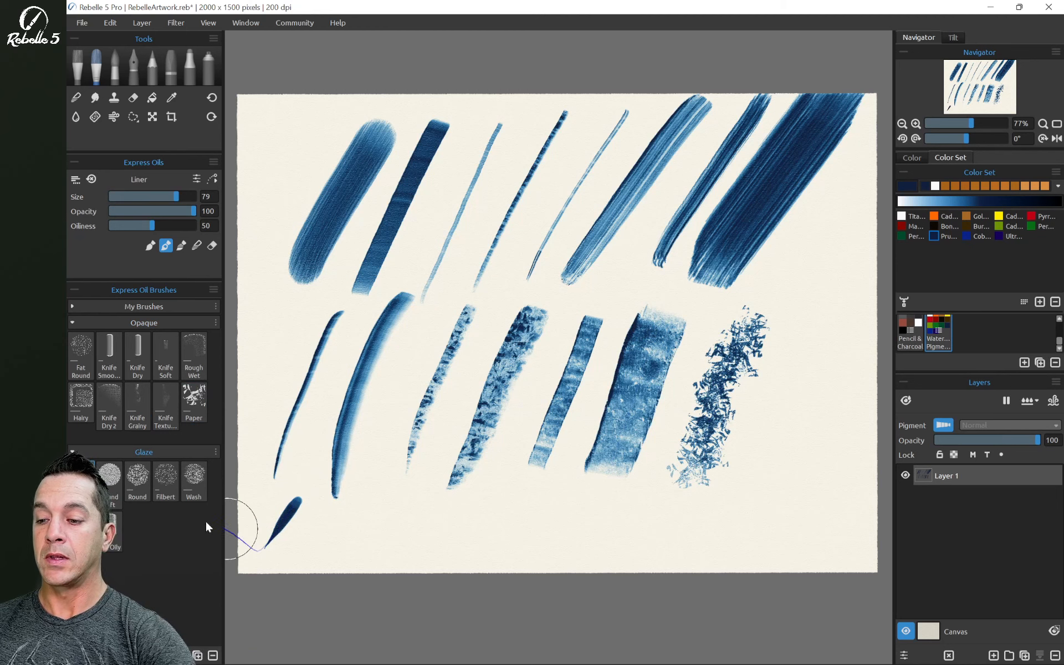
{"action": "left_click", "coordinate": [109, 476]}
{"action": "left_click_drag", "start_coordinate": [332, 542], "coordinate": [367, 504]}
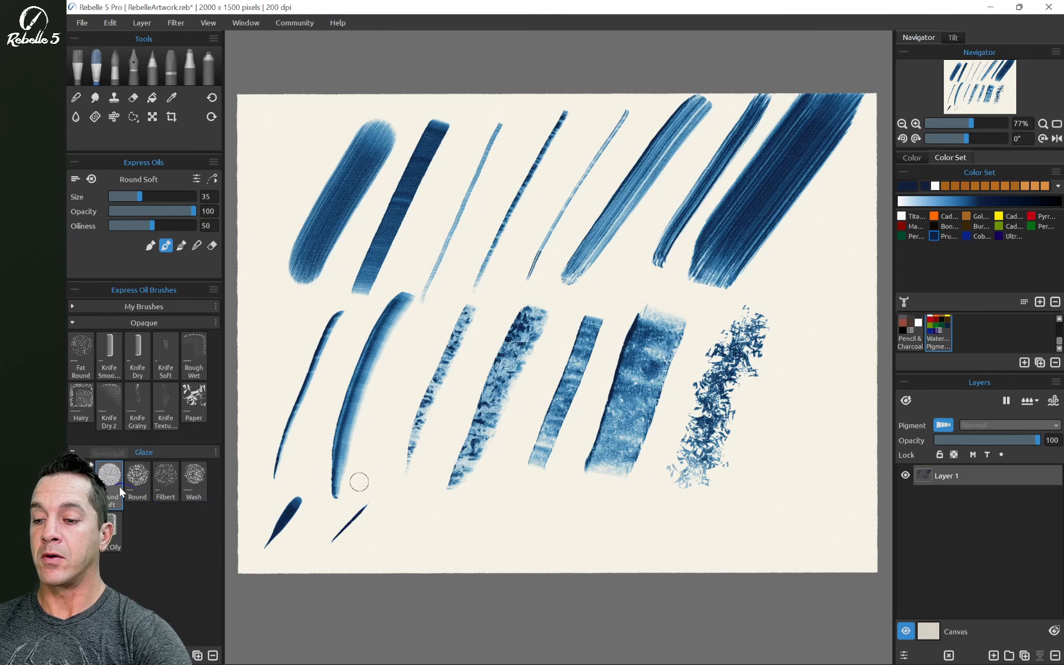
Continue the third row with slanted samples of Round at size 50, Filbert at size 30 and Wash at size 40.
{"action": "left_click", "coordinate": [137, 478]}
{"action": "left_click_drag", "start_coordinate": [384, 546], "coordinate": [445, 470]}
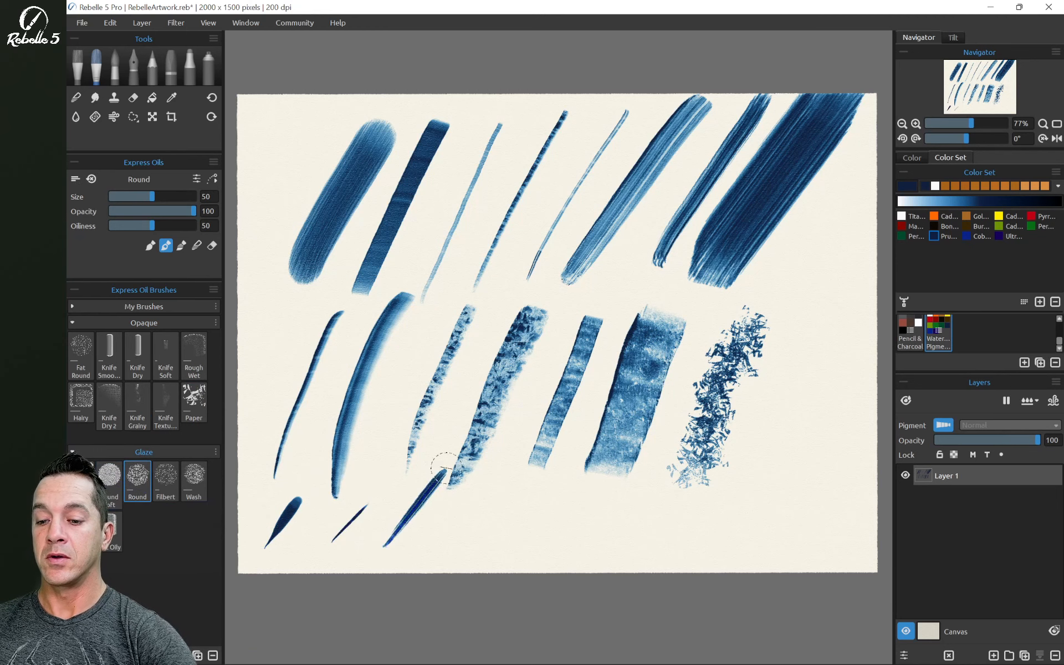
{"action": "left_click", "coordinate": [169, 491]}
{"action": "left_click_drag", "start_coordinate": [413, 558], "coordinate": [479, 482]}
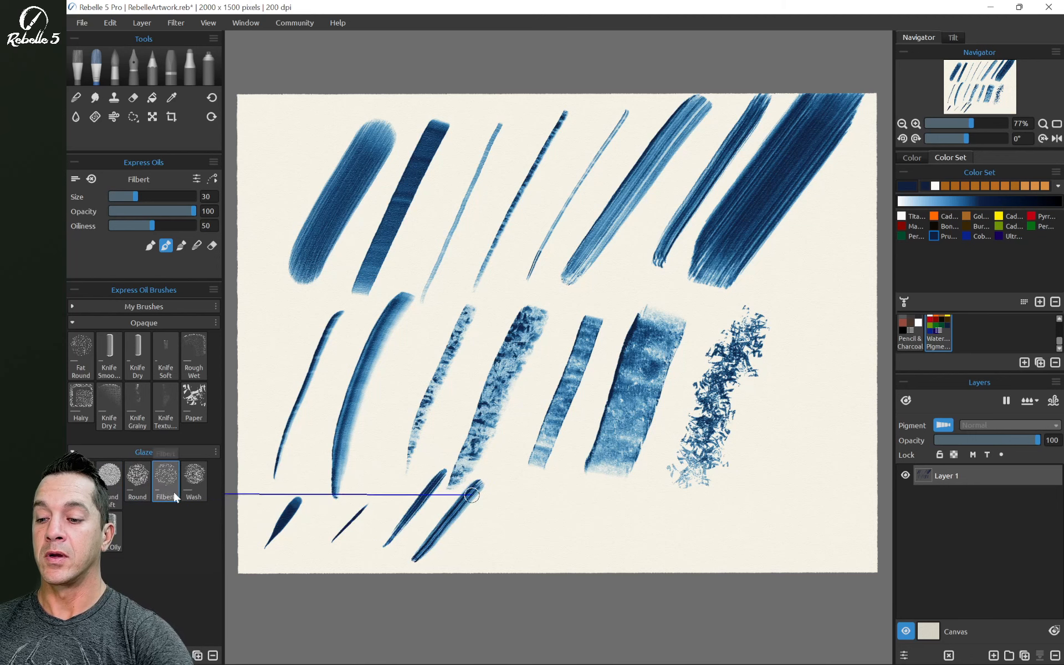
{"action": "left_click", "coordinate": [193, 481]}
{"action": "left_click_drag", "start_coordinate": [495, 545], "coordinate": [544, 485]}
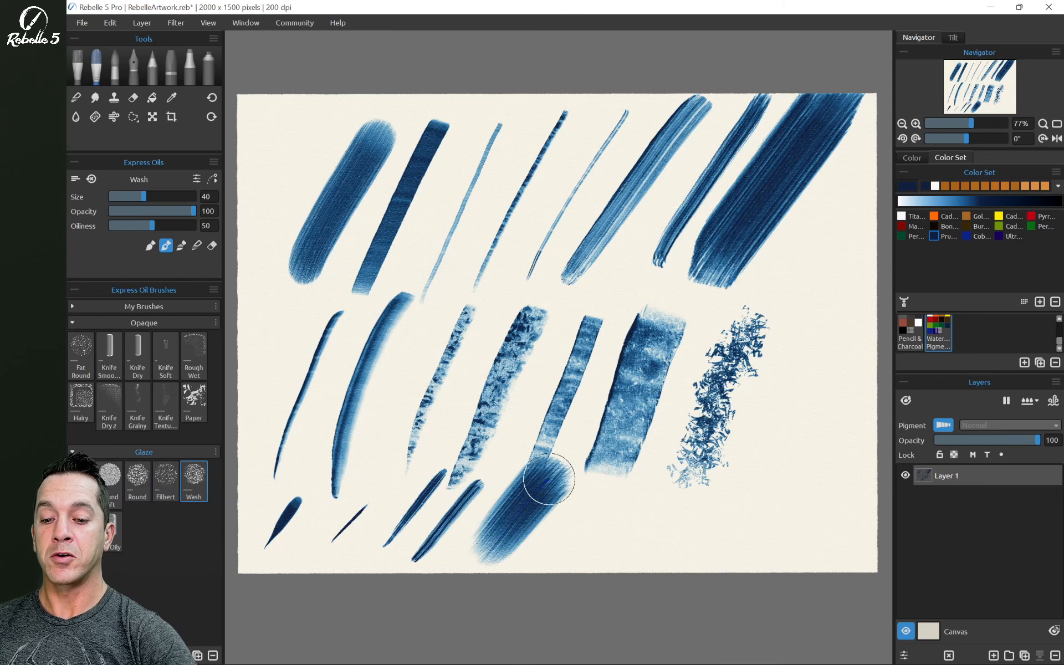
Paint two slanted dark blue Flat Oily samples at the end of the third row.
{"action": "left_click", "coordinate": [116, 528]}
{"action": "left_click", "coordinate": [115, 529]}
{"action": "left_click_drag", "start_coordinate": [557, 552], "coordinate": [620, 485]}
{"action": "left_click_drag", "start_coordinate": [618, 568], "coordinate": [690, 473]}
Paint overlapping Flat Oily strokes at opacity 48 in the canvas's lower right corner and a dense dark blue patch at opacity 100 beside them.
{"action": "left_click", "coordinate": [150, 212]}
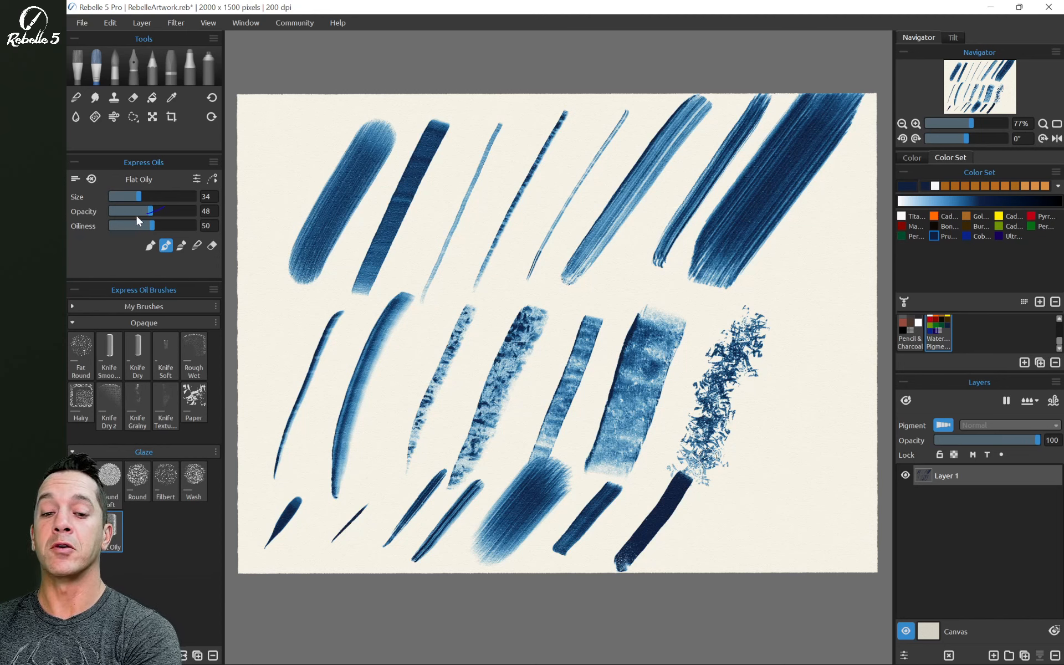
{"action": "mouse_move", "coordinate": [746, 507]}
{"action": "left_mouse_down"}
{"action": "mouse_move", "coordinate": [787, 426]}
{"action": "mouse_move", "coordinate": [799, 461]}
{"action": "mouse_move", "coordinate": [825, 479]}
{"action": "left_mouse_up"}
{"action": "mouse_move", "coordinate": [790, 382]}
{"action": "left_mouse_down"}
{"action": "mouse_move", "coordinate": [793, 532]}
{"action": "mouse_move", "coordinate": [818, 399]}
{"action": "mouse_move", "coordinate": [819, 552]}
{"action": "left_mouse_up"}
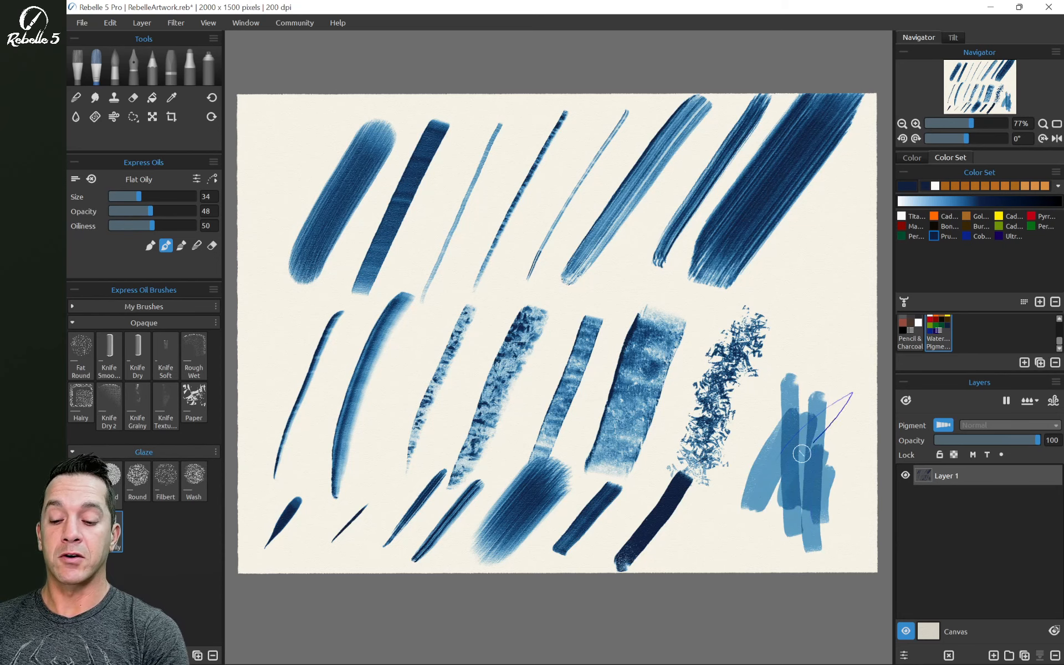
{"action": "left_click_drag", "start_coordinate": [793, 421], "coordinate": [805, 338]}
{"action": "mouse_move", "coordinate": [760, 447]}
{"action": "left_mouse_down"}
{"action": "mouse_move", "coordinate": [765, 406]}
{"action": "mouse_move", "coordinate": [721, 526]}
{"action": "mouse_move", "coordinate": [713, 487]}
{"action": "mouse_move", "coordinate": [744, 504]}
{"action": "mouse_move", "coordinate": [750, 459]}
{"action": "left_mouse_up"}
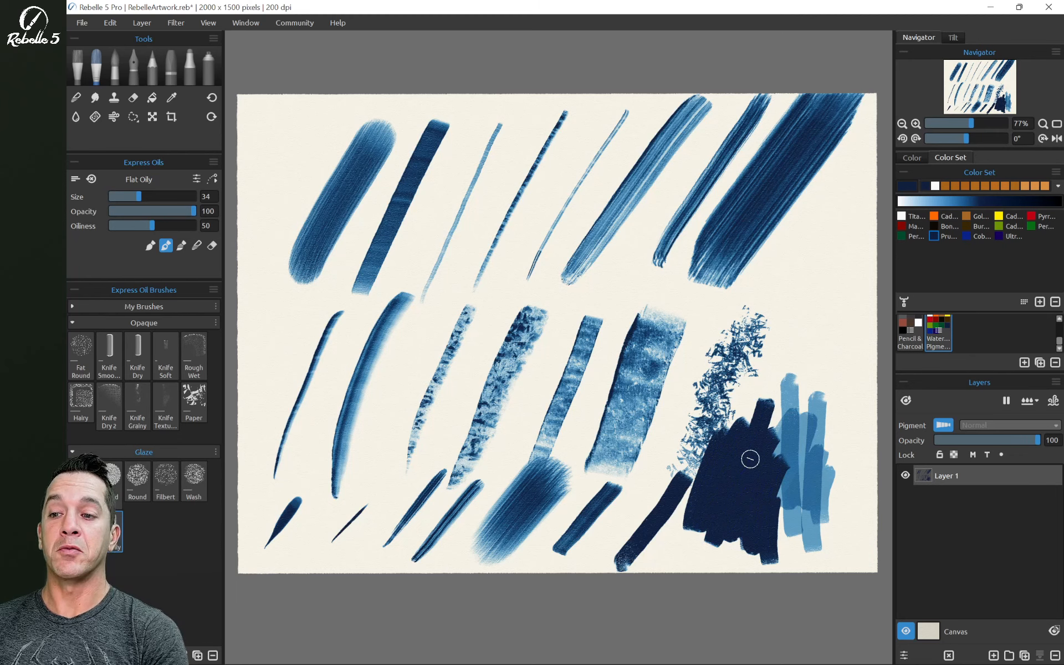